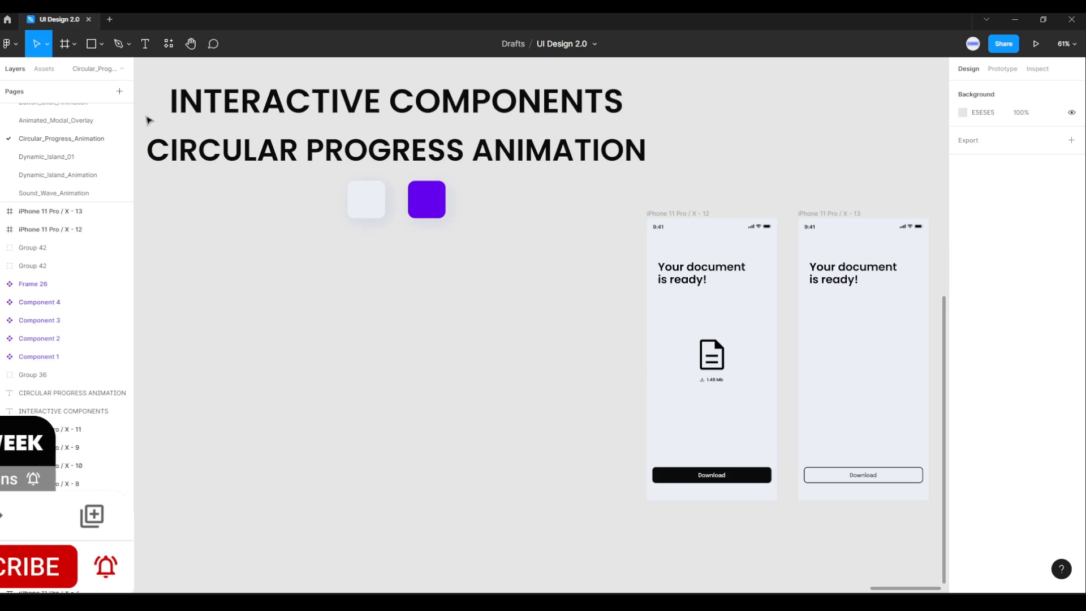
- Draw a circle in the empty canvas area below the two colour swatches and set its size to 200 × 200
click(100, 44)
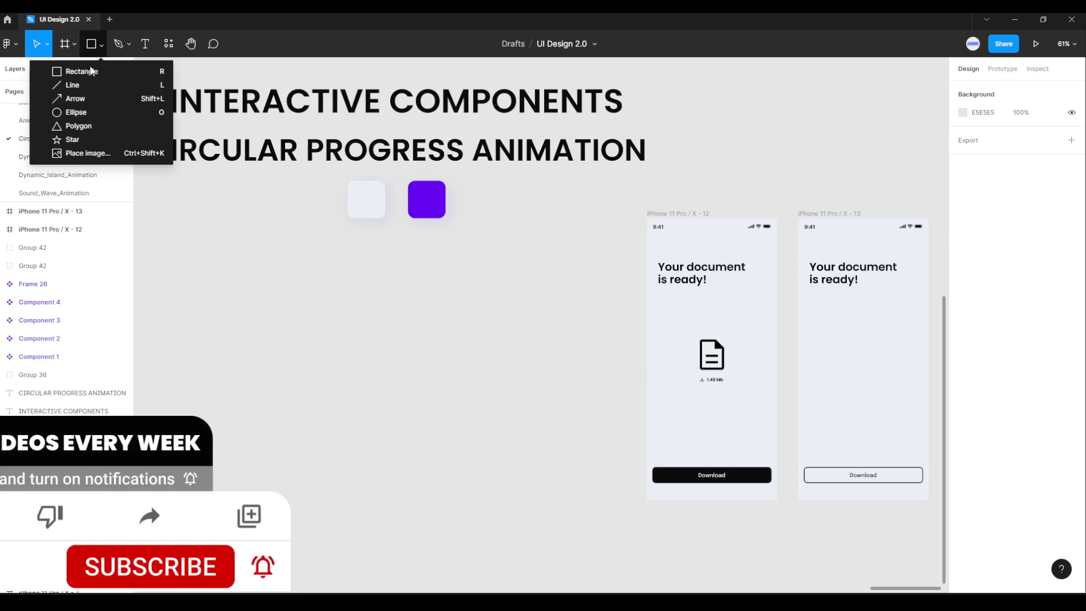
click(79, 113)
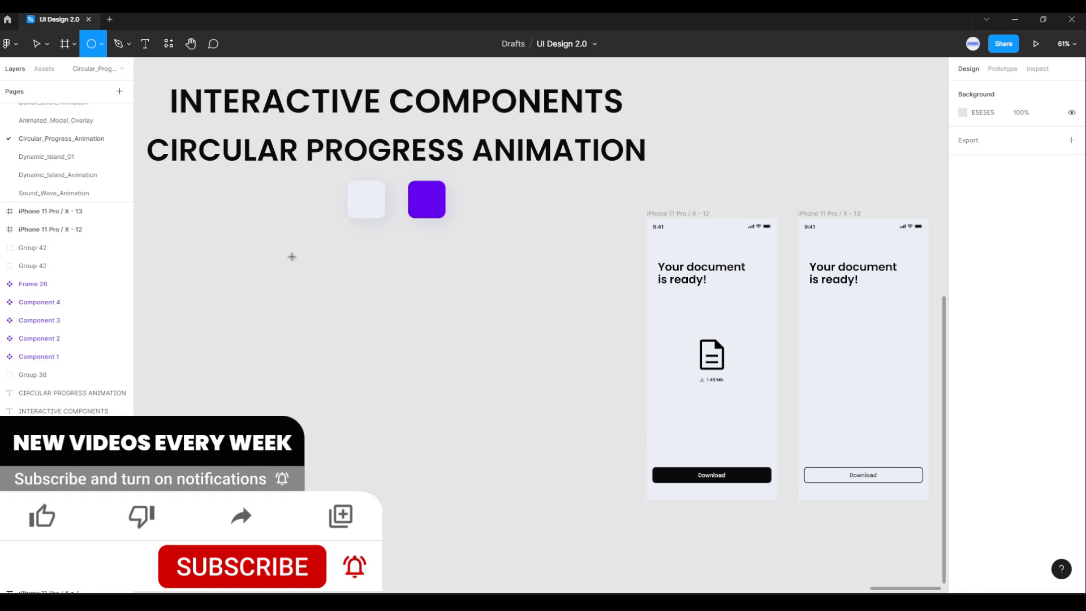
drag(320, 284, 374, 337)
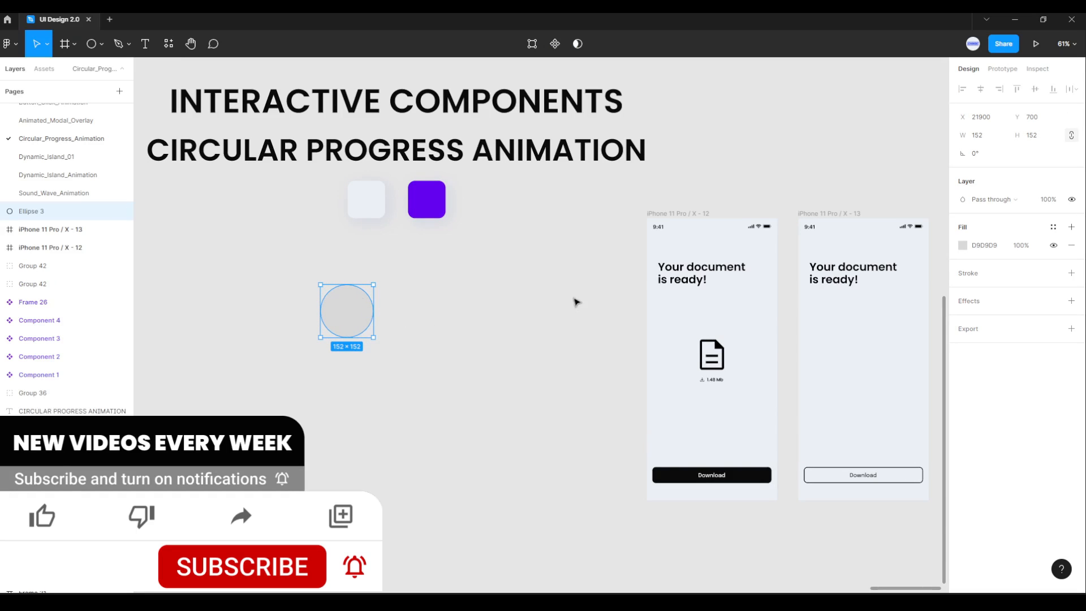
click(988, 141)
text(200)
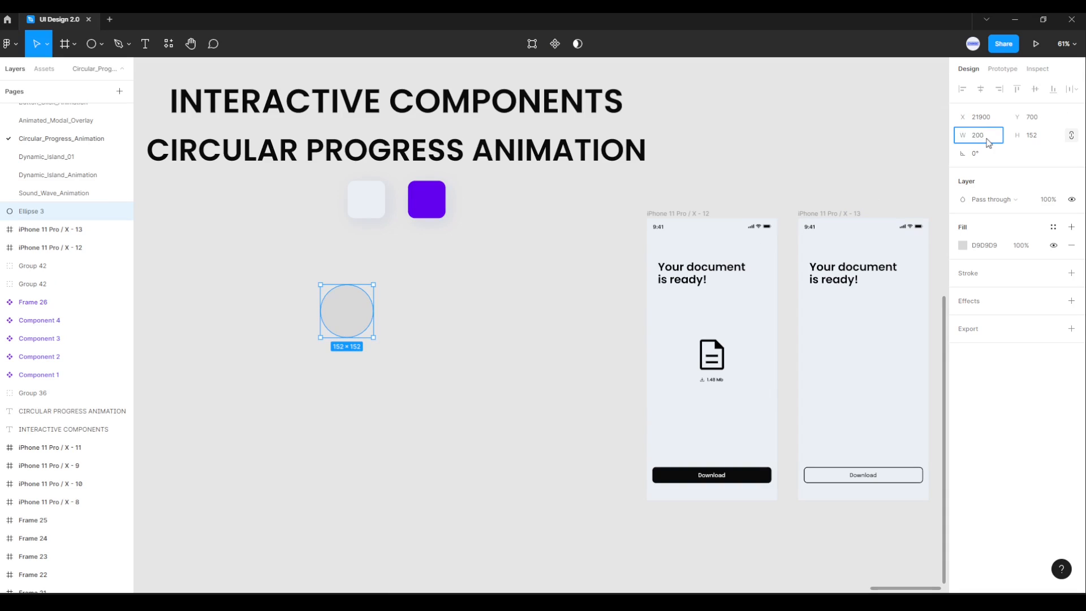
key(Return)
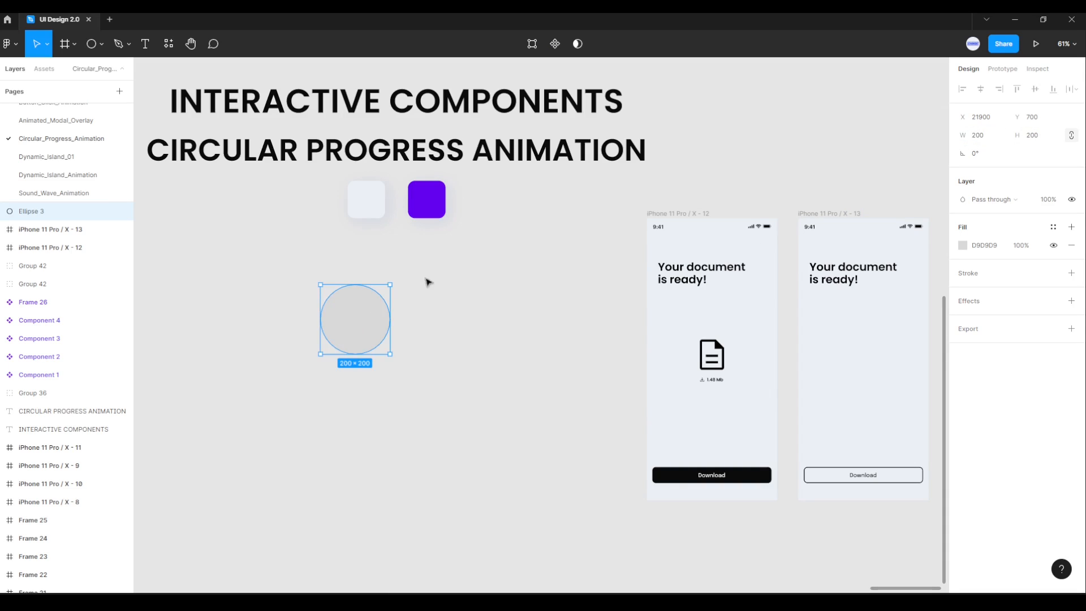
- Reposition the circle beneath the swatches and turn it into a full ring with a -90° start, 100% sweep and 86% ratio
scroll(331, 324, up, 5)
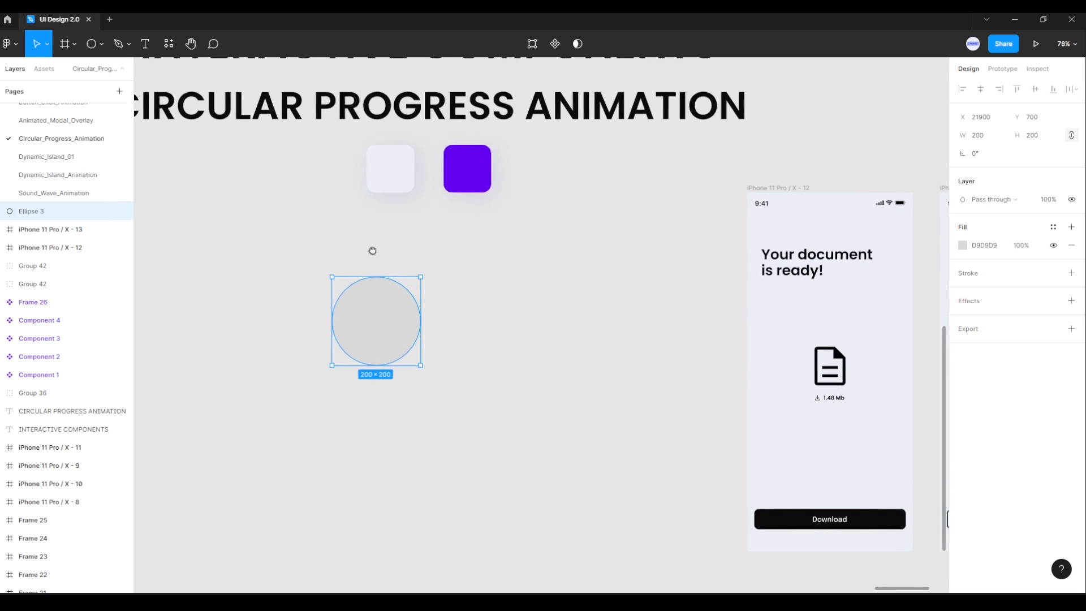
scroll(414, 286, up, 3)
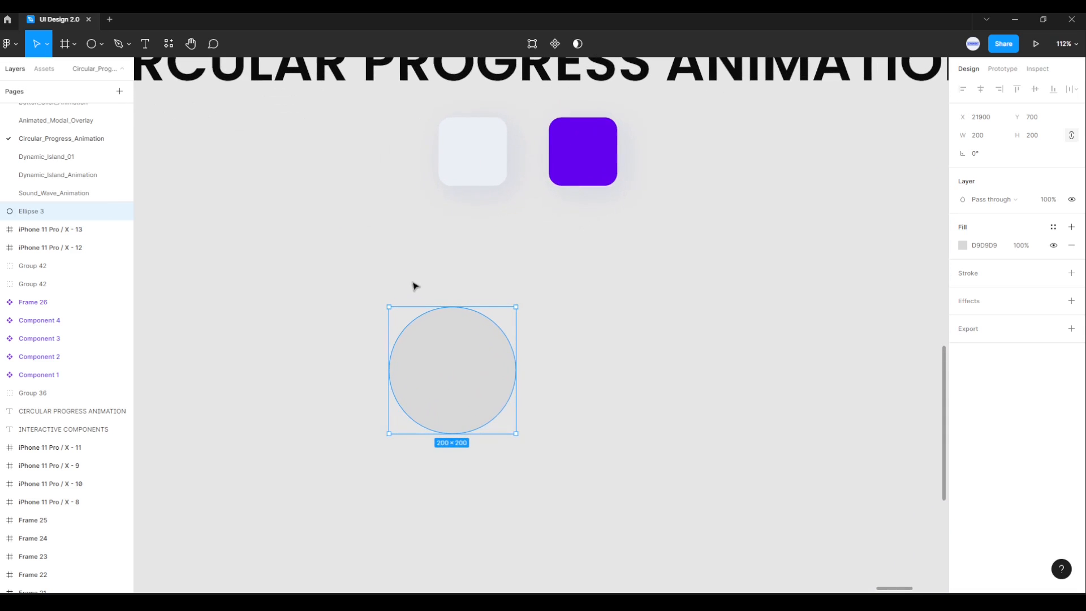
drag(441, 375, 484, 375)
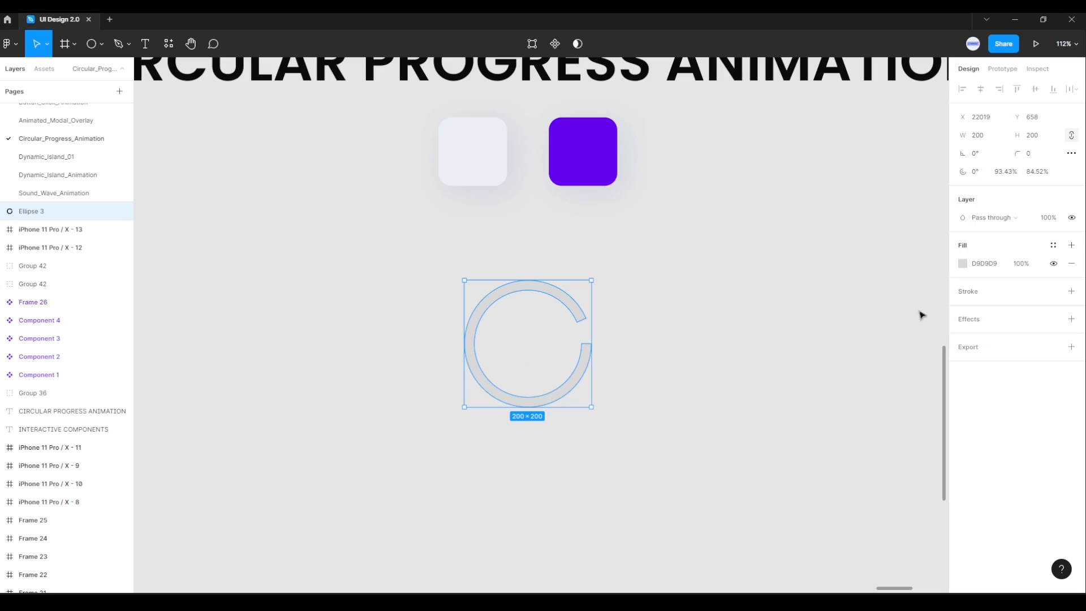
click(1039, 179)
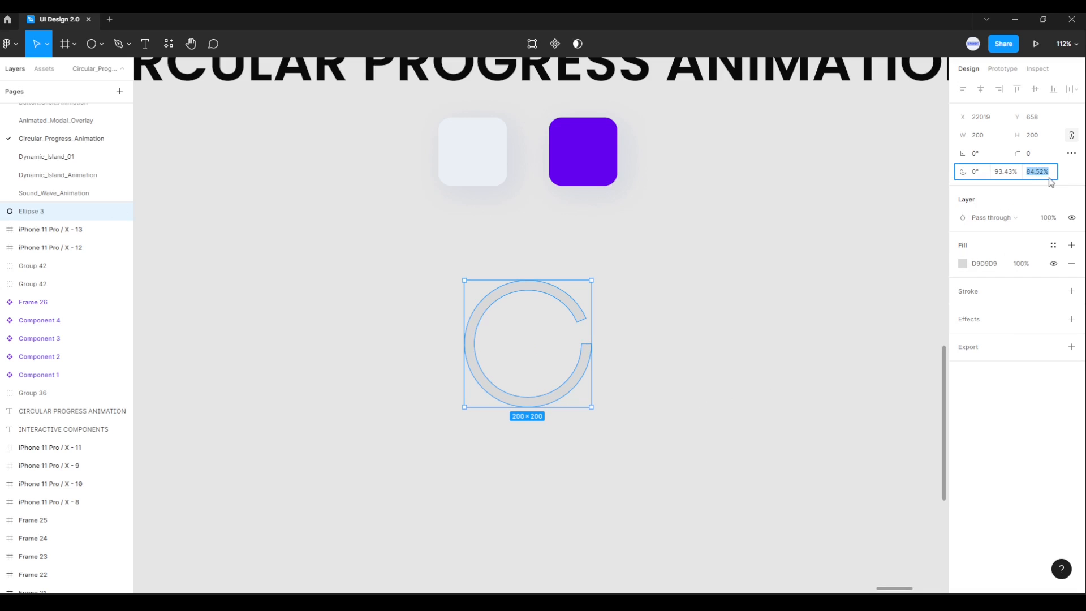
text(86)
key(Return)
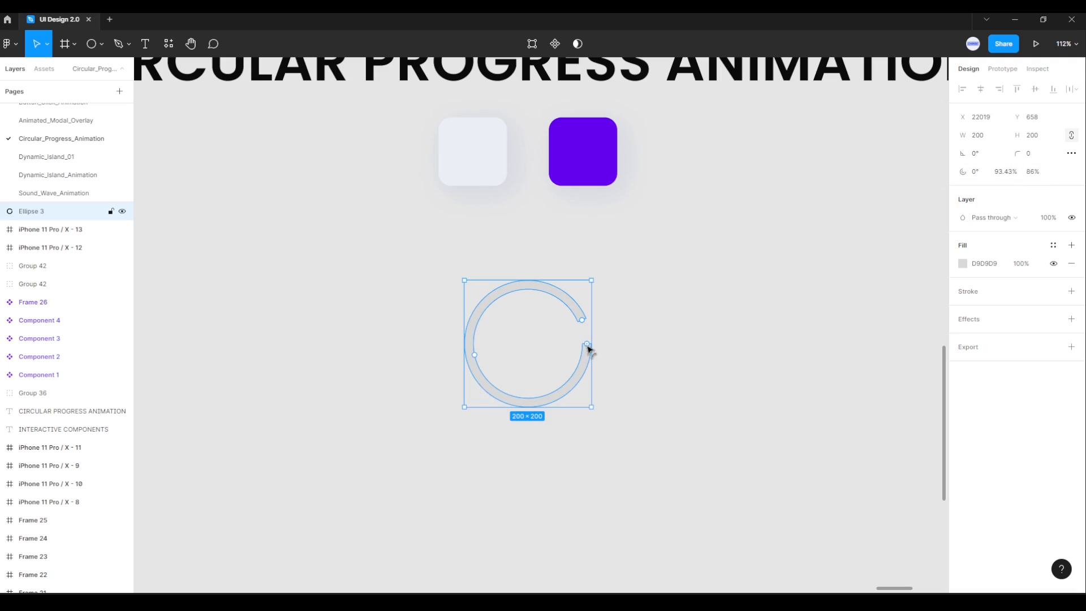
drag(587, 346, 528, 282)
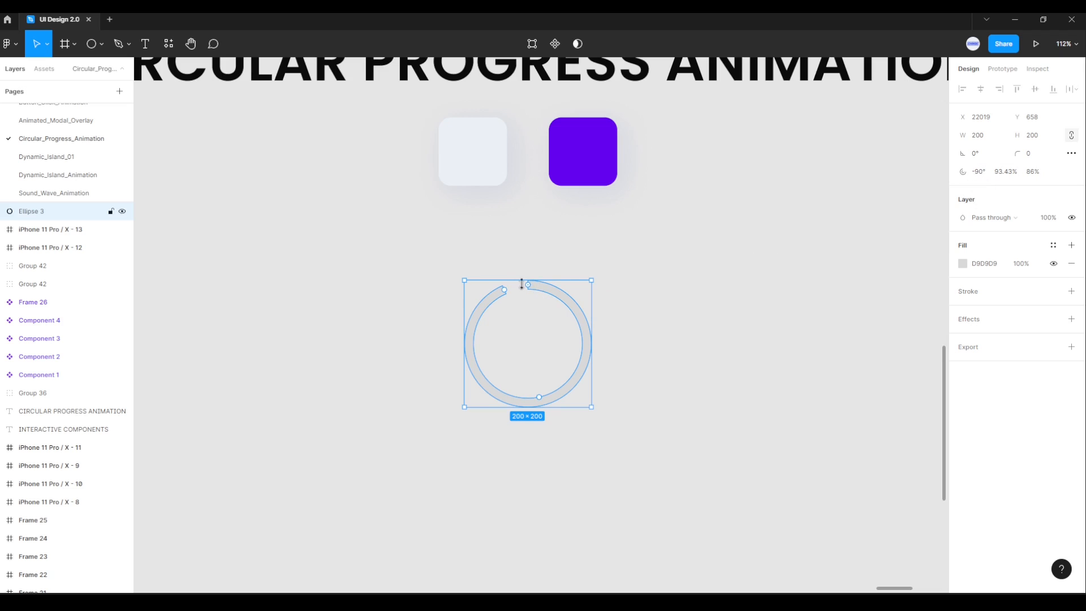
drag(503, 292, 526, 294)
- Fill the ring with EAEFF5 by sampling the light swatch above it
click(962, 264)
click(828, 435)
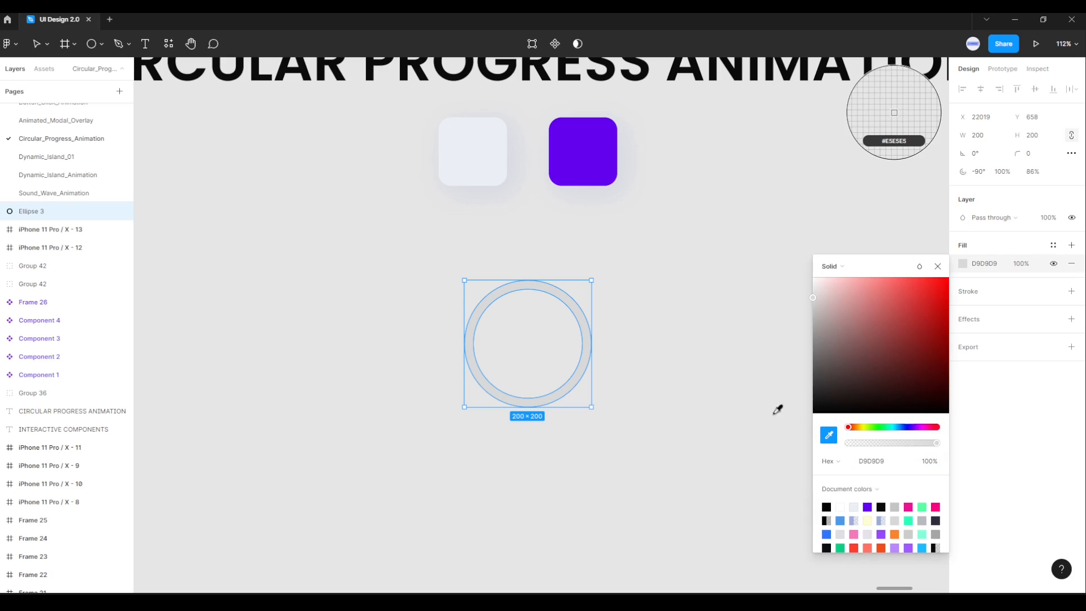
click(487, 163)
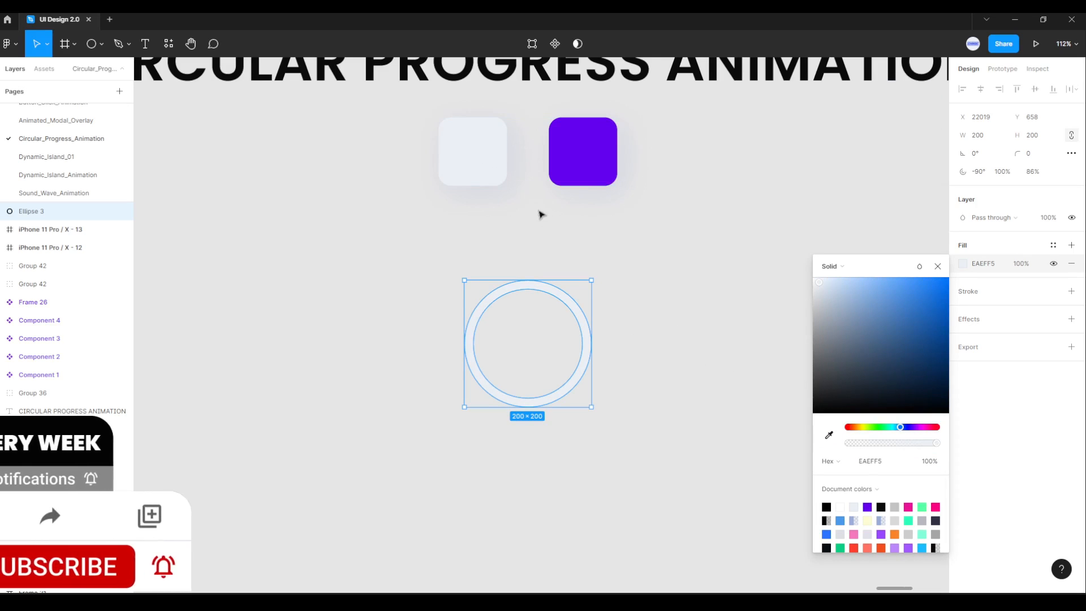
click(629, 339)
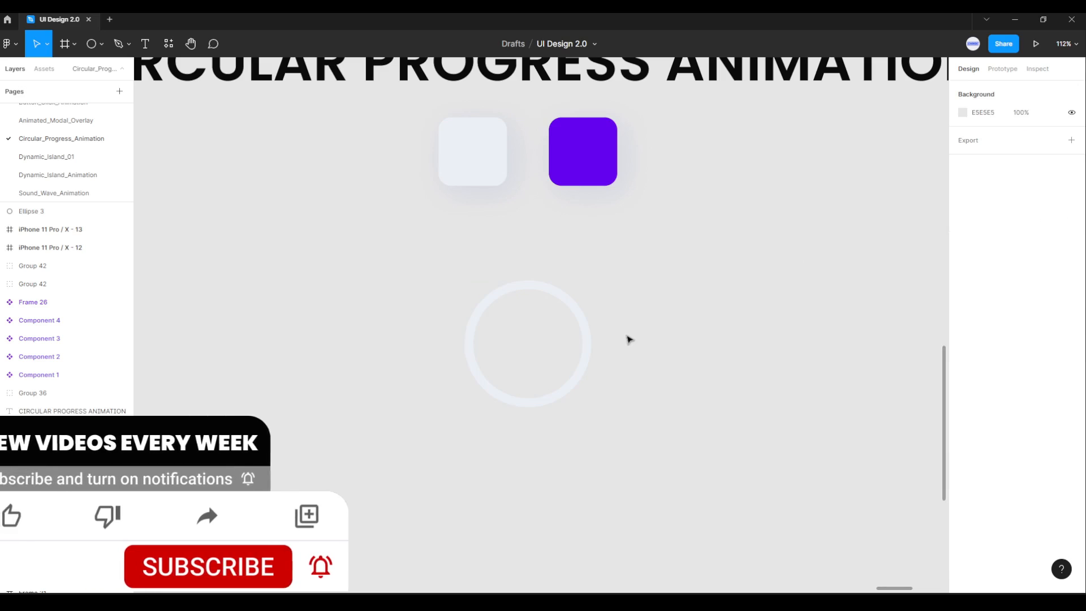
- Rename the light ring's layer to "down"
double_click(49, 218)
text(down)
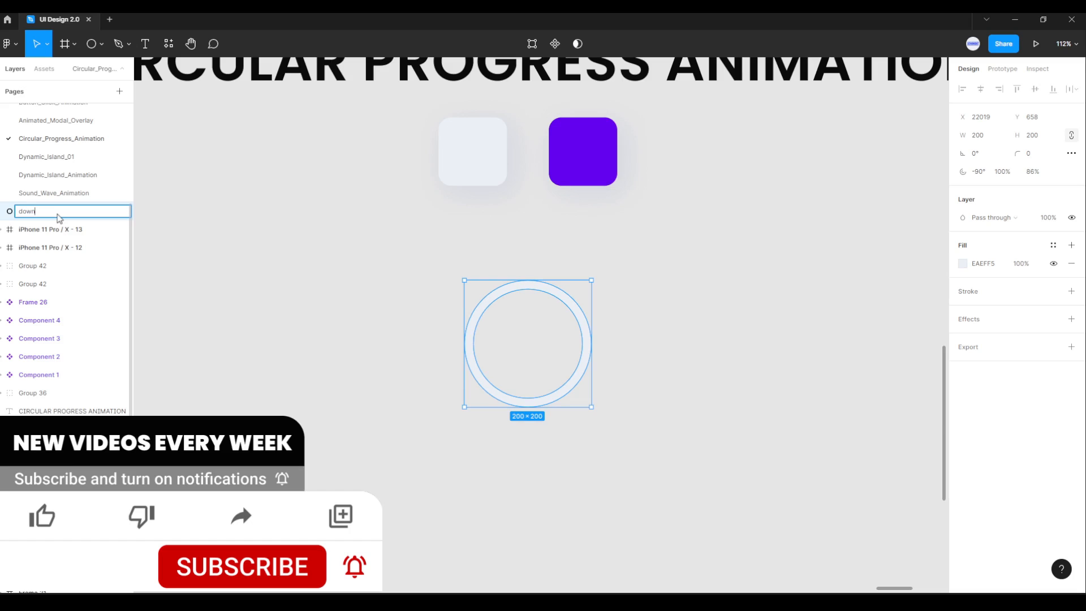
key(Return)
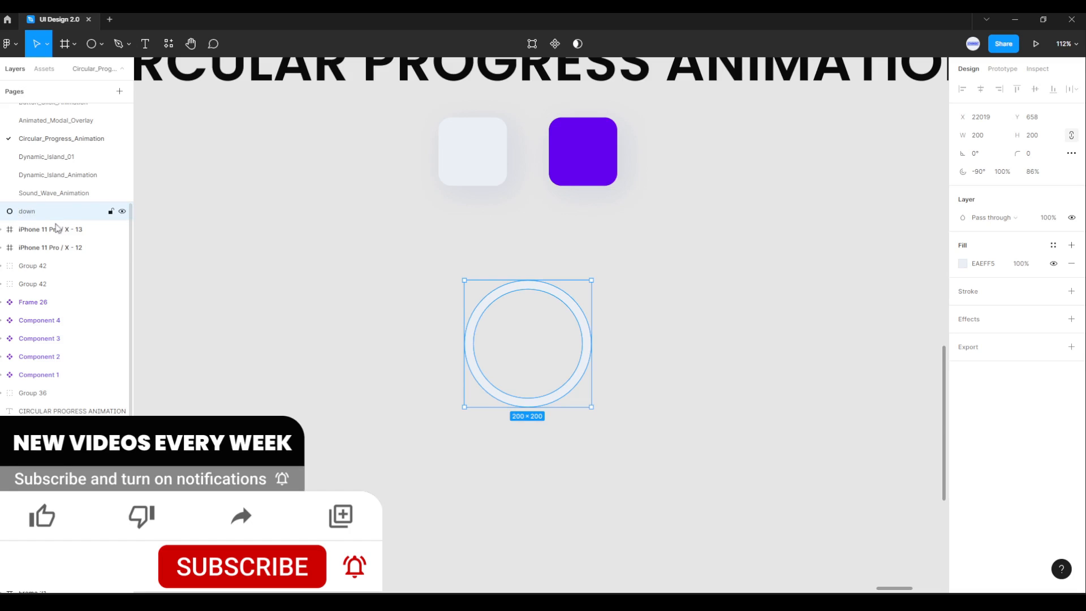
click(373, 358)
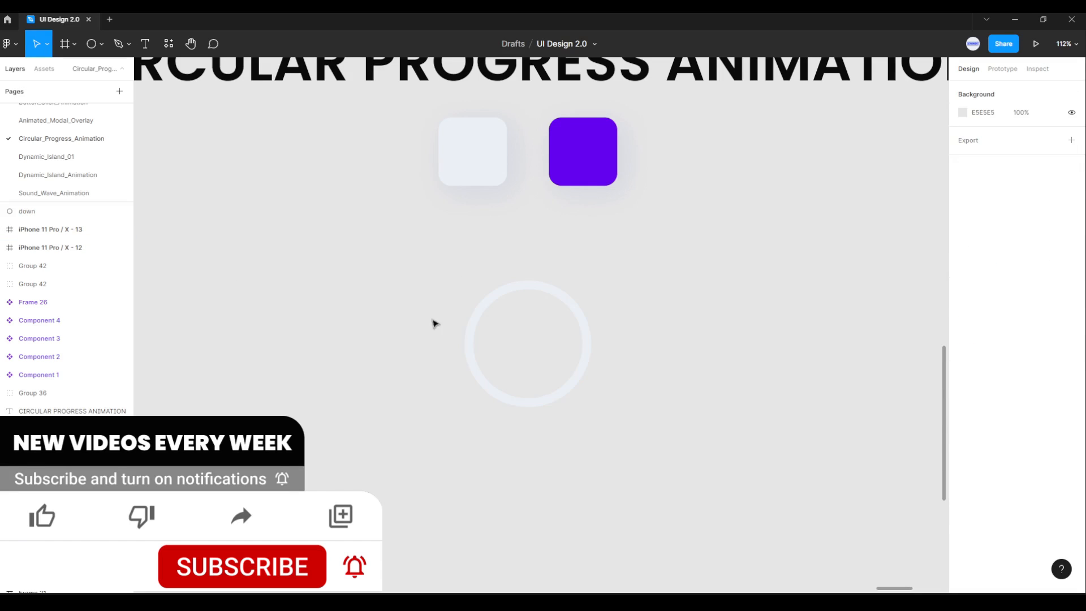
- Duplicate the "down" ring in place and rename the upper copy "up_4/4"
drag(407, 244, 654, 443)
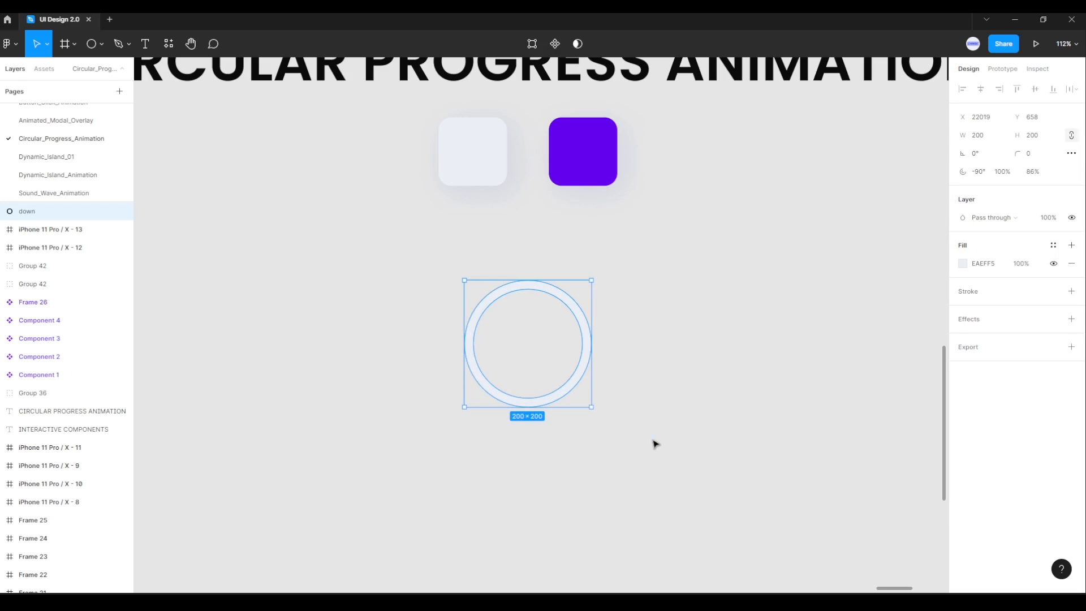
key(ctrl+c)
key(ctrl+v)
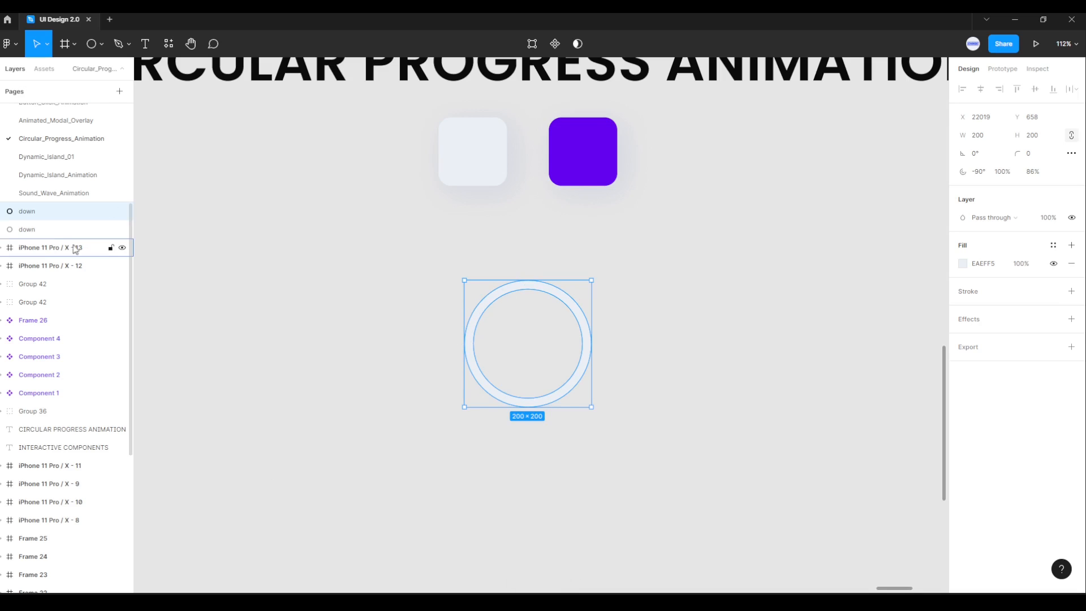
click(35, 230)
click(31, 213)
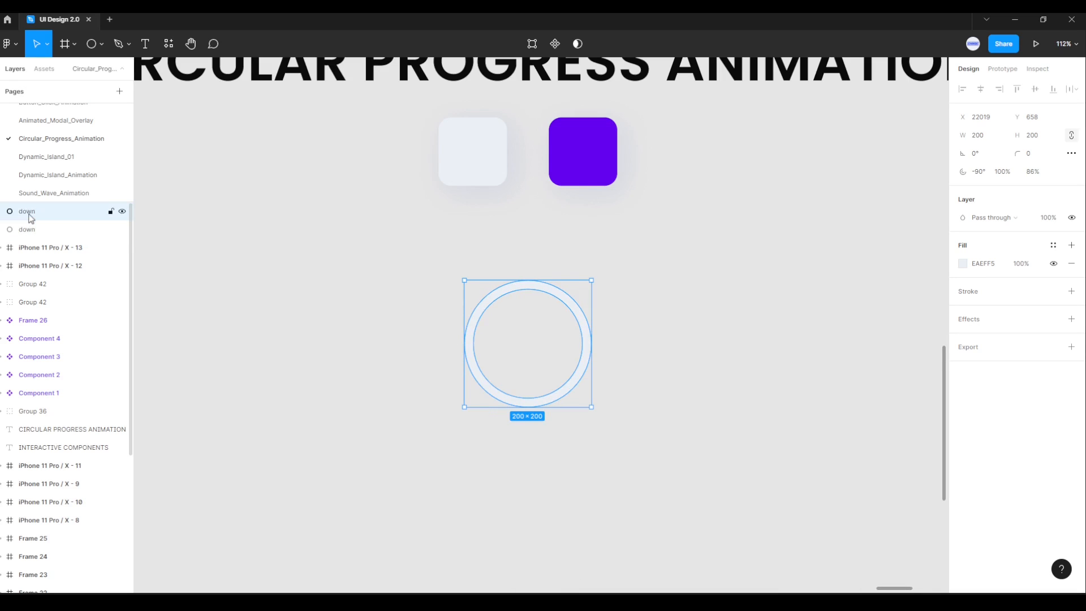
double_click(33, 214)
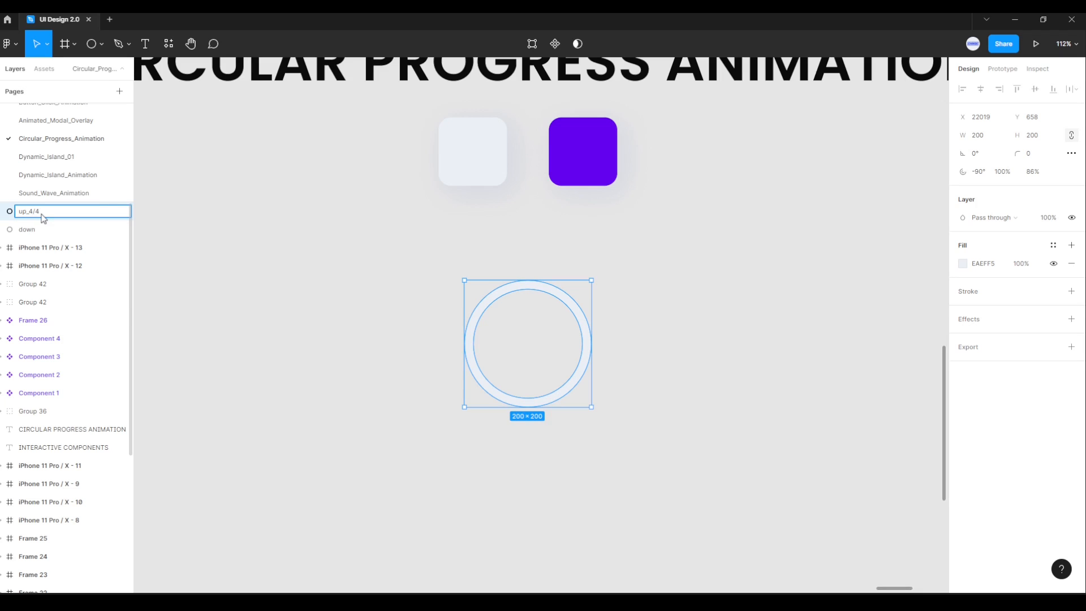
key(Return)
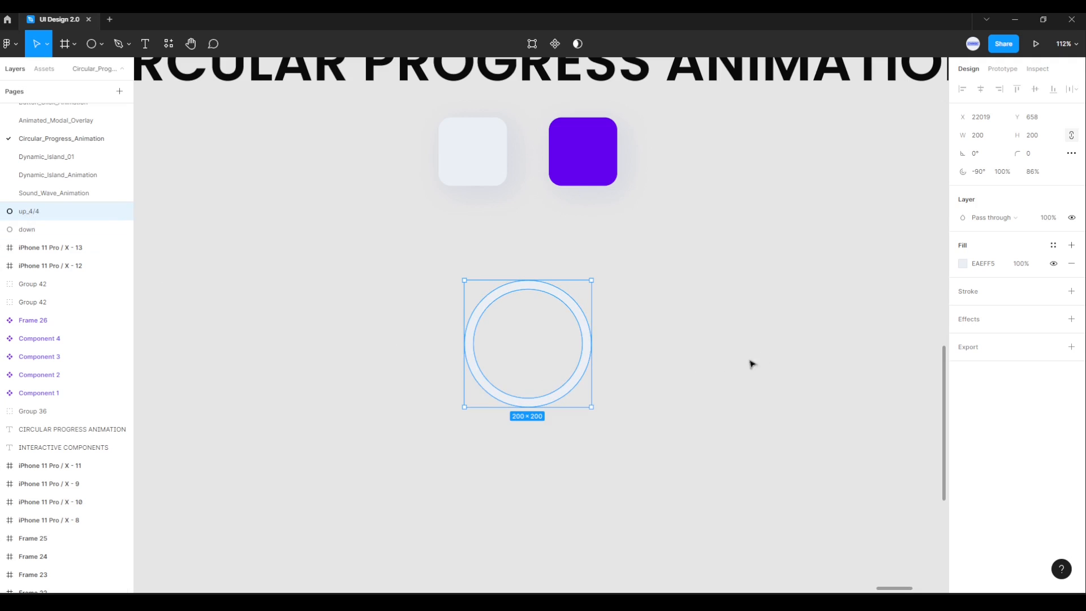
- Fill the "up_4/4" ring with 6300EE by sampling the purple swatch
click(964, 266)
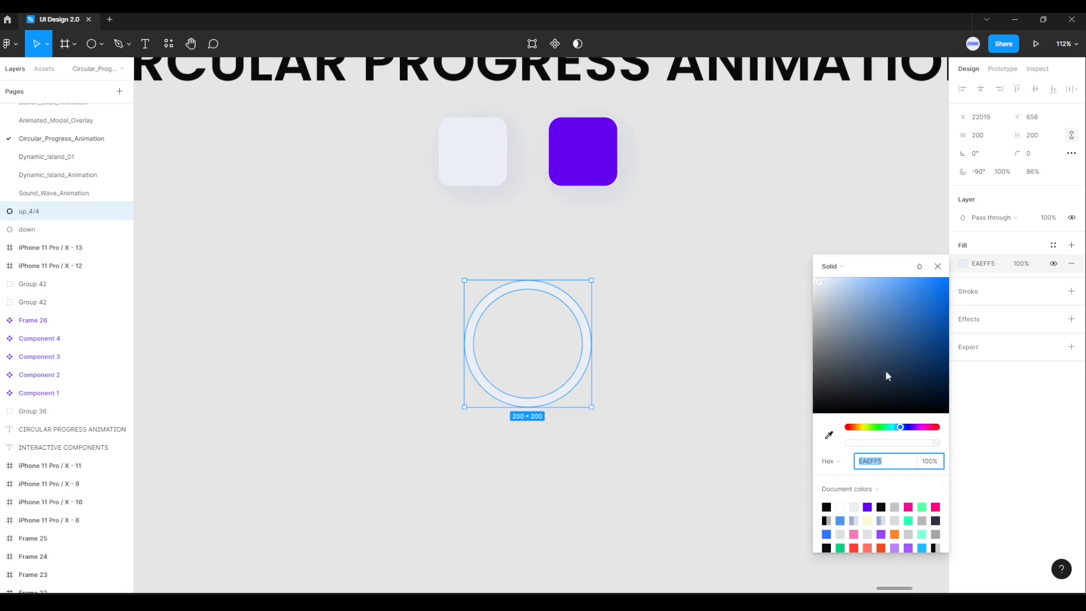
click(830, 435)
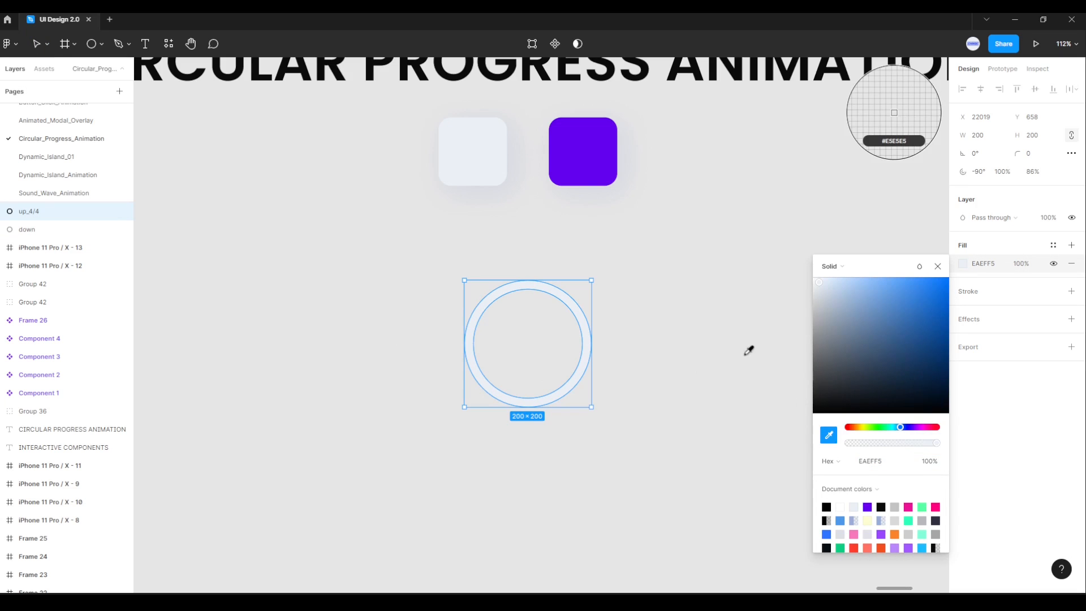
click(566, 140)
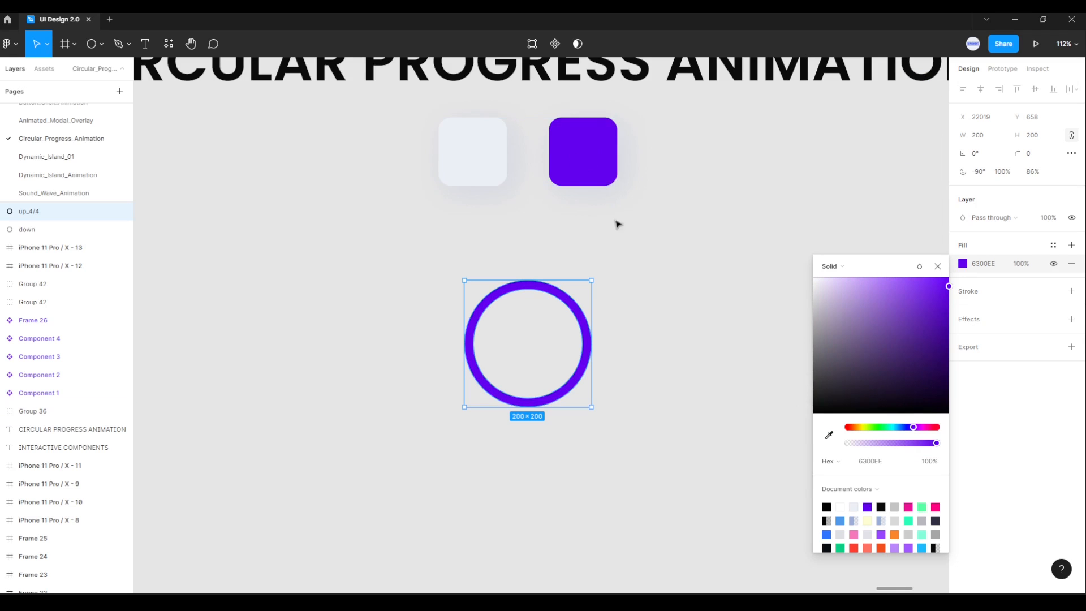
click(639, 295)
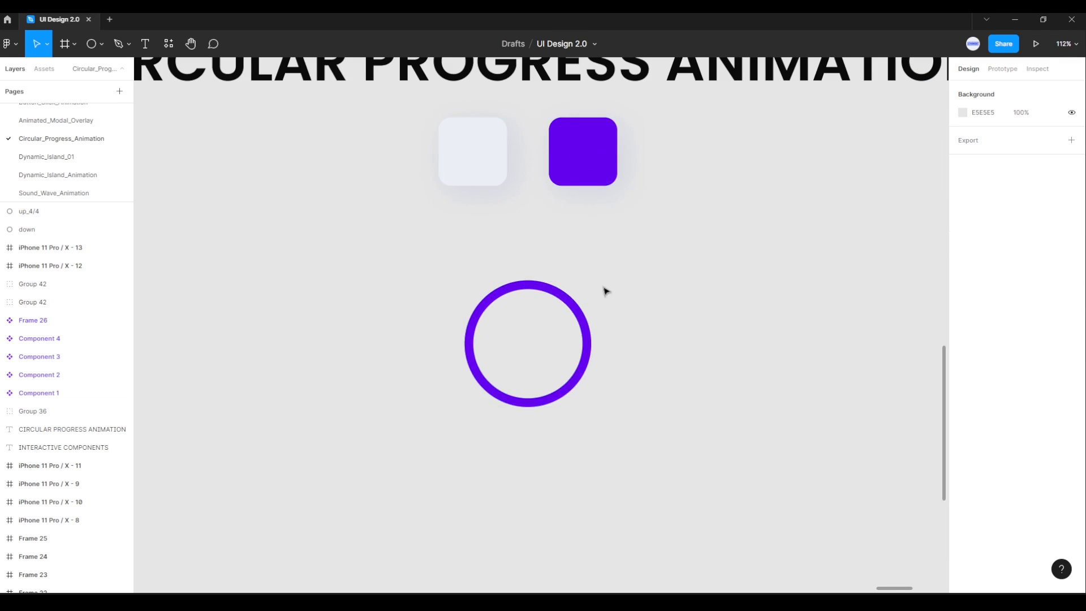
- Reduce the "up_4/4" ring's sweep to 25% and rotate it to 90° so the arc covers the upper-left quarter
click(588, 327)
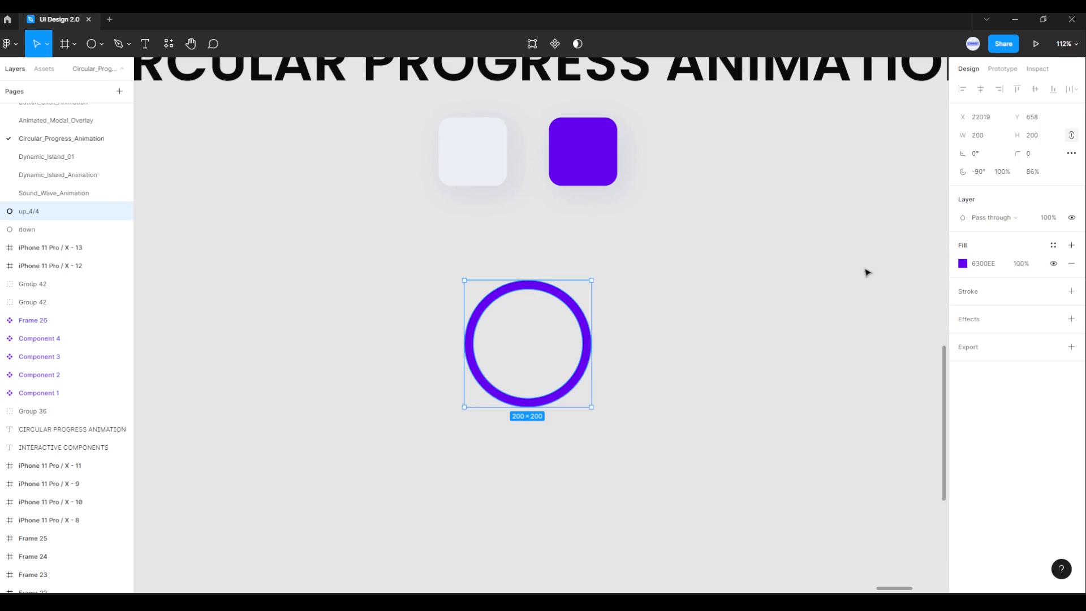
click(1018, 176)
text(25)
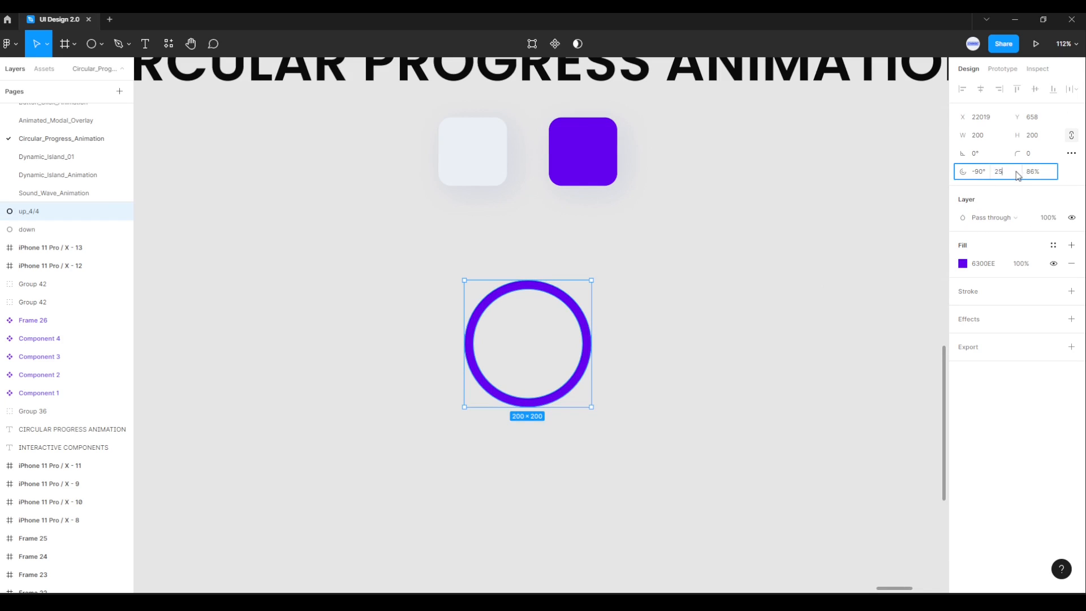
key(Return)
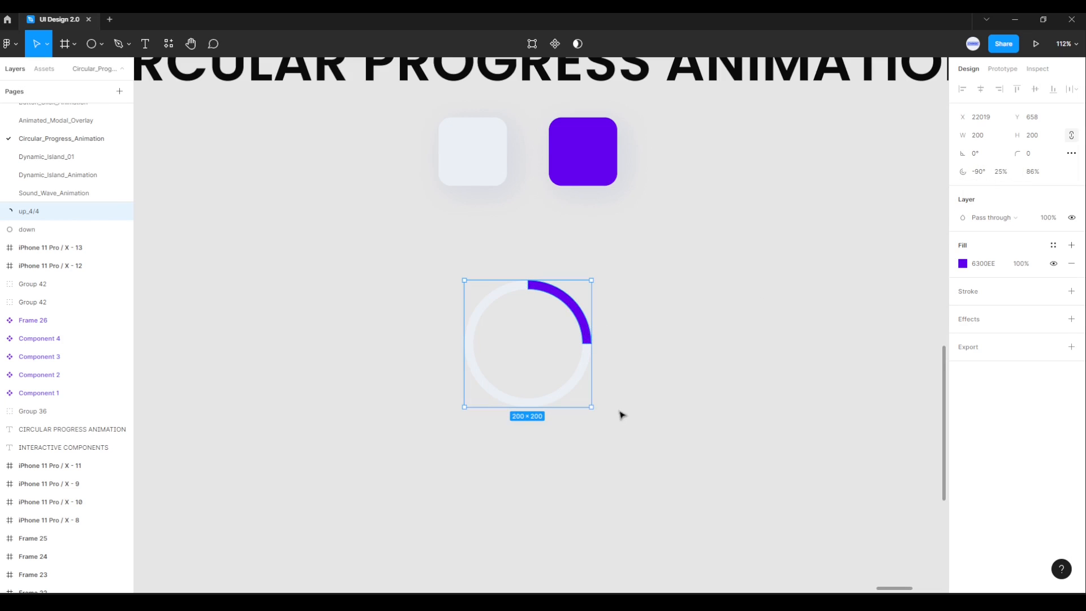
drag(593, 415, 621, 270)
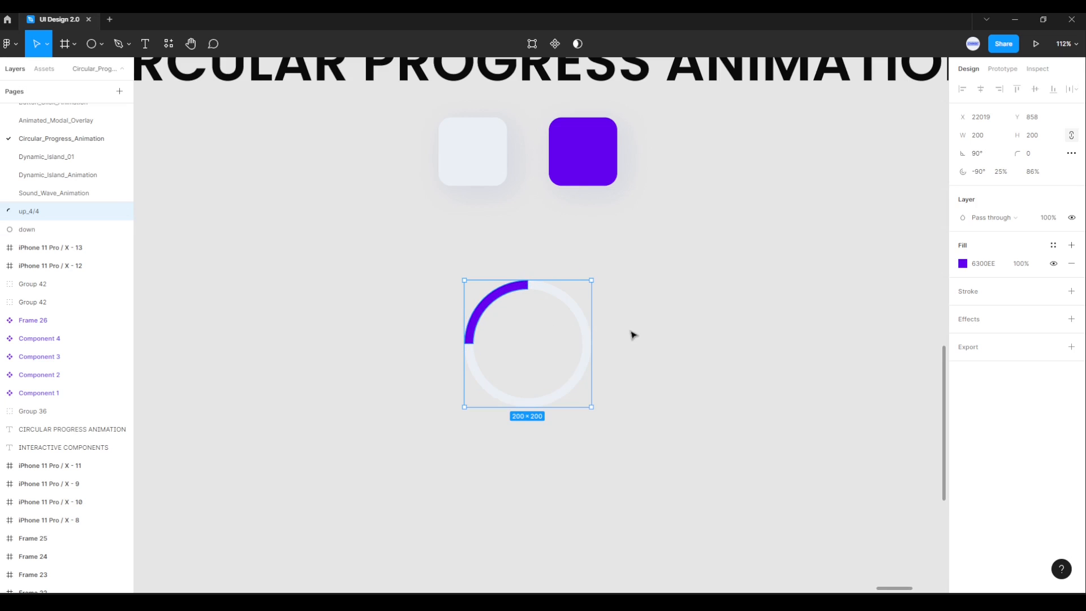
- Duplicate the "up_4/4" arc in place and rename the new top copy "up_3/4"
click(63, 231)
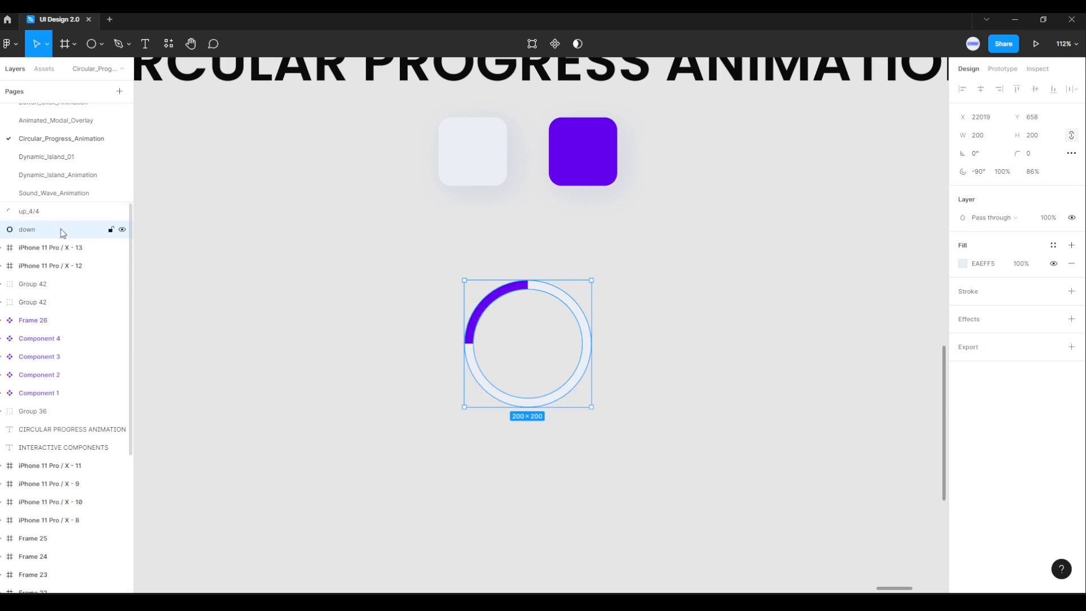
click(49, 212)
click(49, 230)
click(41, 214)
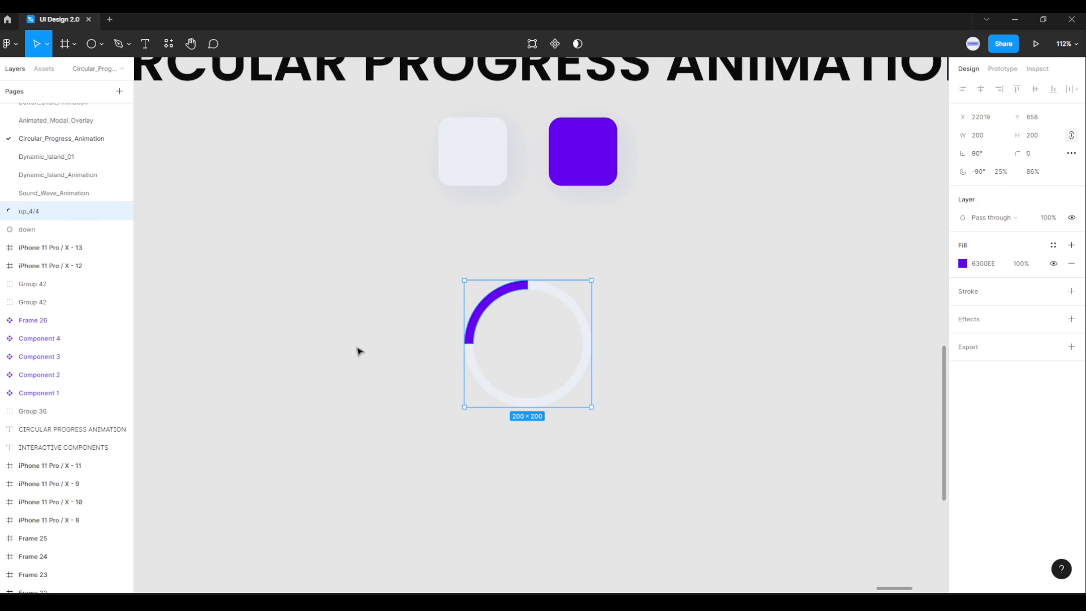
key(ctrl+c)
key(ctrl+v)
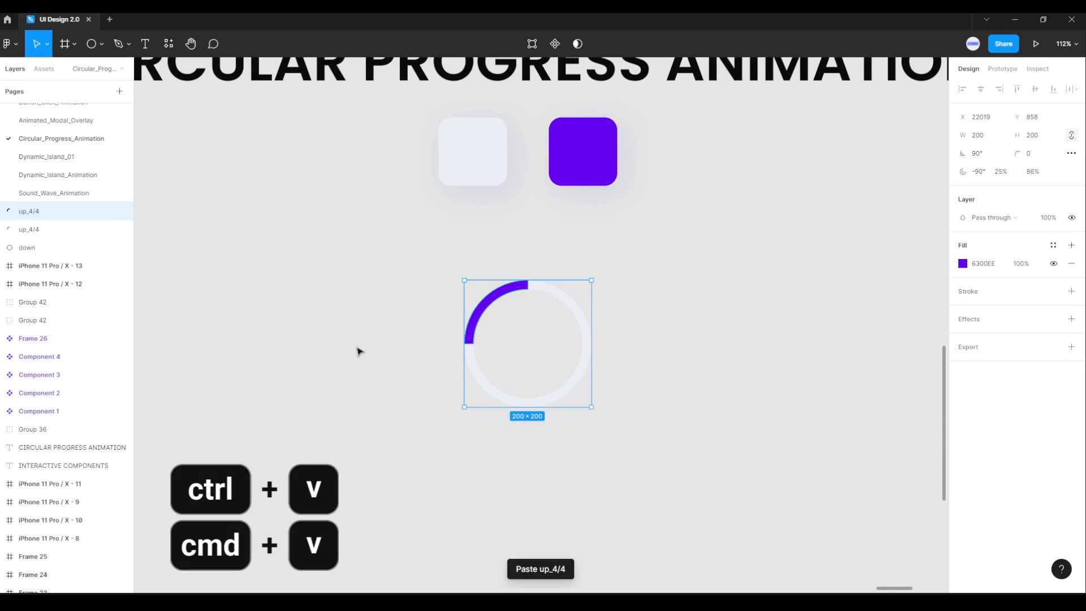
double_click(34, 213)
click(35, 213)
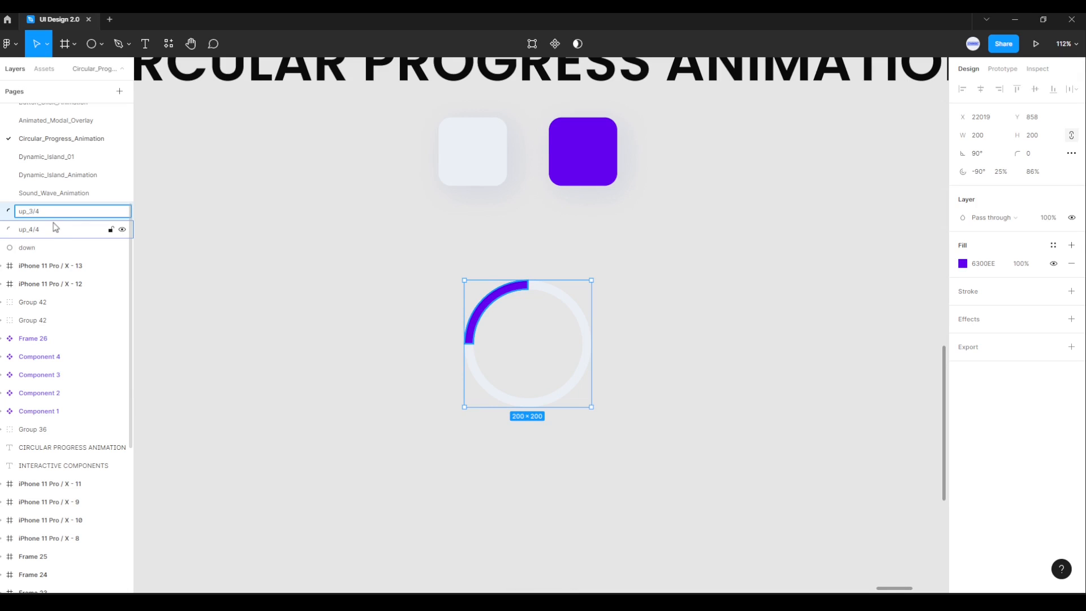
key(Return)
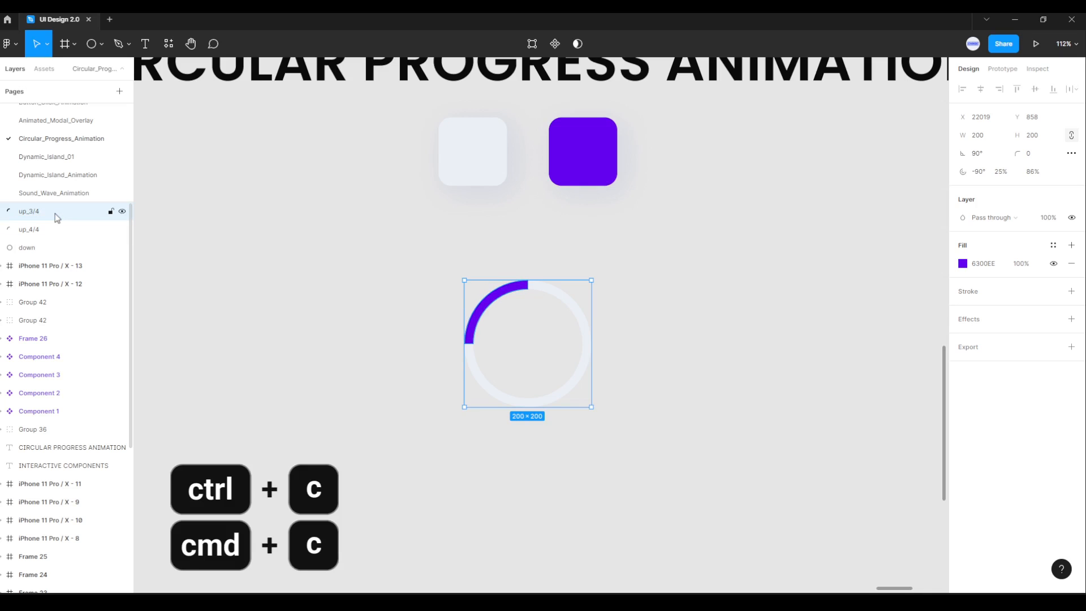
- Duplicate the "up_3/4" arc in place and rename the new top copy "up_2/4"
key(ctrl+v)
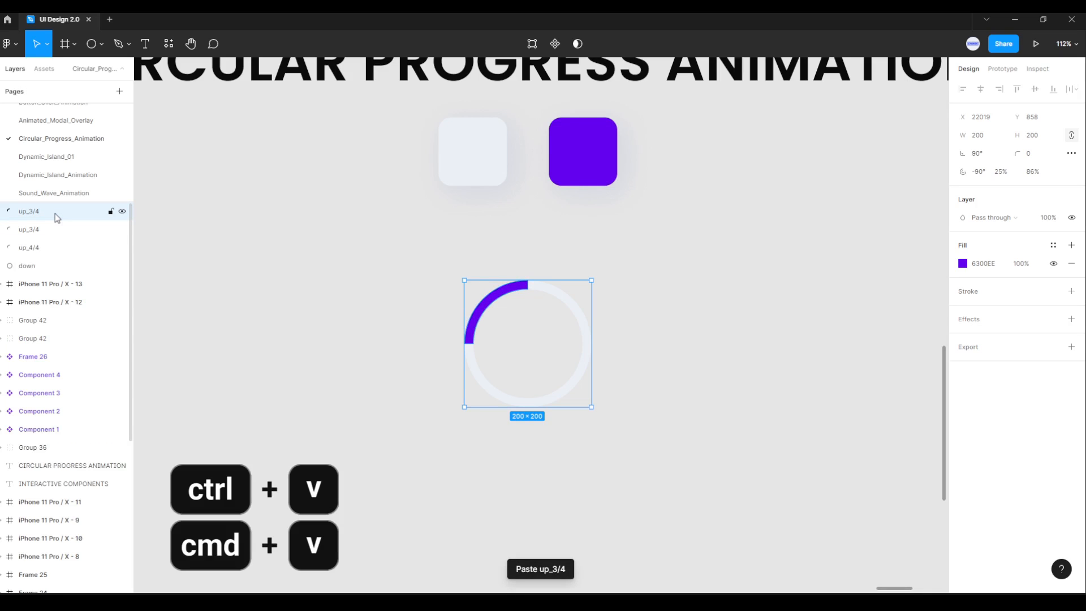
double_click(29, 211)
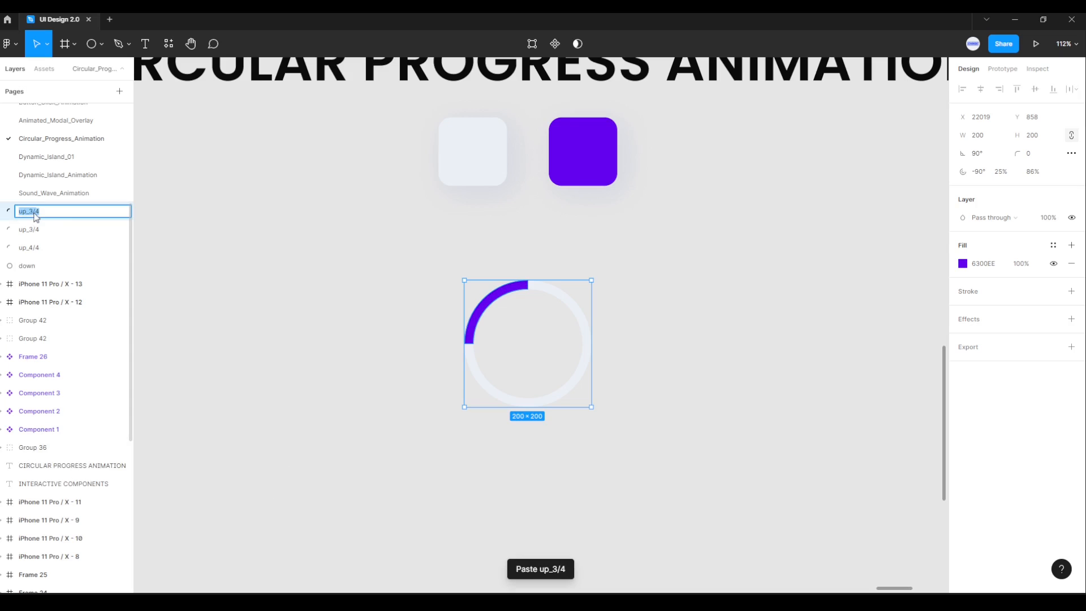
click(34, 213)
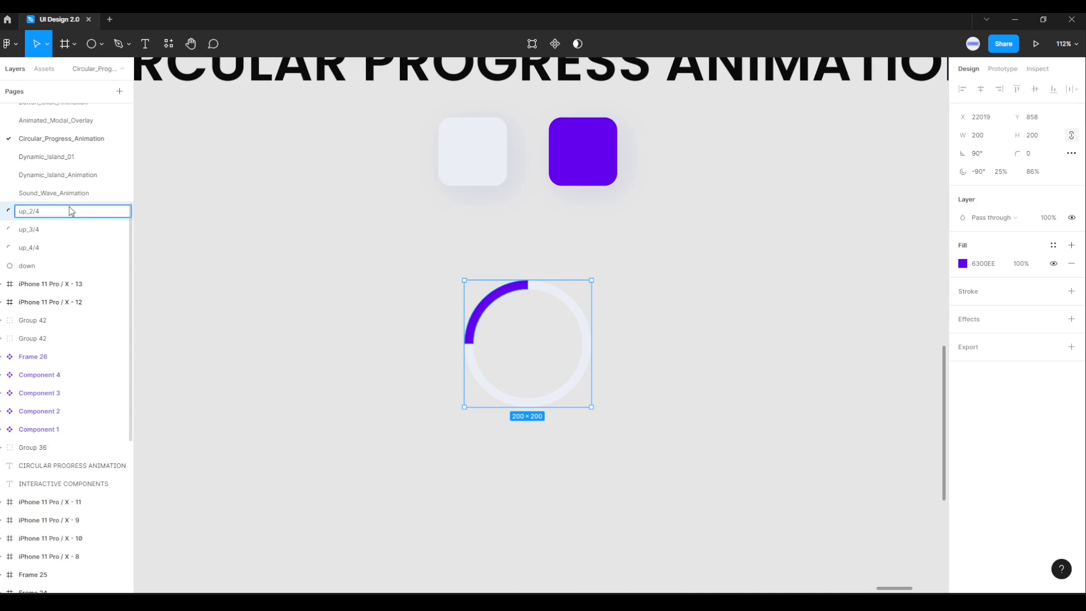
key(Return)
- Duplicate the "up_2/4" arc in place and rename the new top copy "up_1/4"
key(ctrl+c)
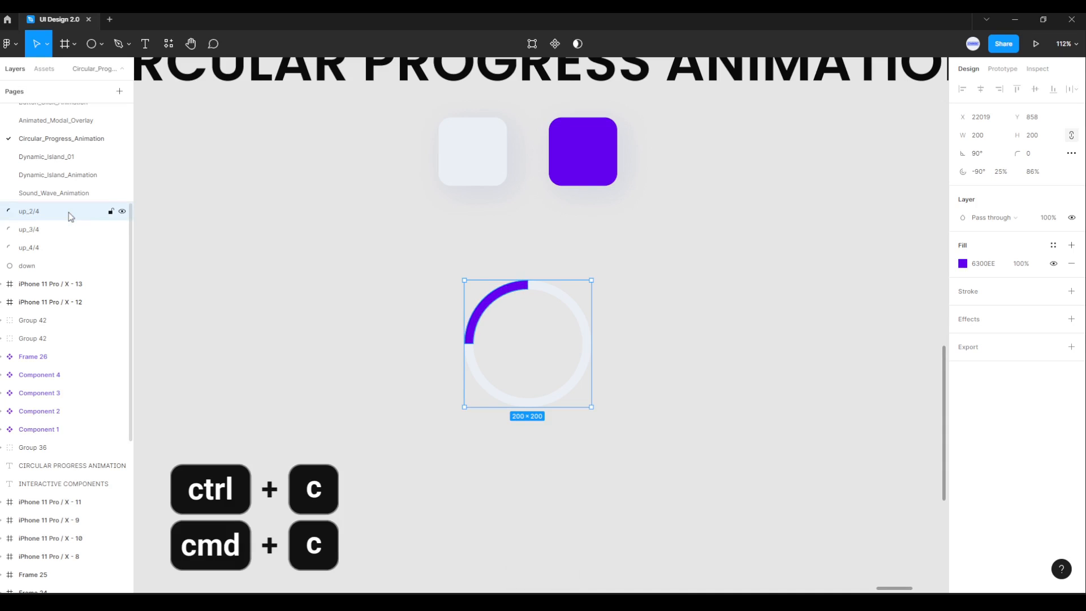
key(ctrl+v)
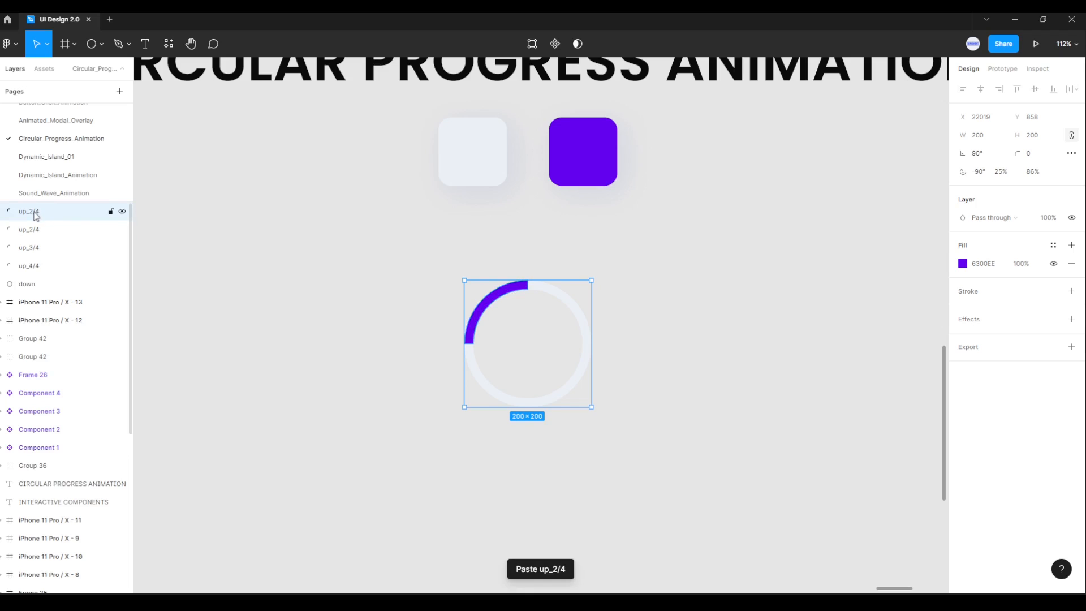
double_click(34, 212)
click(31, 212)
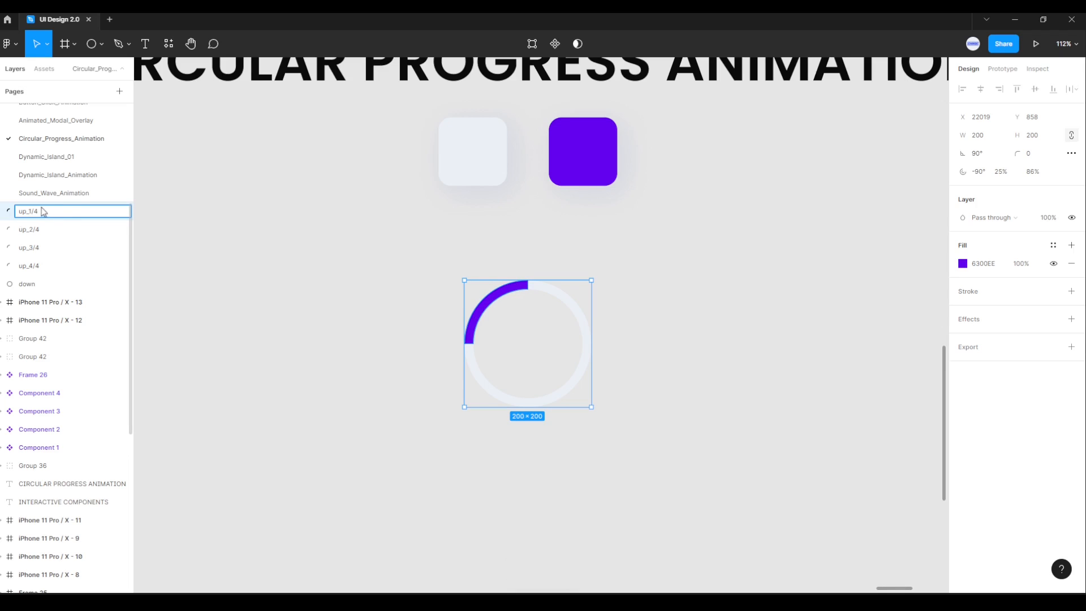
key(Return)
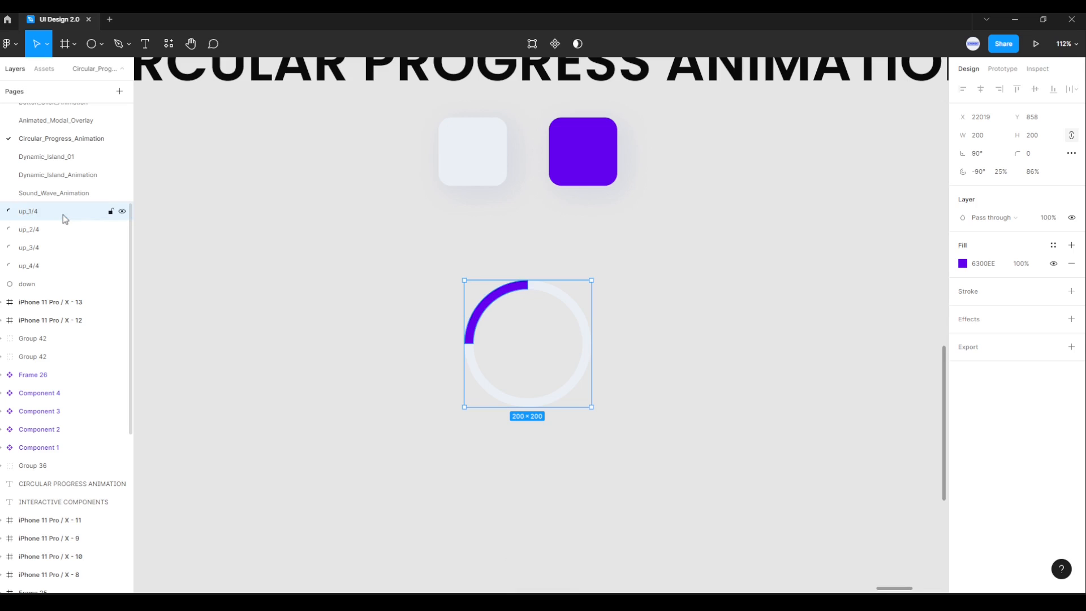
click(33, 266)
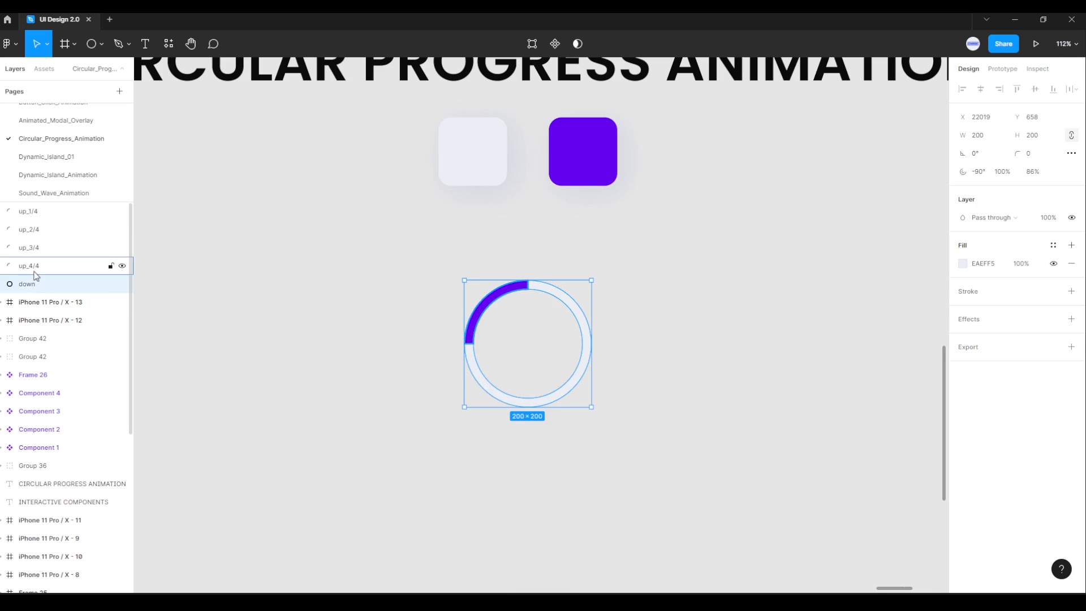
click(32, 249)
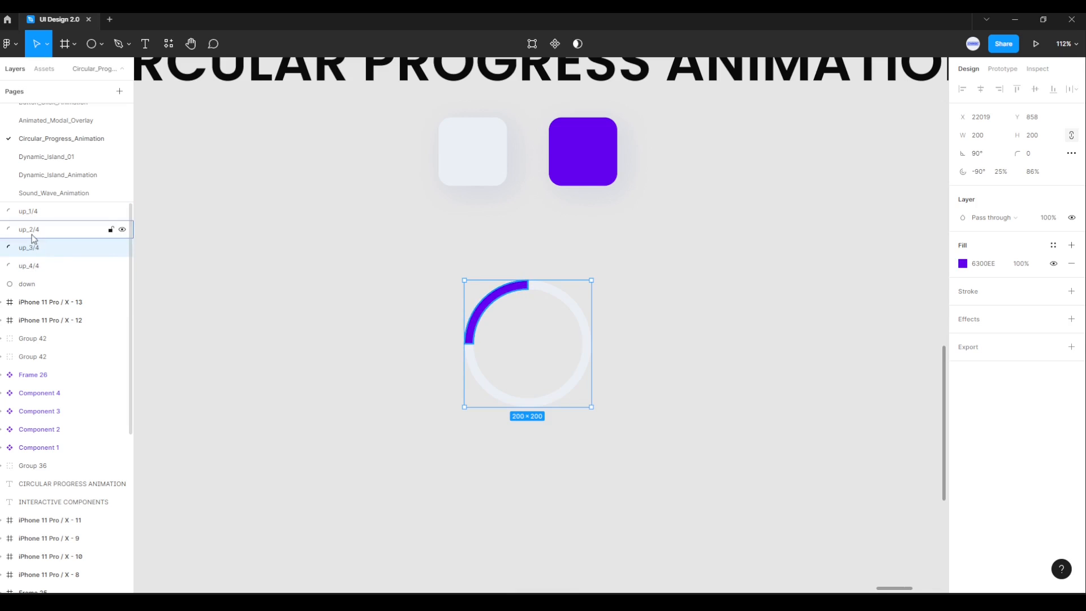
click(32, 230)
click(30, 213)
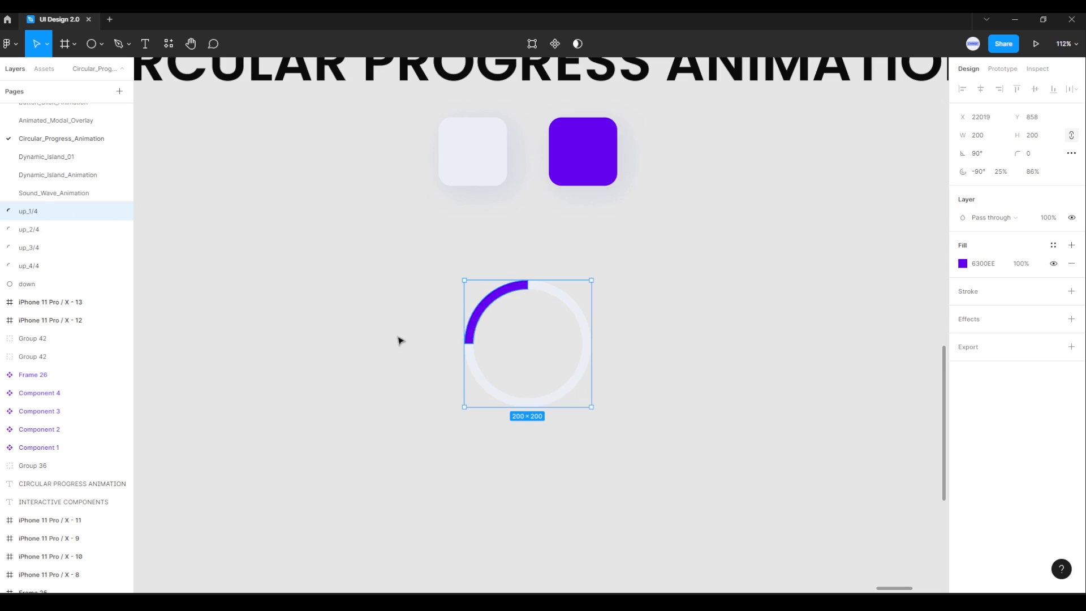
- Move the "down" ring and its four stacked arcs together about 315 px to the left, clearing space beside them
click(424, 361)
drag(421, 252, 615, 418)
drag(533, 354, 337, 350)
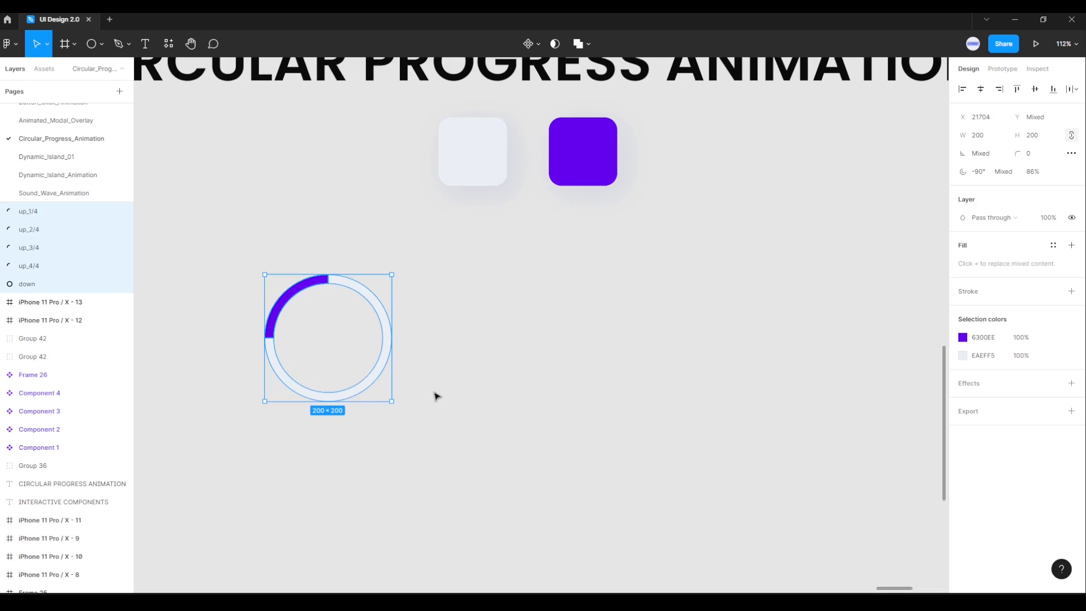
click(417, 346)
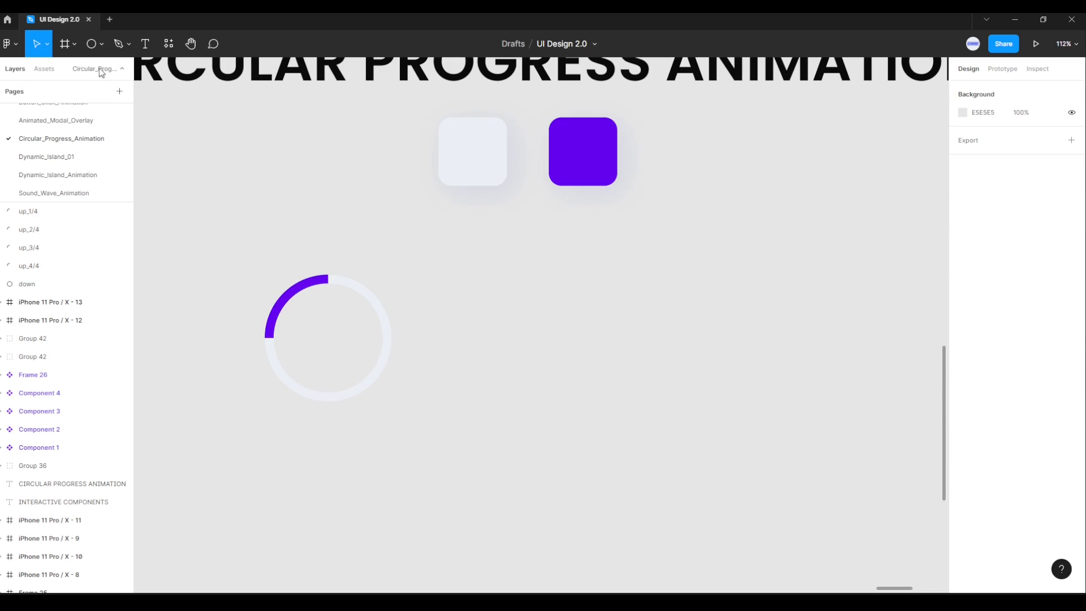
- Draw a frame in the empty space beside the ring and set its size to 294 × 294
click(73, 45)
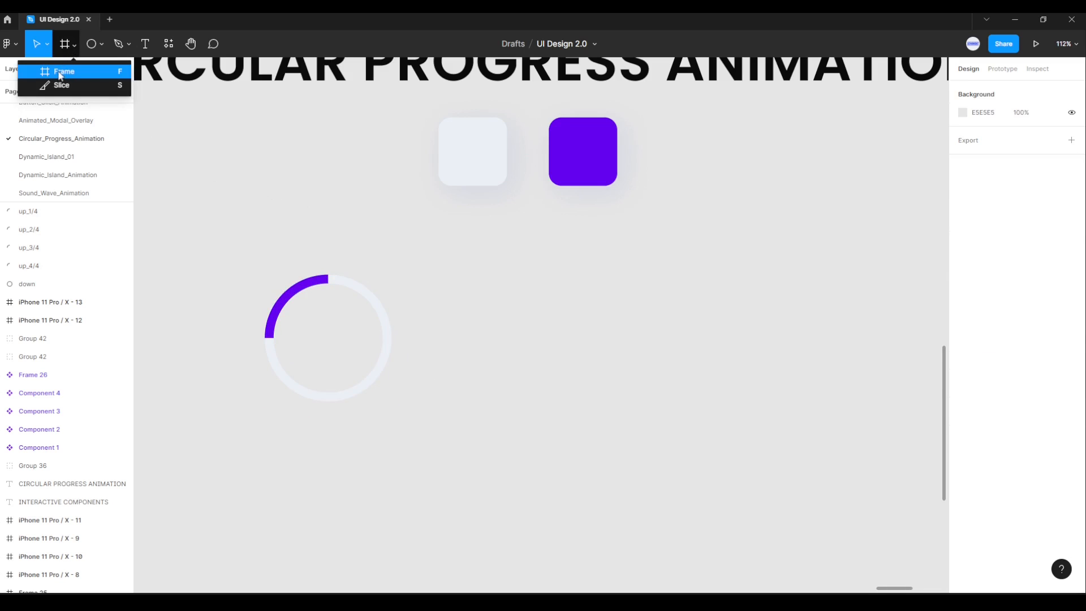
click(66, 72)
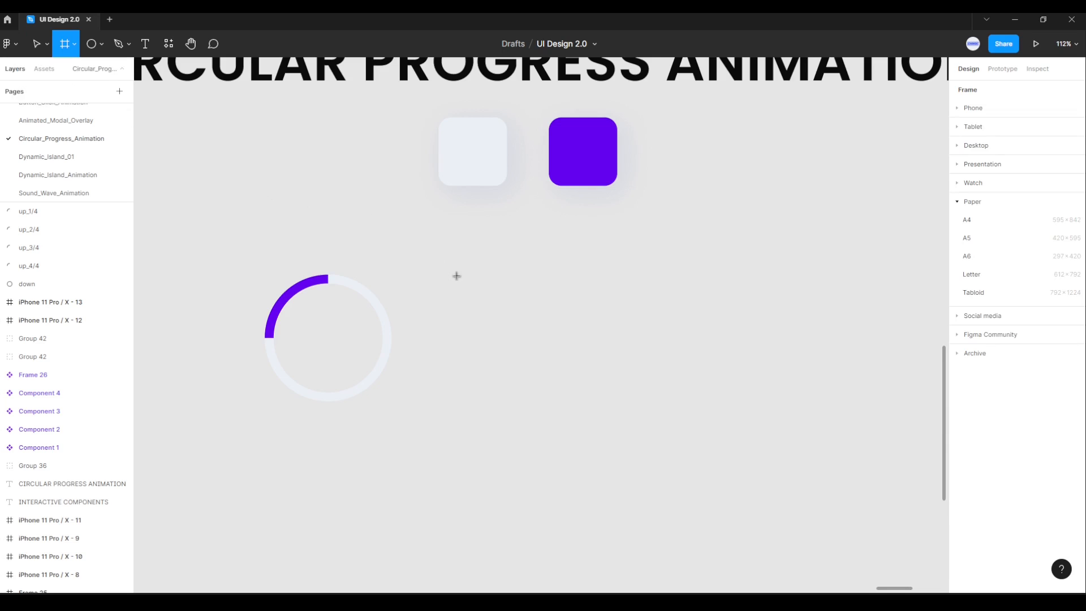
drag(473, 282, 591, 395)
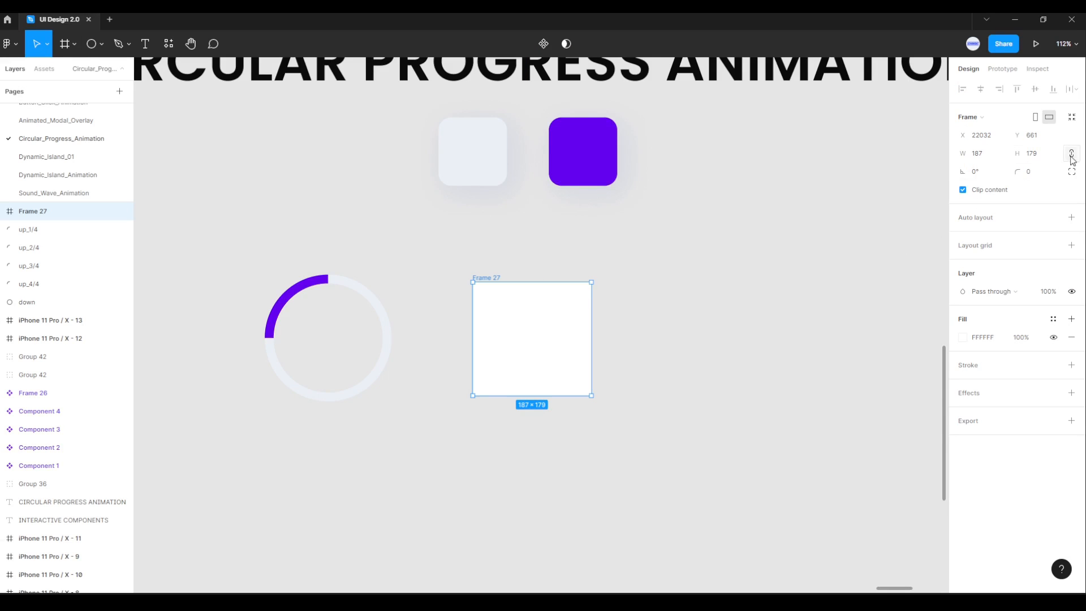
click(990, 158)
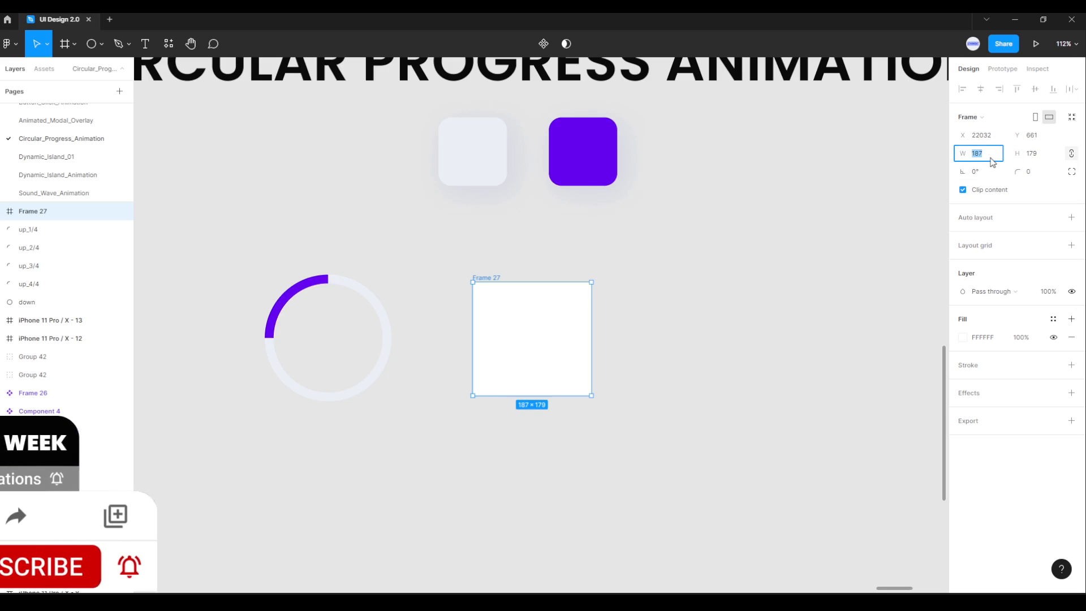
text(294)
key(Return)
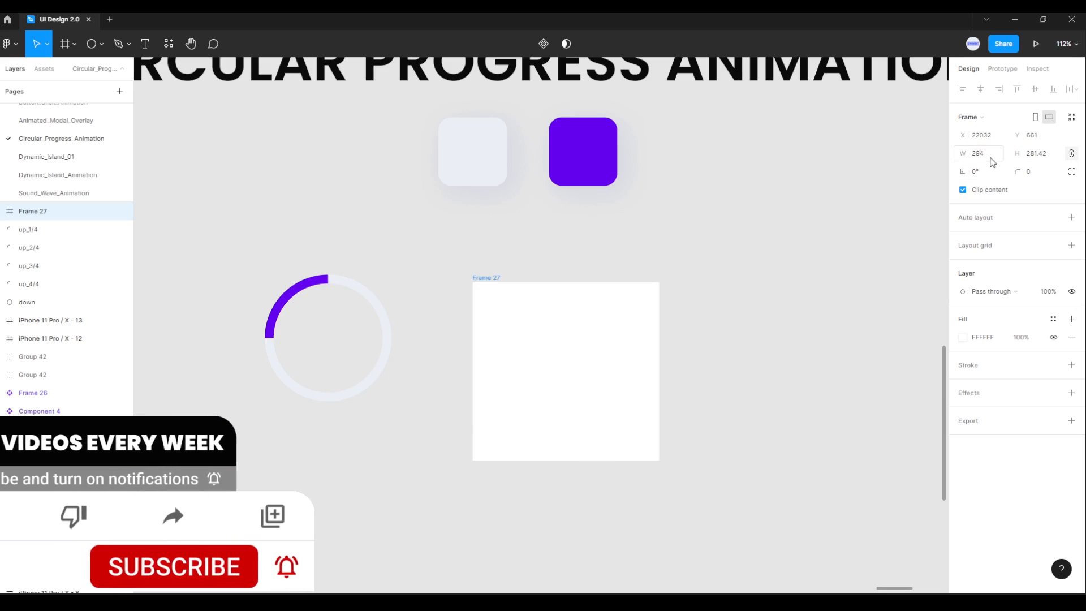
click(1051, 155)
text(294)
key(Return)
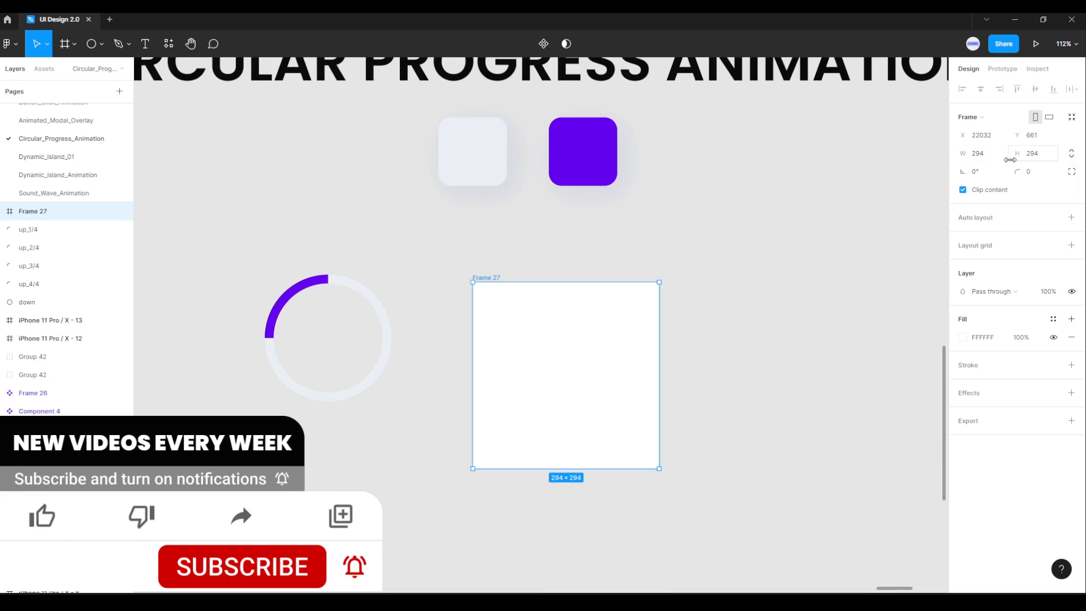
- Fill the new frame with EAEFF5 by sampling the light swatch
click(965, 338)
click(829, 466)
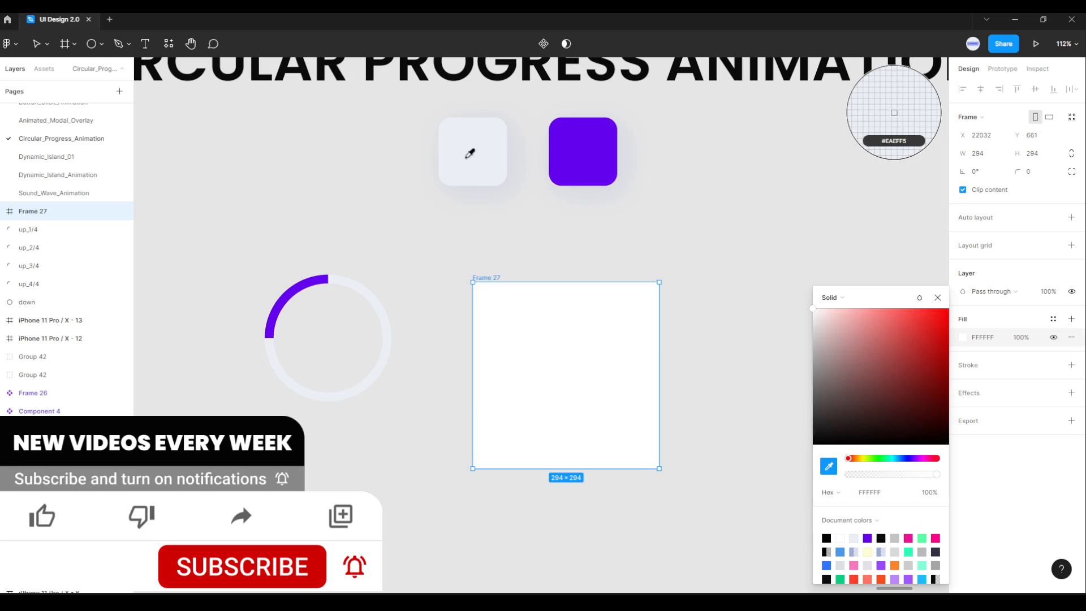
click(474, 151)
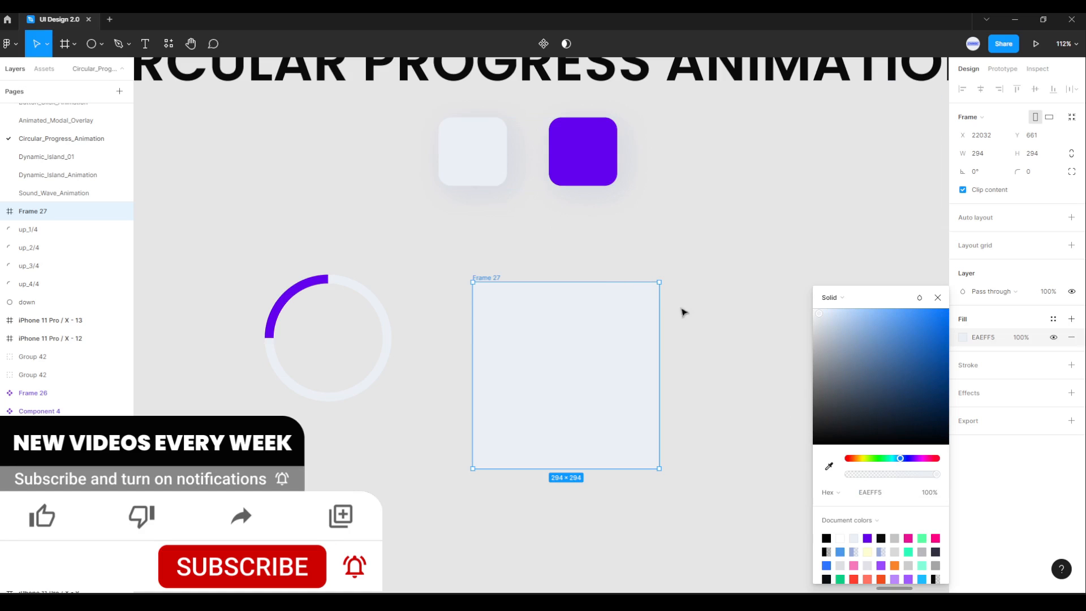
click(724, 355)
- Move the light frame slightly up and left so it sits centred beneath the two color swatches
click(498, 277)
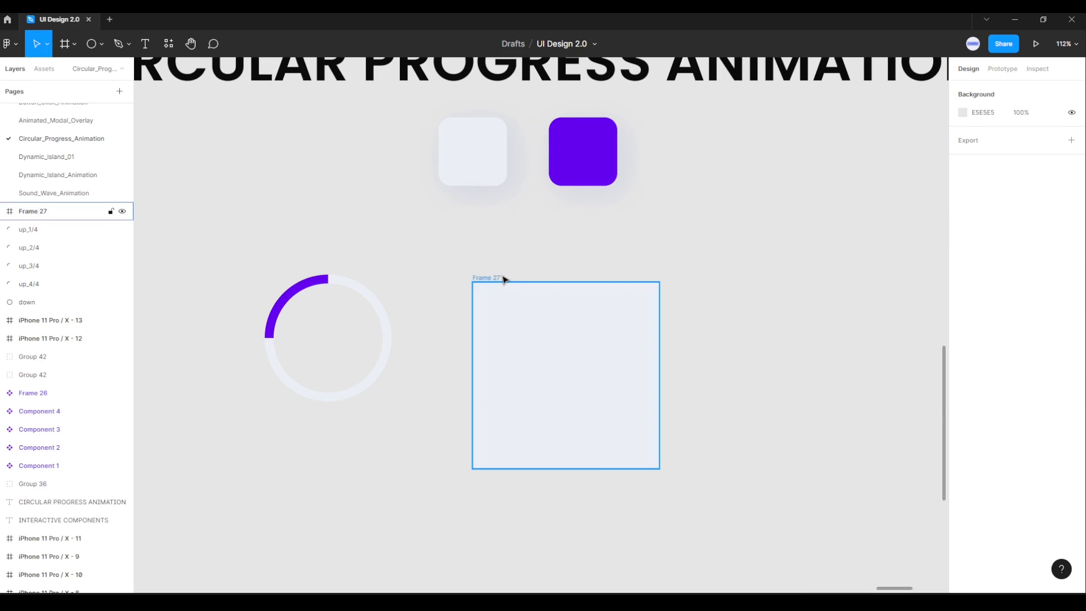
drag(493, 278, 463, 259)
key(Escape)
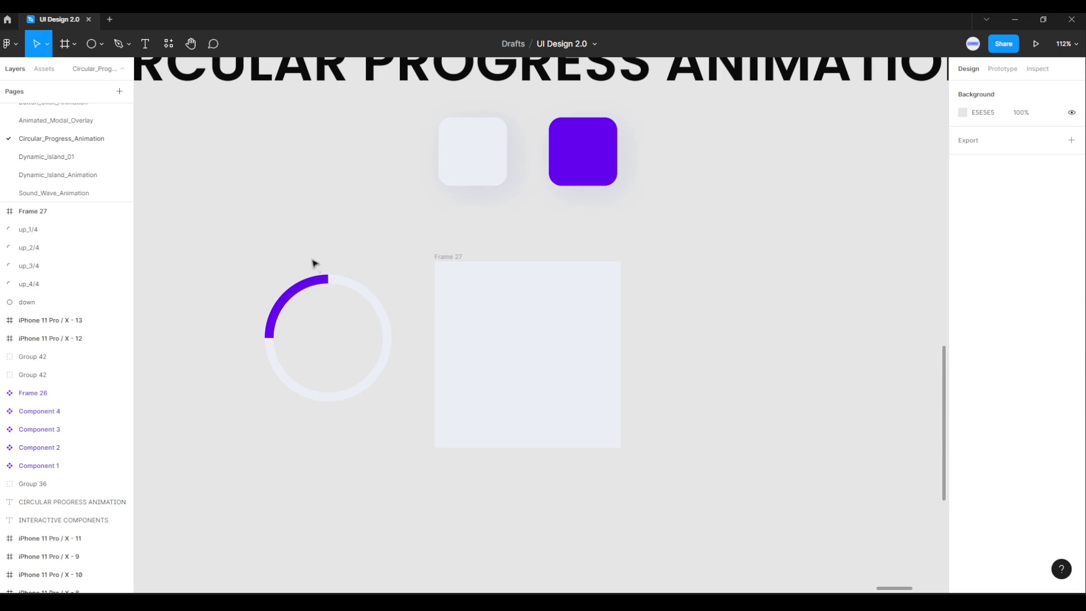
- Move the "down" ring and all four arcs together into the centre of the light frame
drag(215, 245, 417, 445)
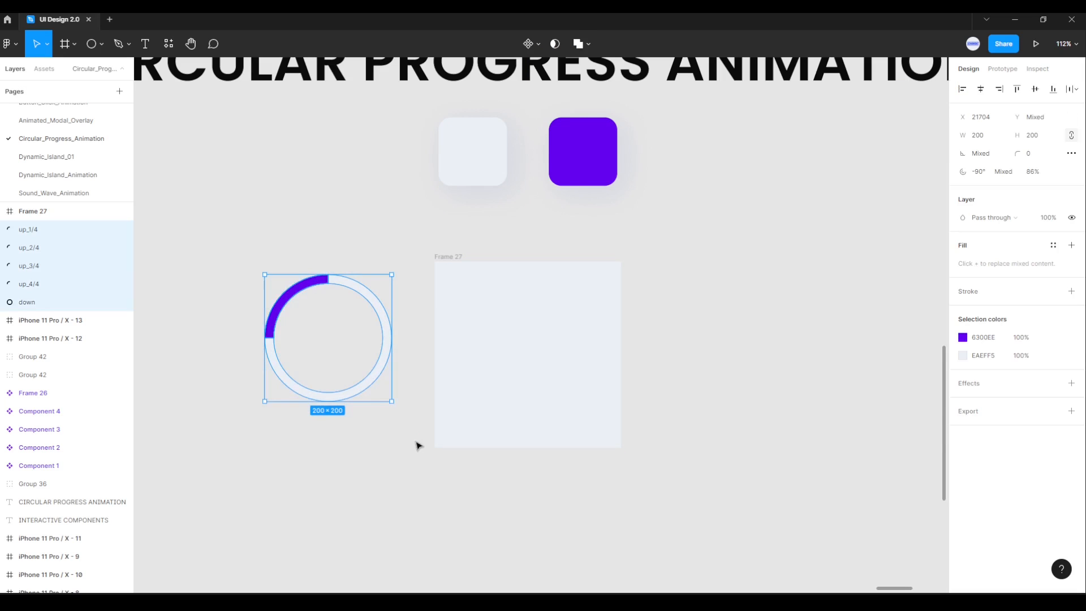
drag(342, 351, 533, 358)
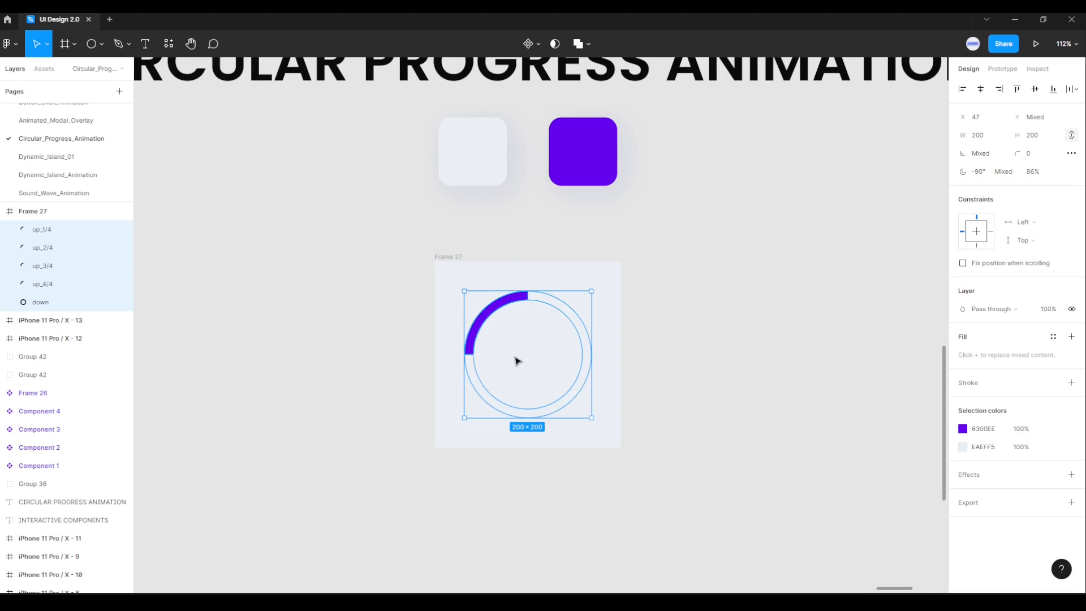
click(385, 359)
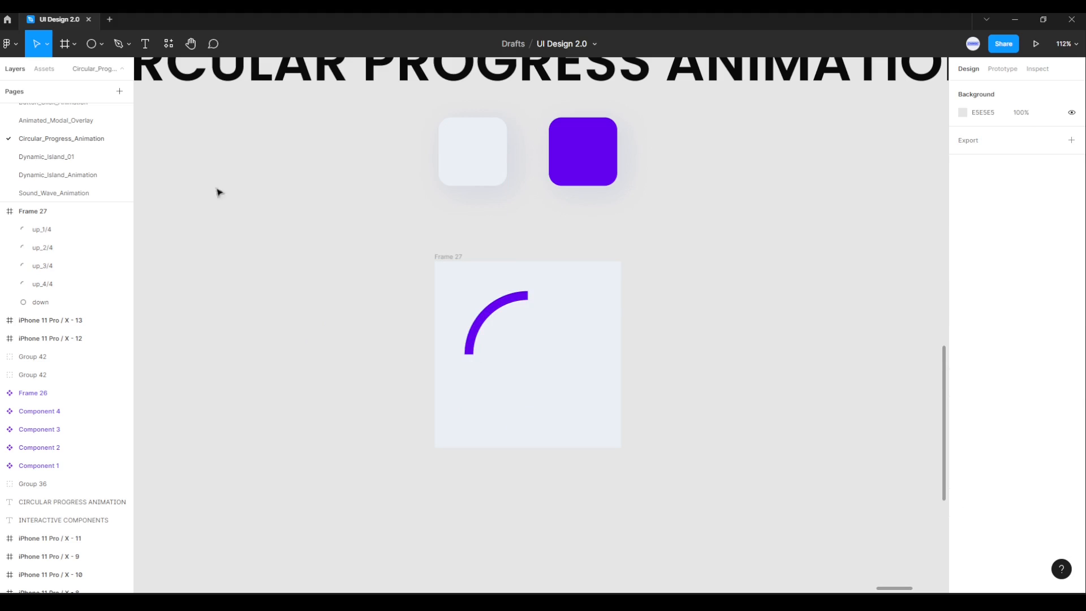
- Draw a square inside the frame, set its size to 100 × 100 and place it over the purple arc at X 47, Y 47
click(101, 43)
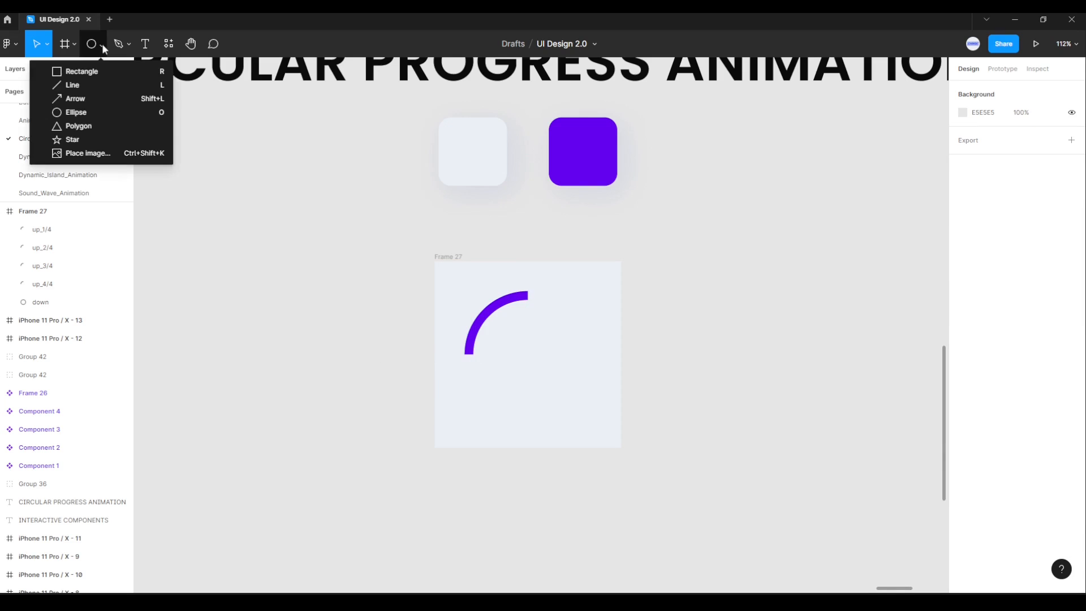
click(73, 73)
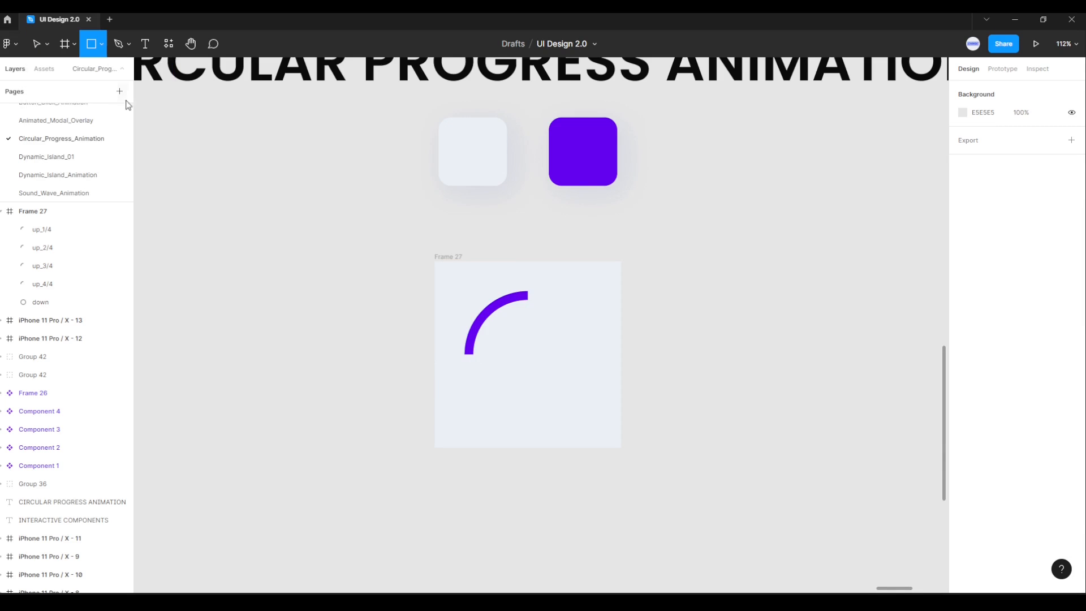
drag(451, 279, 480, 308)
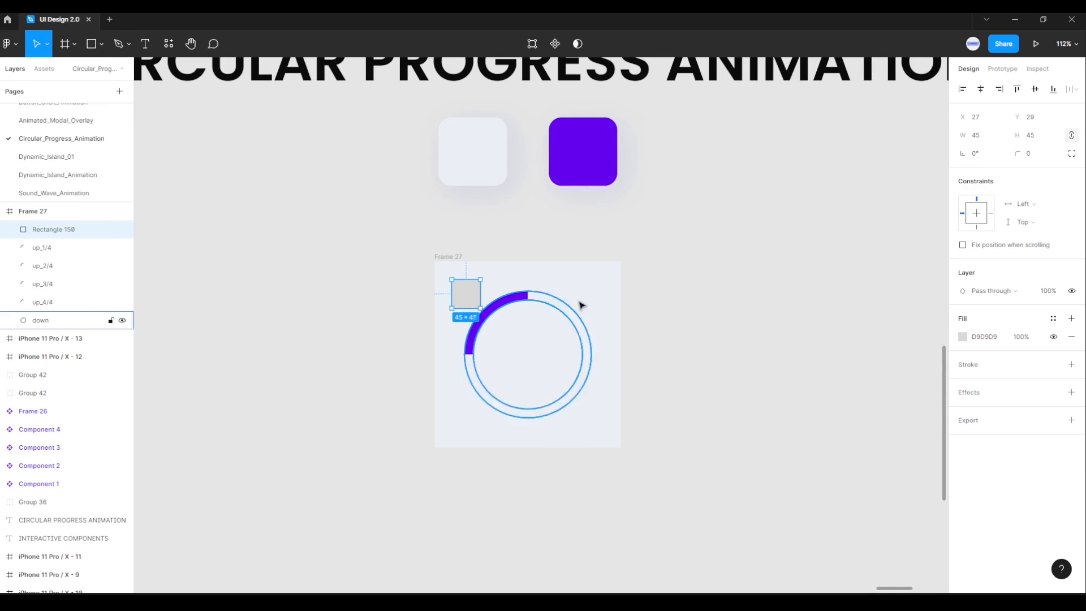
click(988, 145)
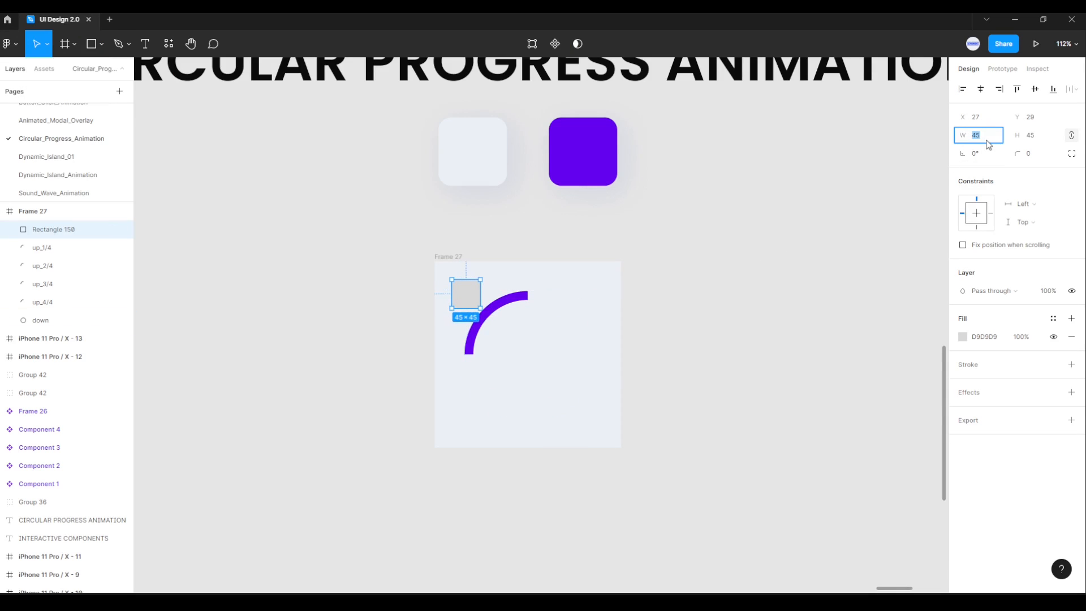
key(Return)
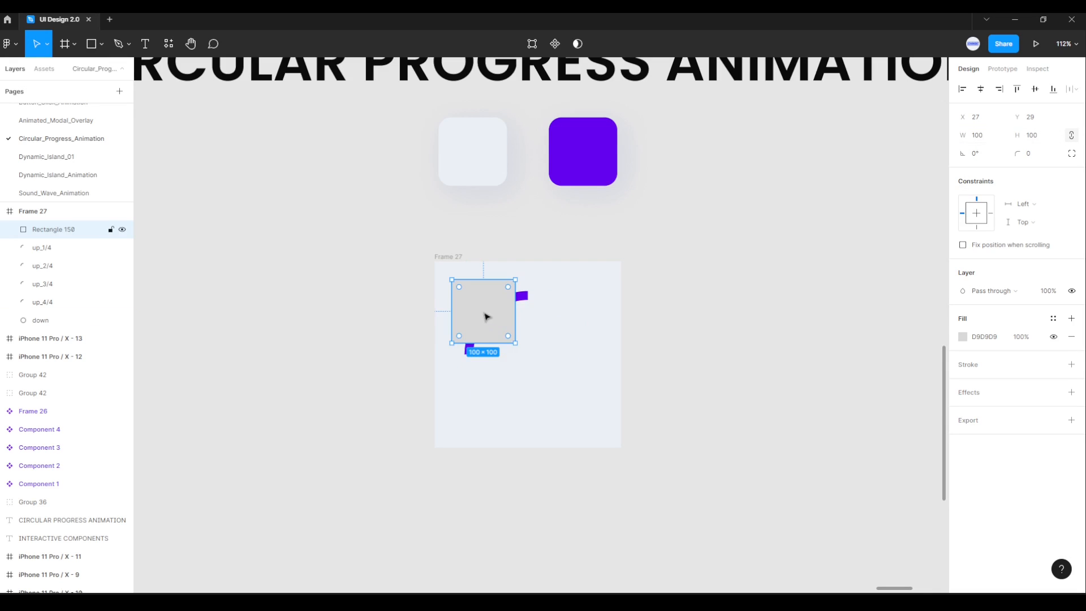
drag(487, 316, 497, 329)
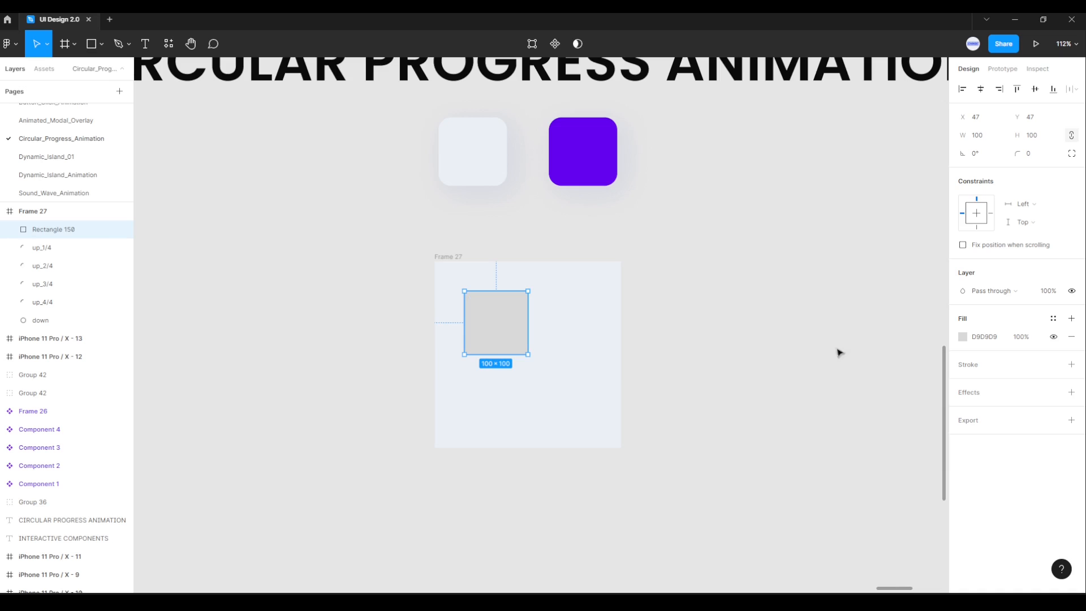
- Fill the covering square with EAEFF5 by sampling the frame's background
click(962, 338)
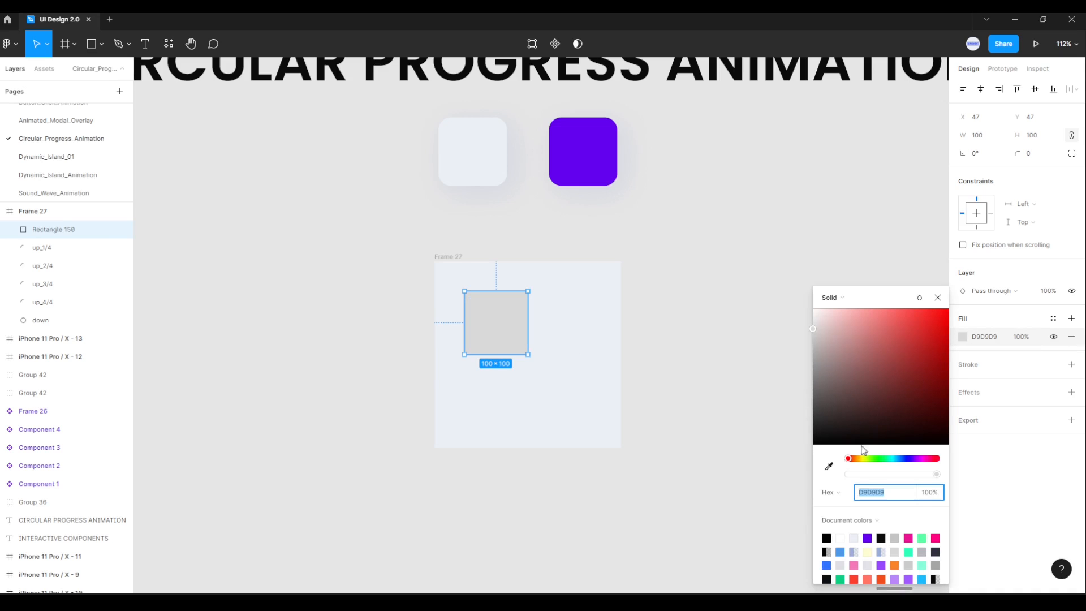
click(829, 465)
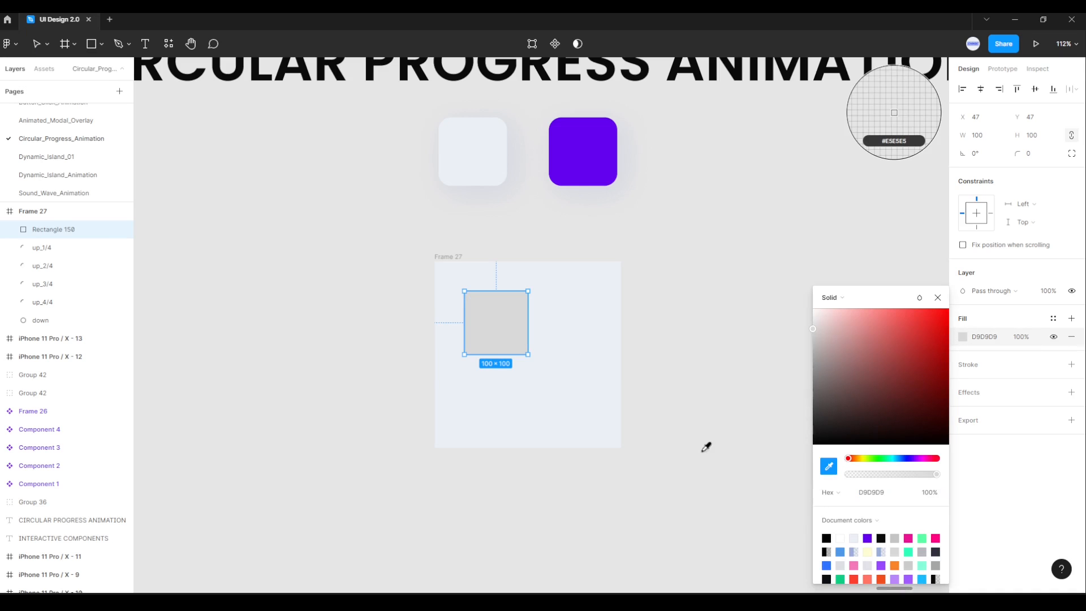
click(579, 411)
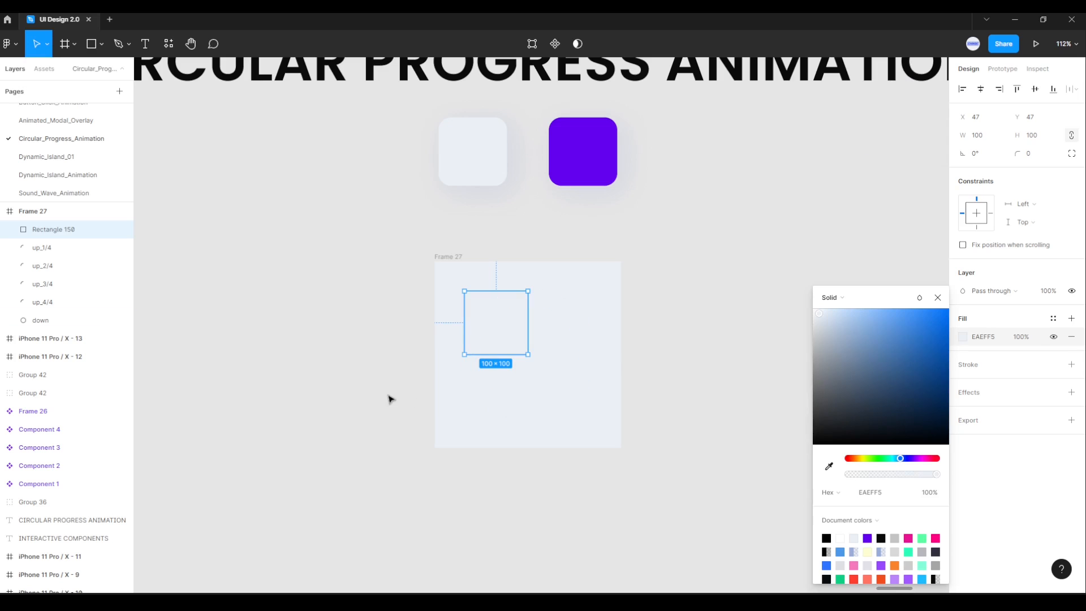
click(301, 368)
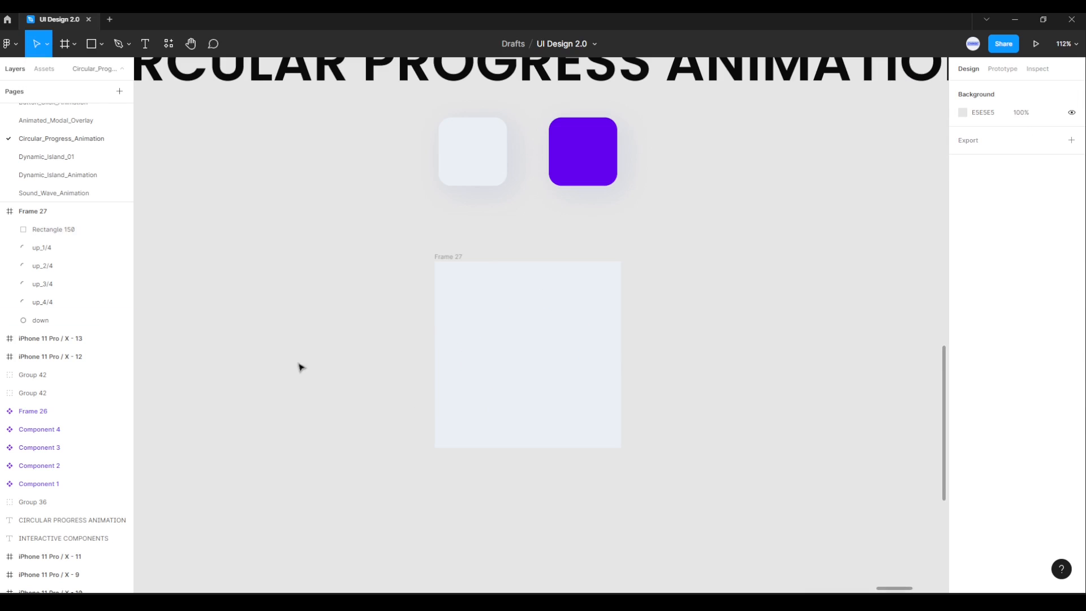
- Group the "down" ring, the four "up" arcs and the covering square inside the light frame
click(56, 320)
shift+click(52, 236)
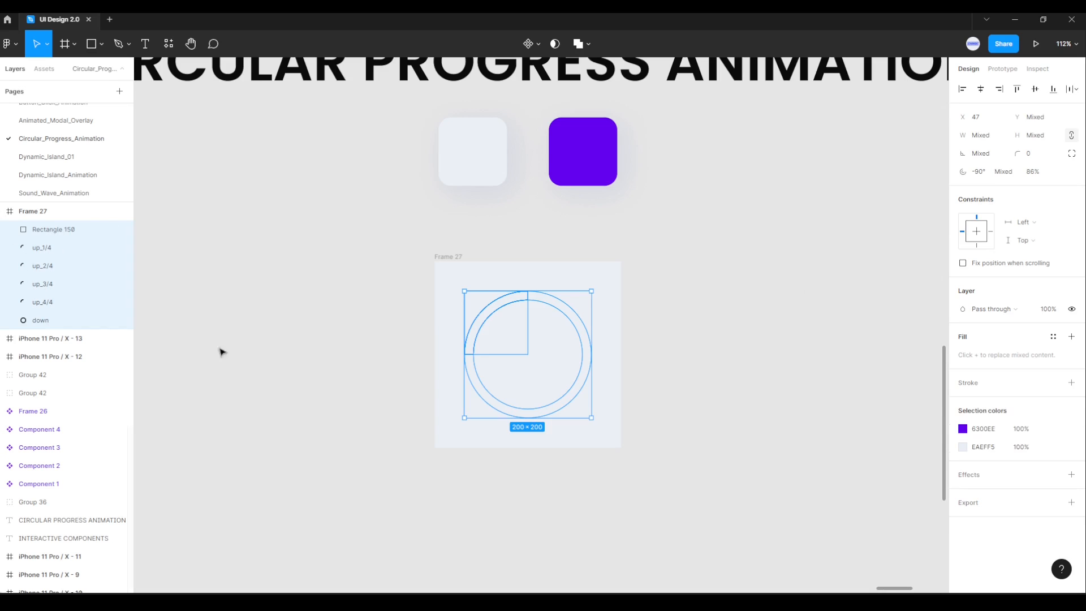
right_click(478, 332)
mouse_move(479, 334)
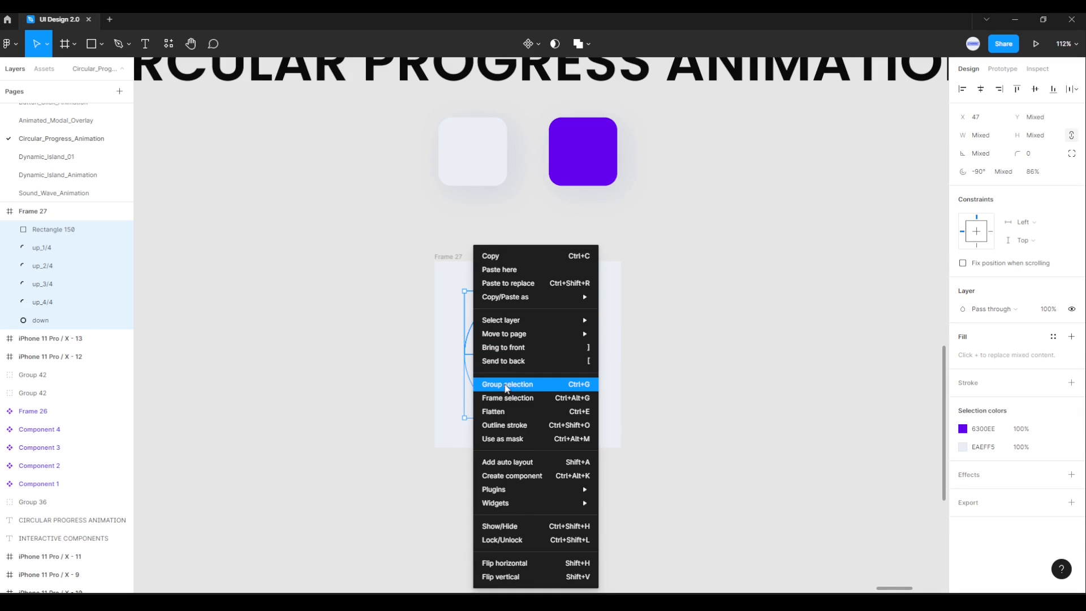
click(507, 385)
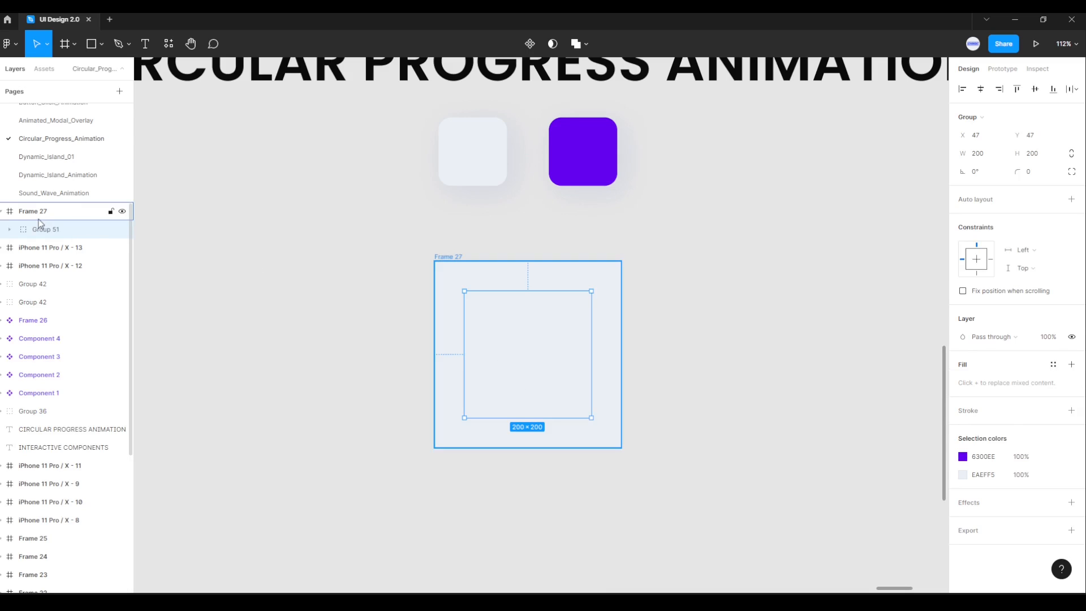
click(10, 215)
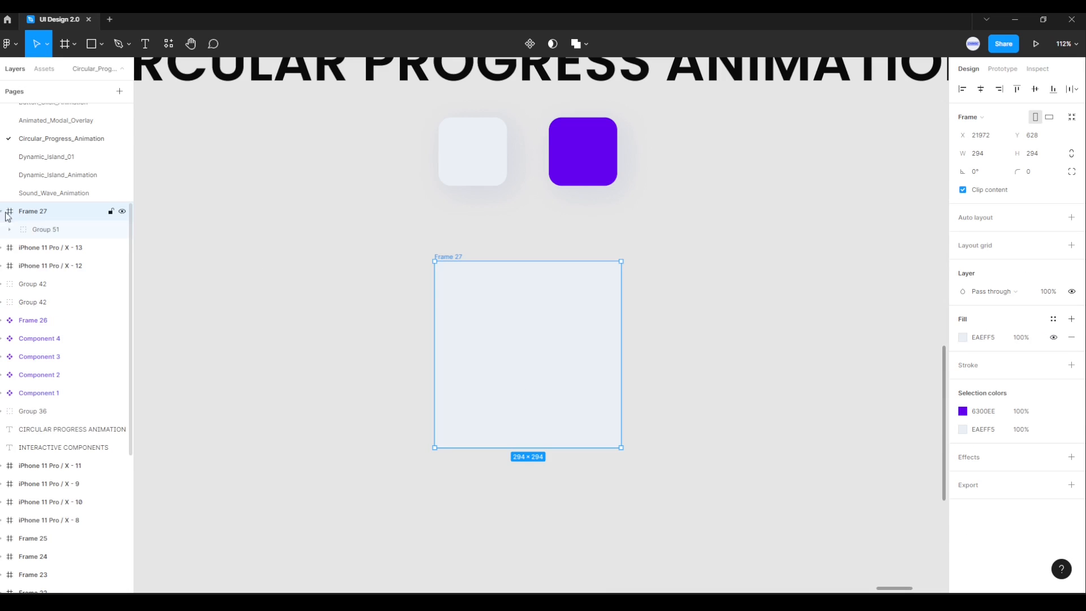
click(54, 229)
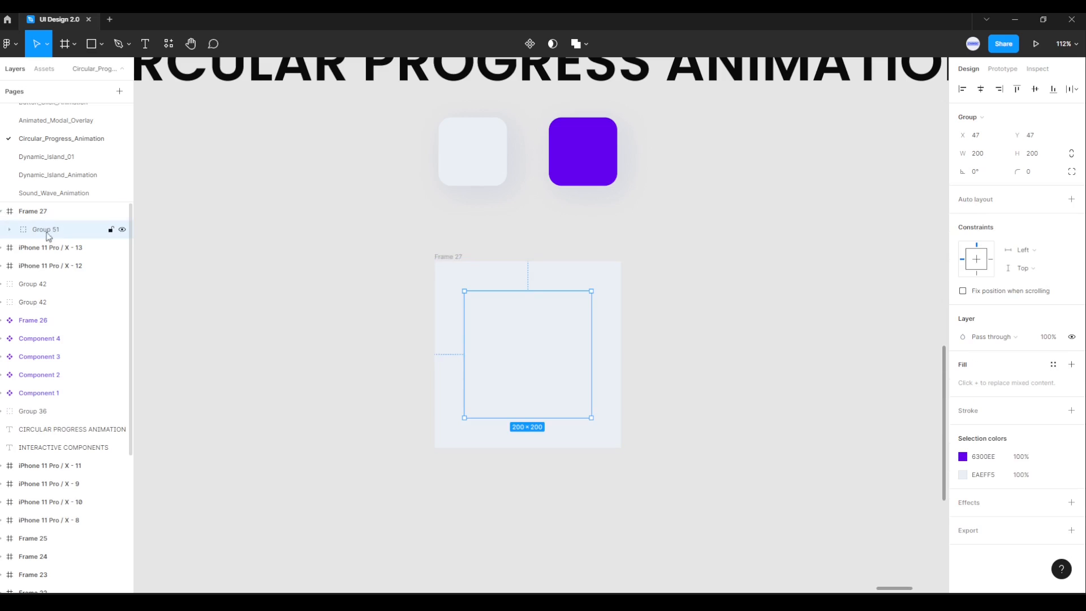
click(362, 367)
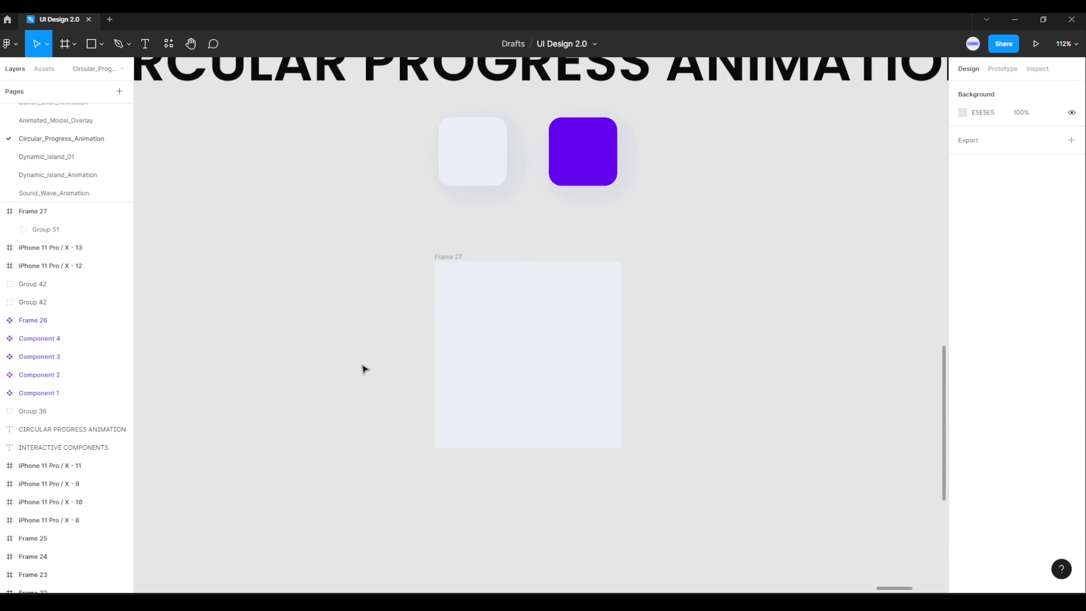
- Turn the light frame with its group into a component and add a Variant property to it
drag(348, 222, 689, 513)
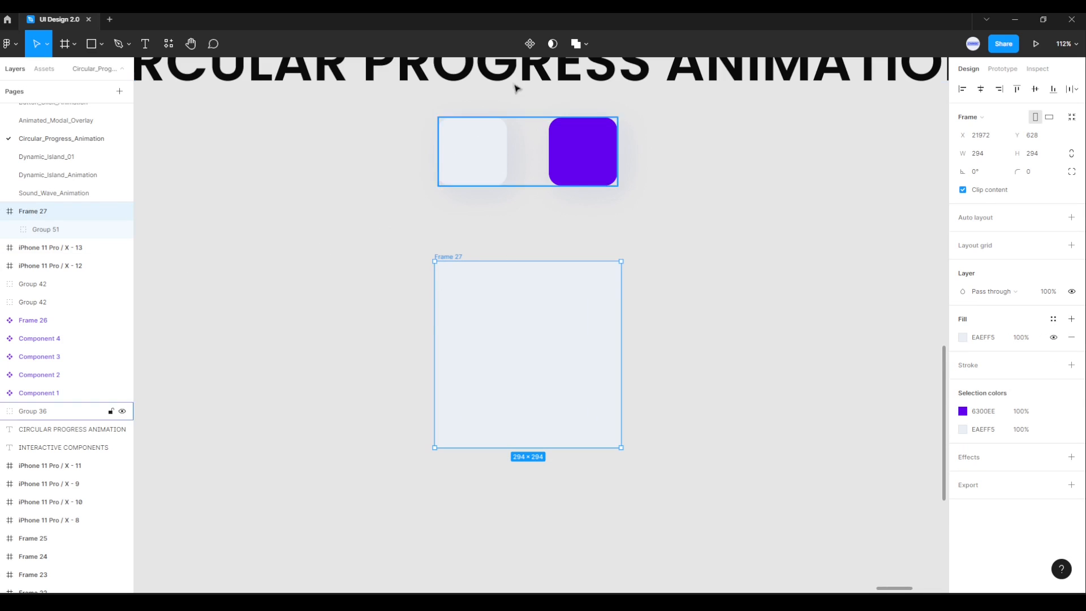
click(531, 45)
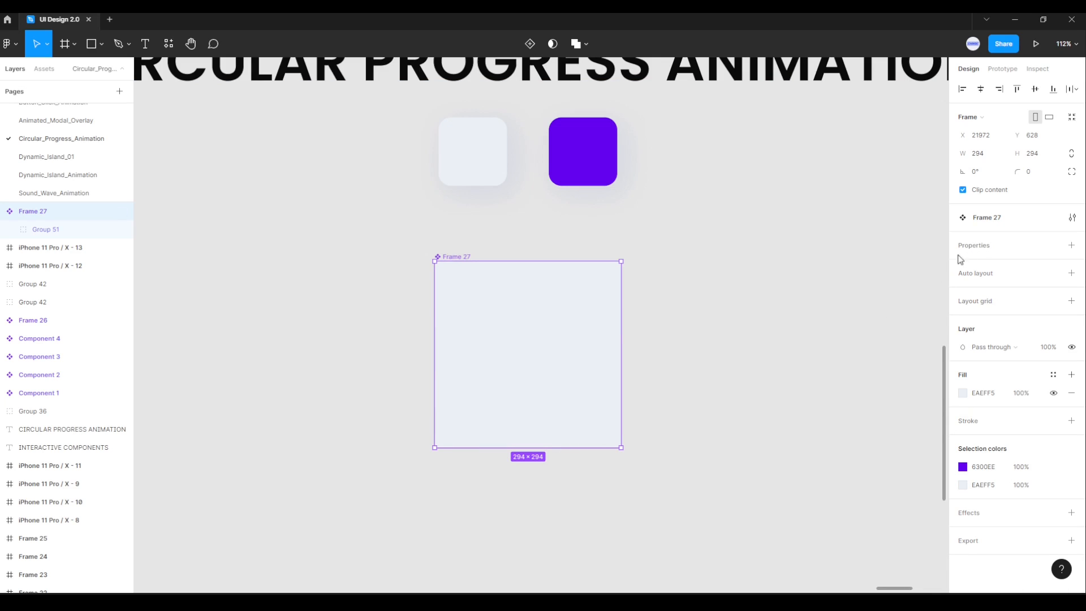
click(1072, 247)
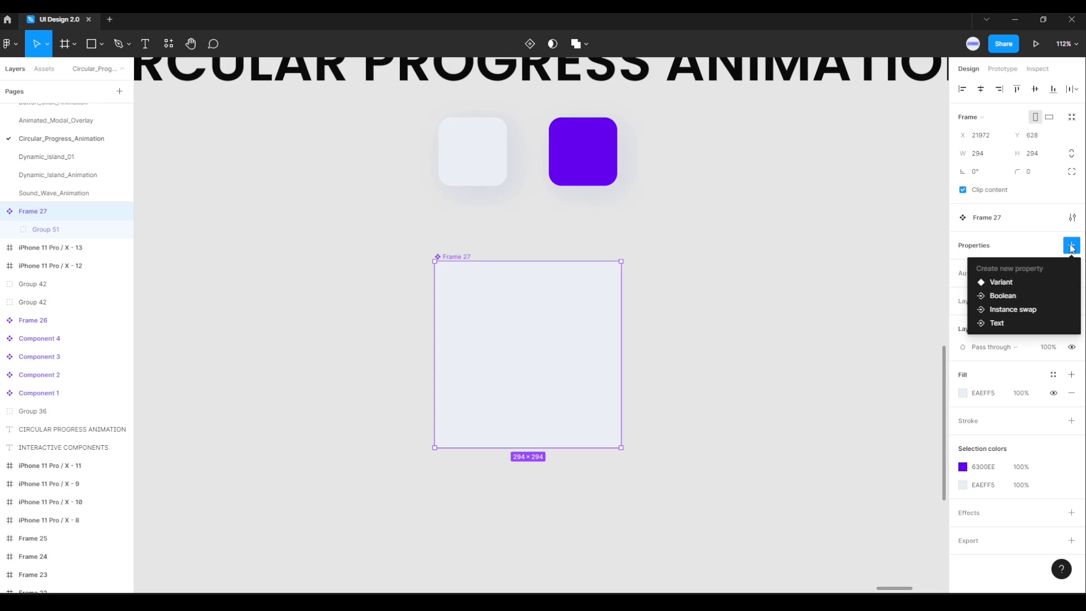
click(1003, 283)
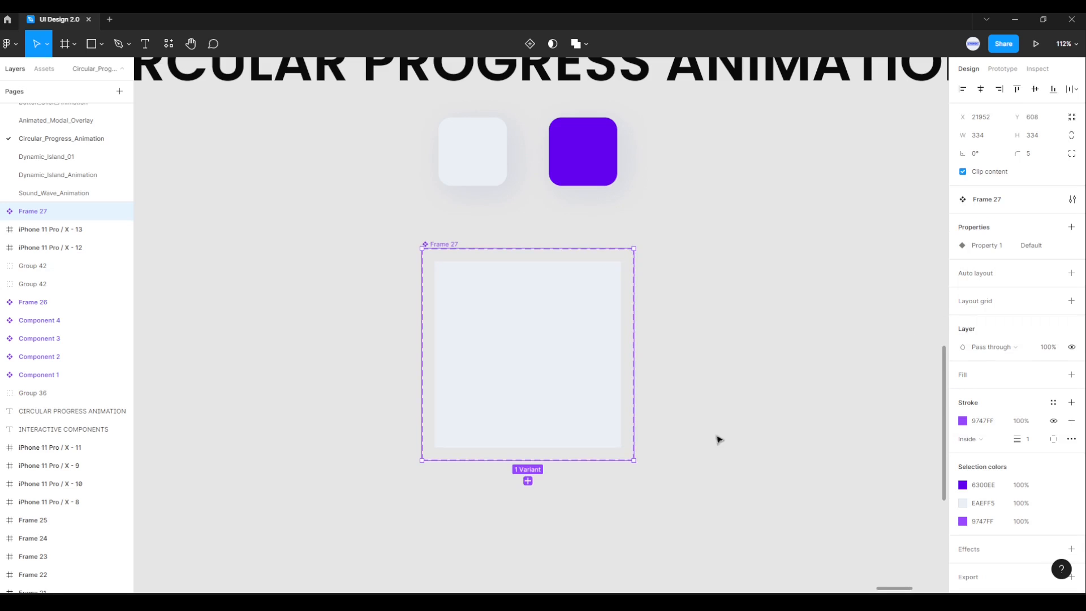
- Add a second variant beneath the default one in the component set
click(528, 481)
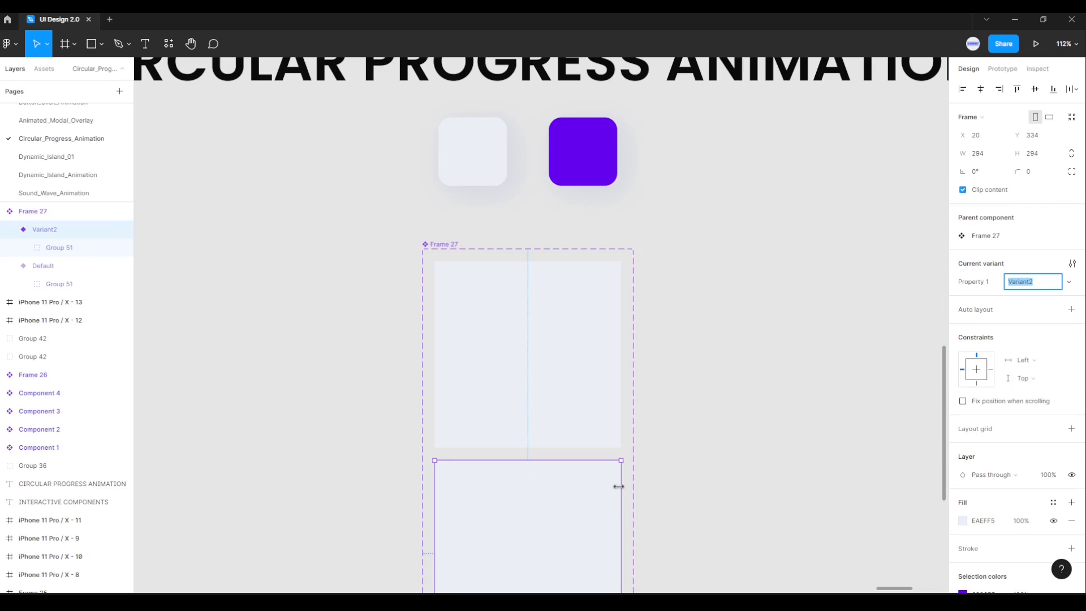
scroll(717, 494, down, 5)
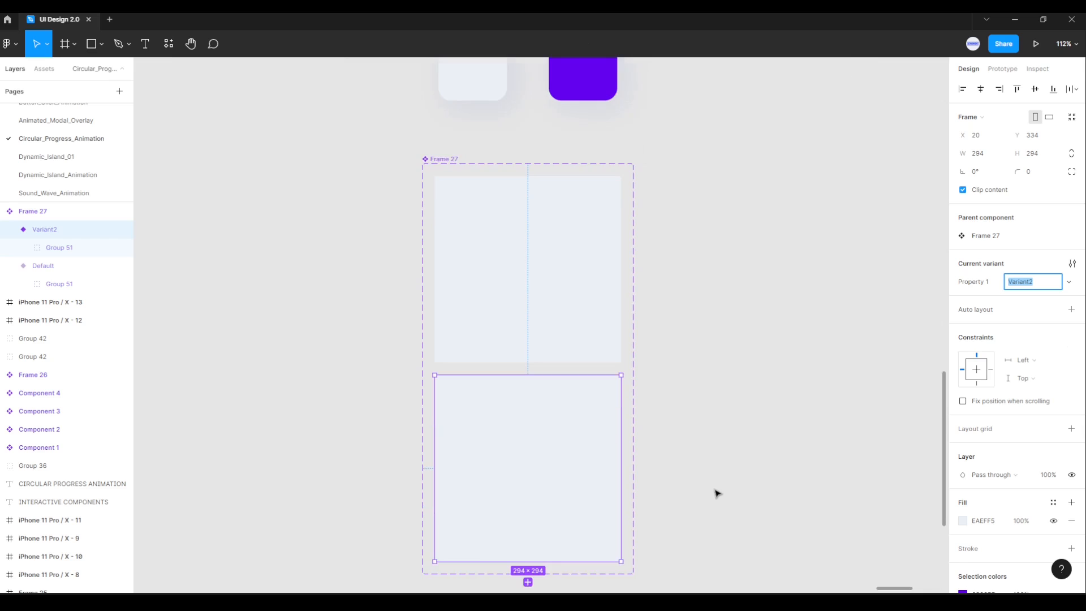
click(543, 424)
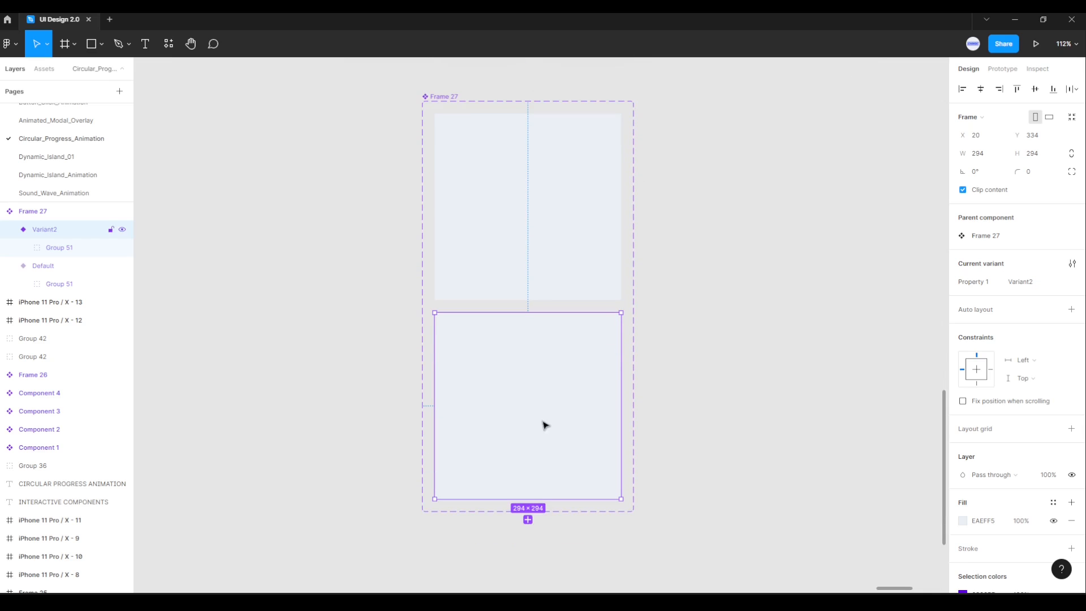
- Rotate all four "up" arcs in the second variant 90° clockwise to 0°, into the upper-right quarter of the ring
click(12, 230)
click(10, 229)
click(45, 250)
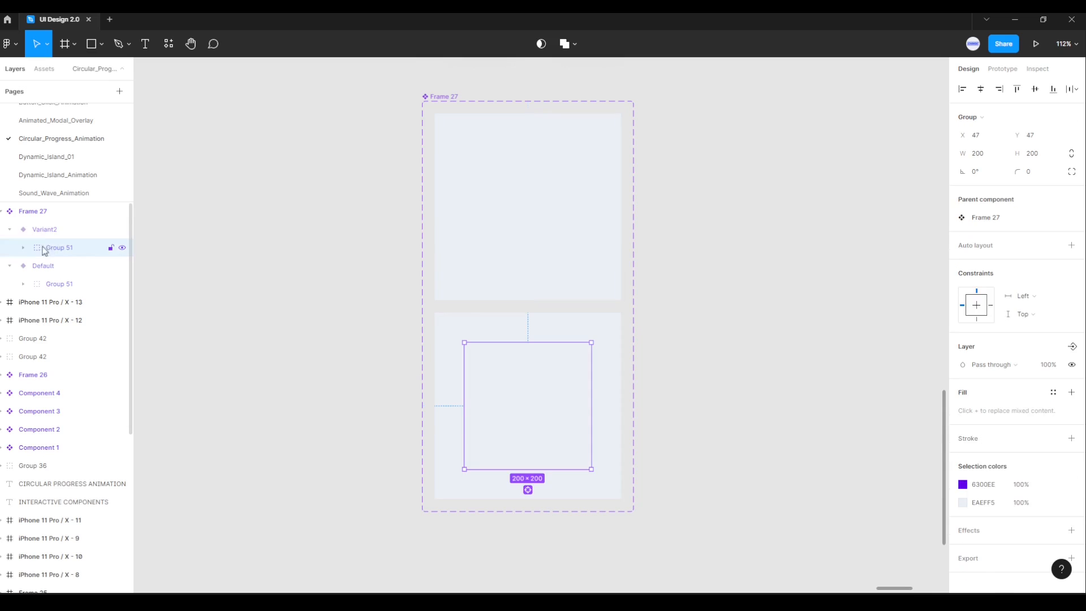
click(23, 248)
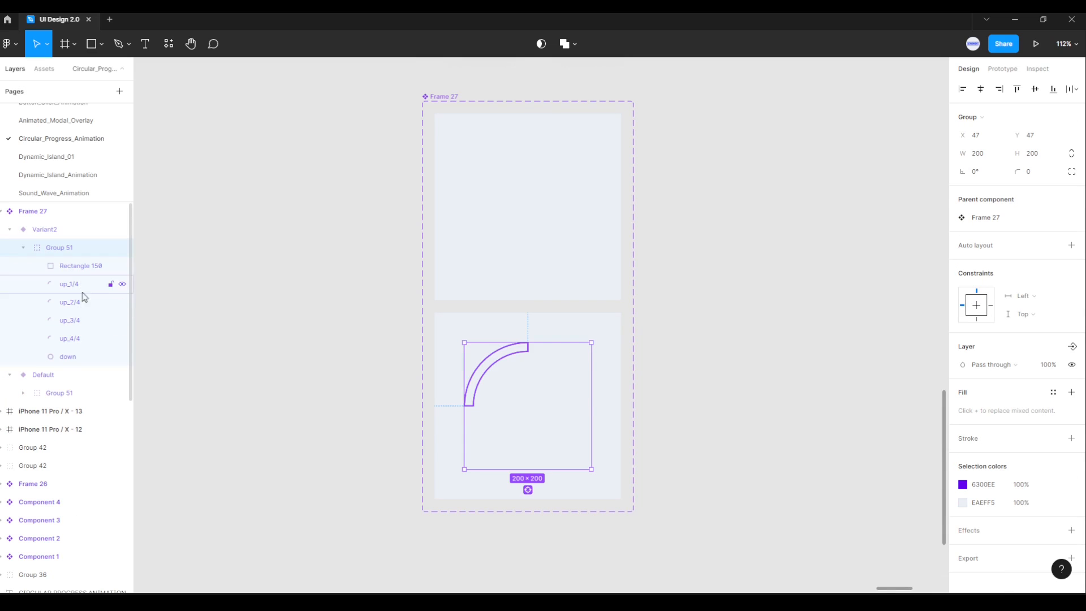
click(74, 340)
shift+click(74, 320)
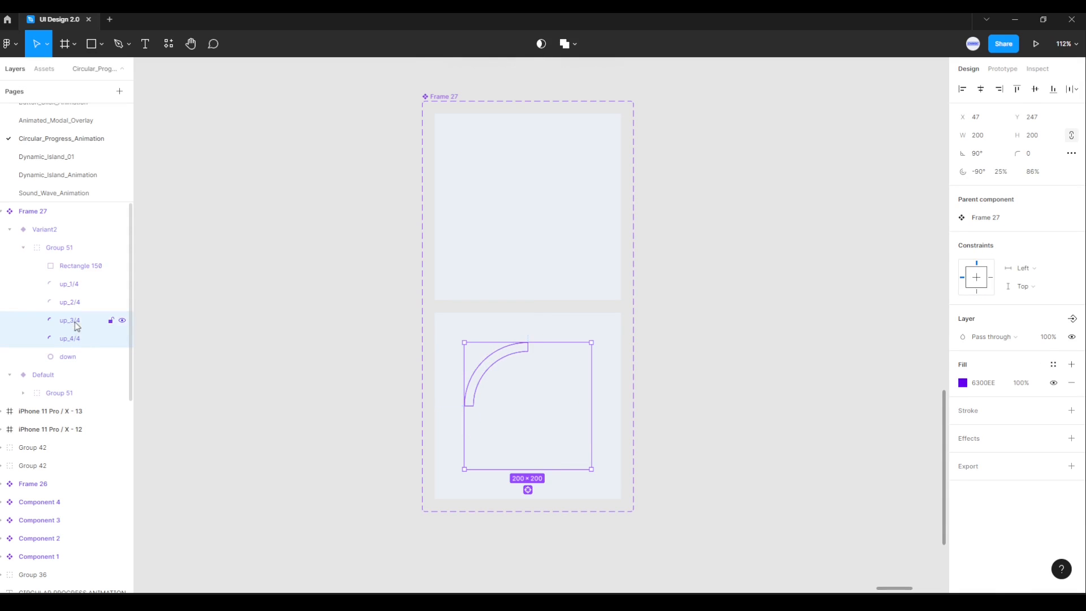
shift+click(73, 306)
shift+click(74, 285)
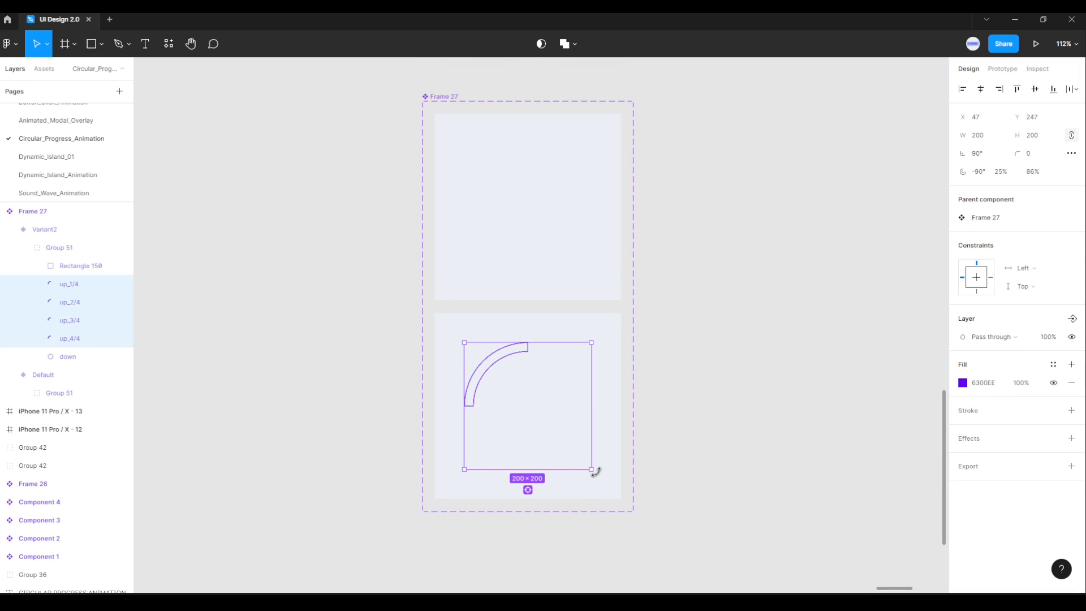
drag(596, 471, 439, 514)
click(444, 518)
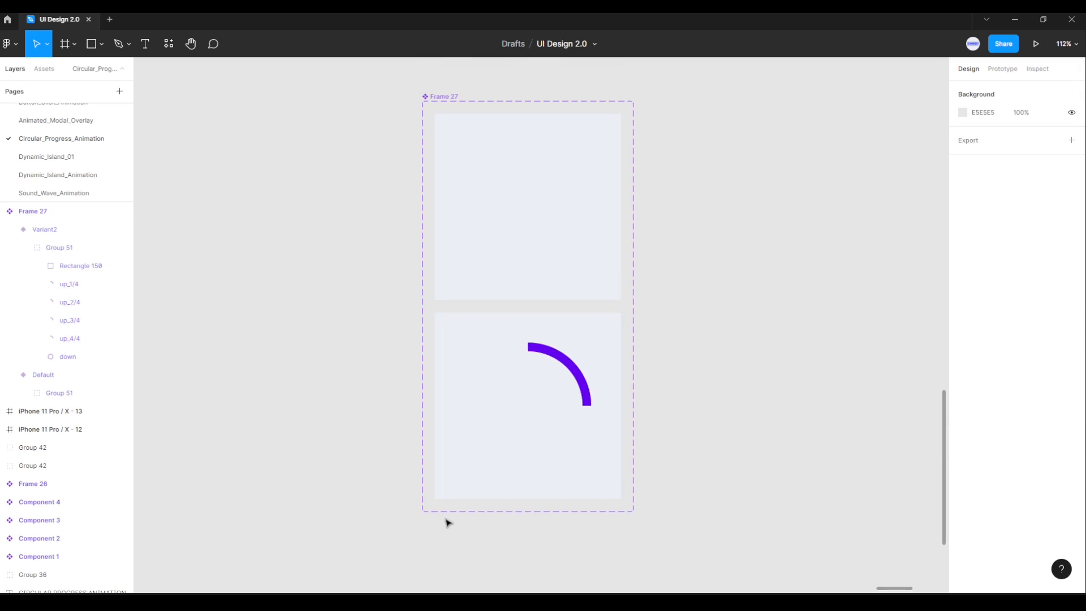
- Add a third variant based on the second one, beneath it in the component set
click(608, 467)
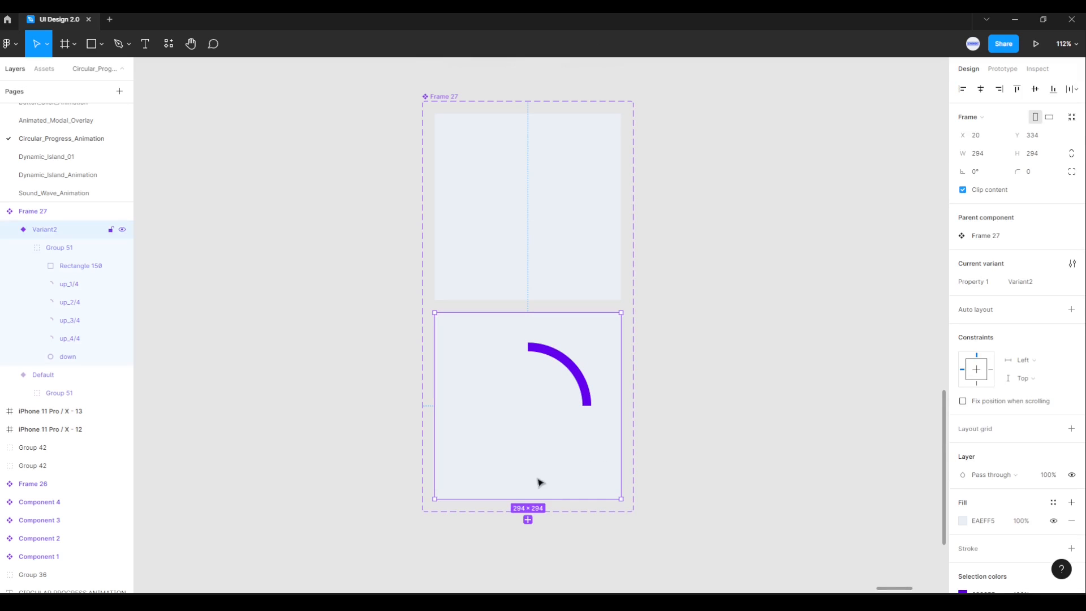
click(528, 519)
scroll(701, 506, down, 5)
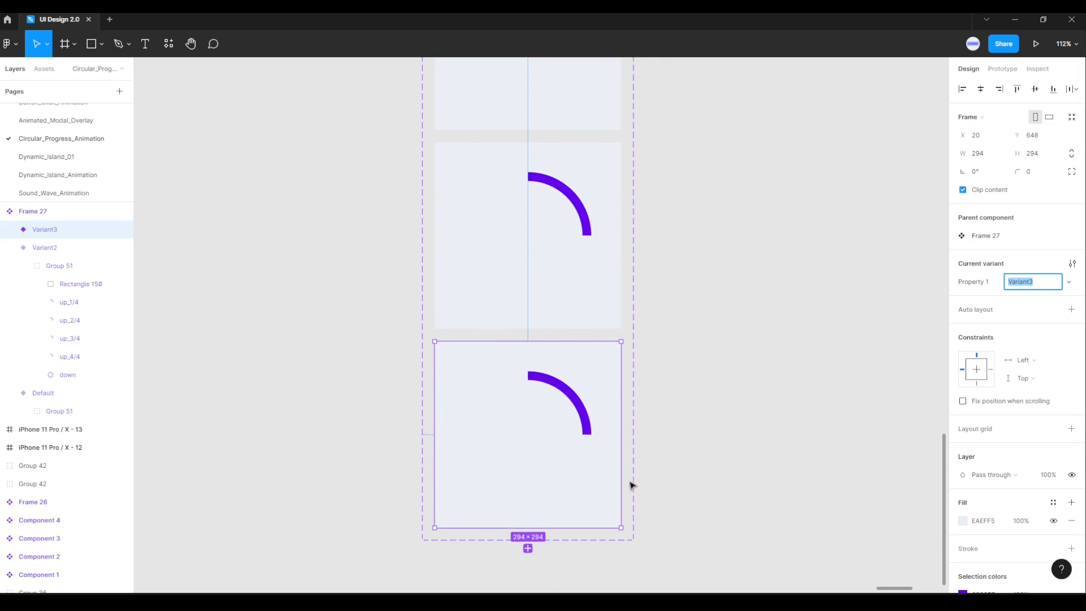
- Rotate the up_2/4, up_3/4 and up_4/4 arcs in the third variant to -90°, into the lower-right quarter of the ring
click(587, 414)
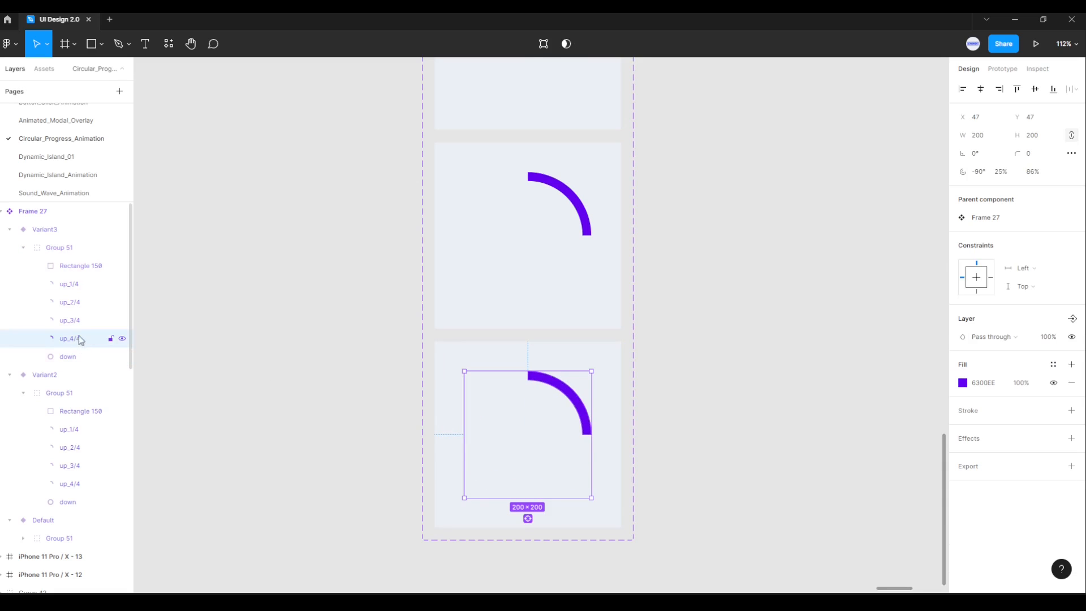
click(78, 303)
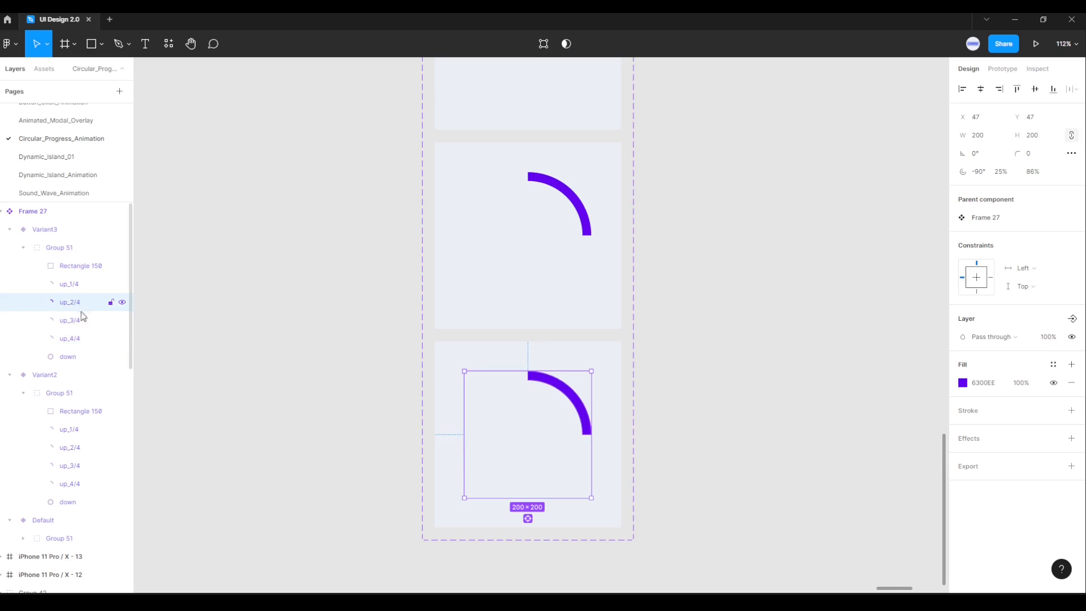
click(81, 338)
shift+click(83, 320)
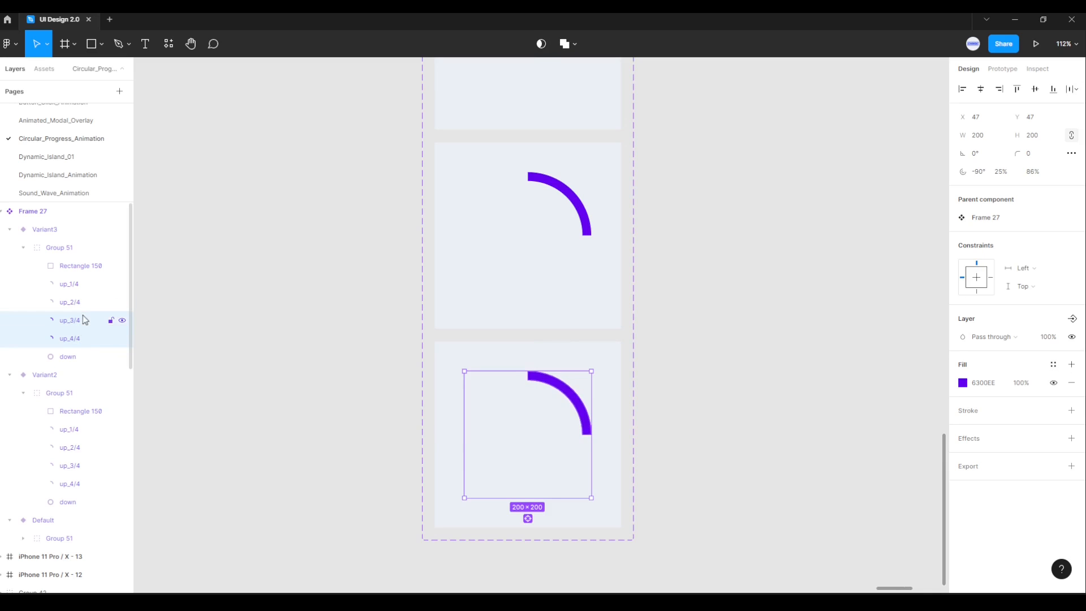
shift+click(78, 303)
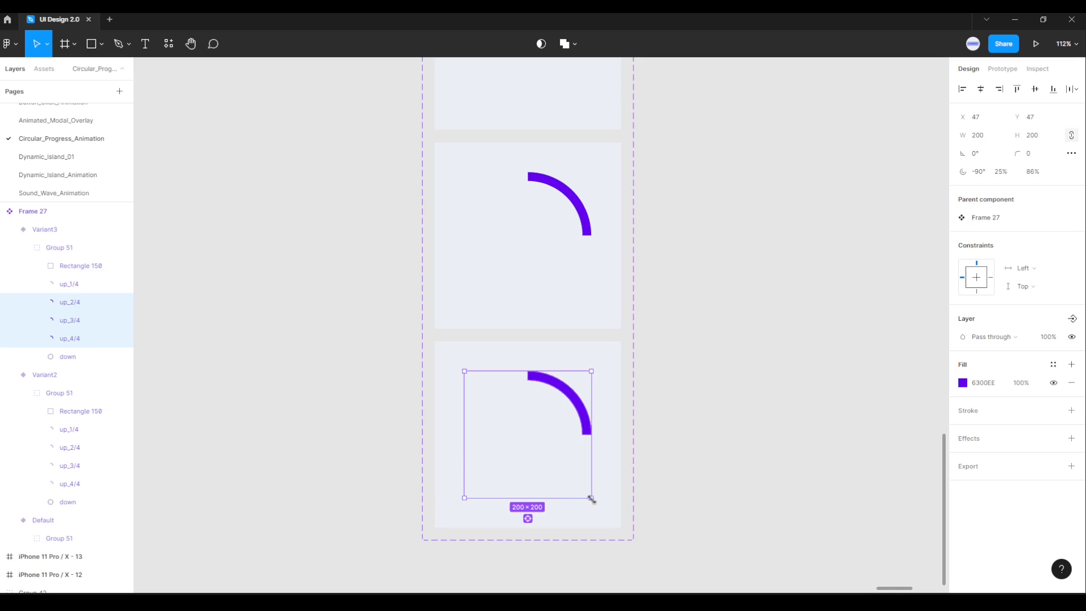
drag(595, 501, 419, 541)
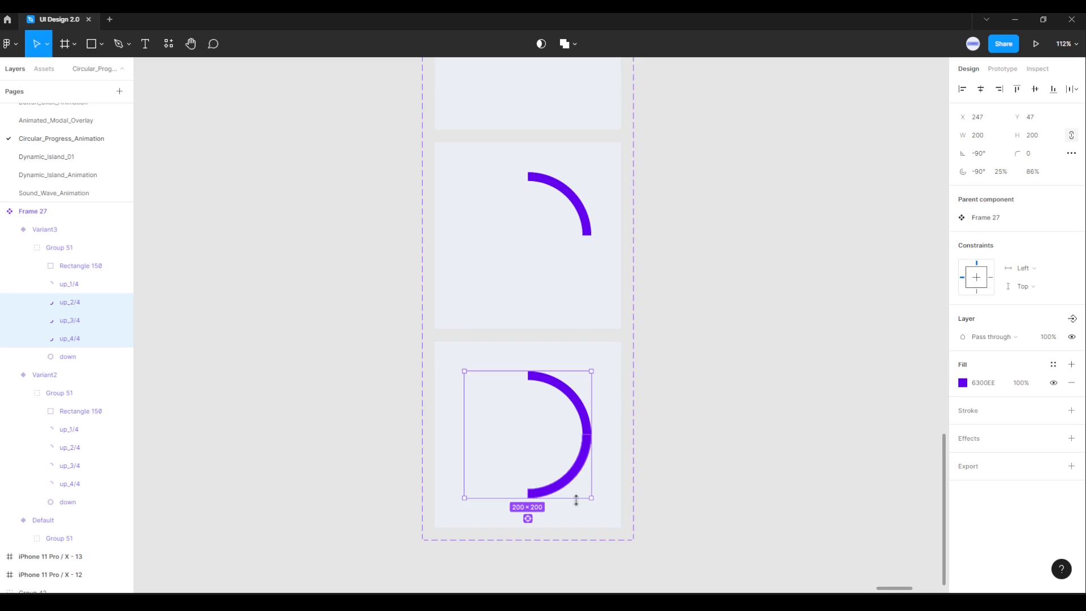
click(662, 484)
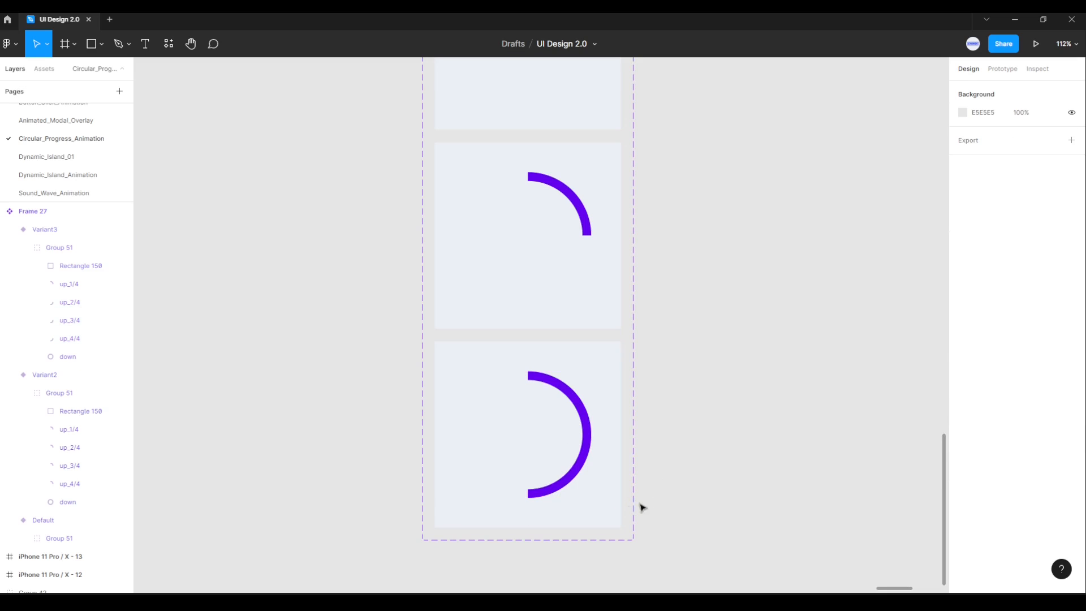
- Add a fourth variant based on the third one and hide its 100 × 100 covering square
click(575, 495)
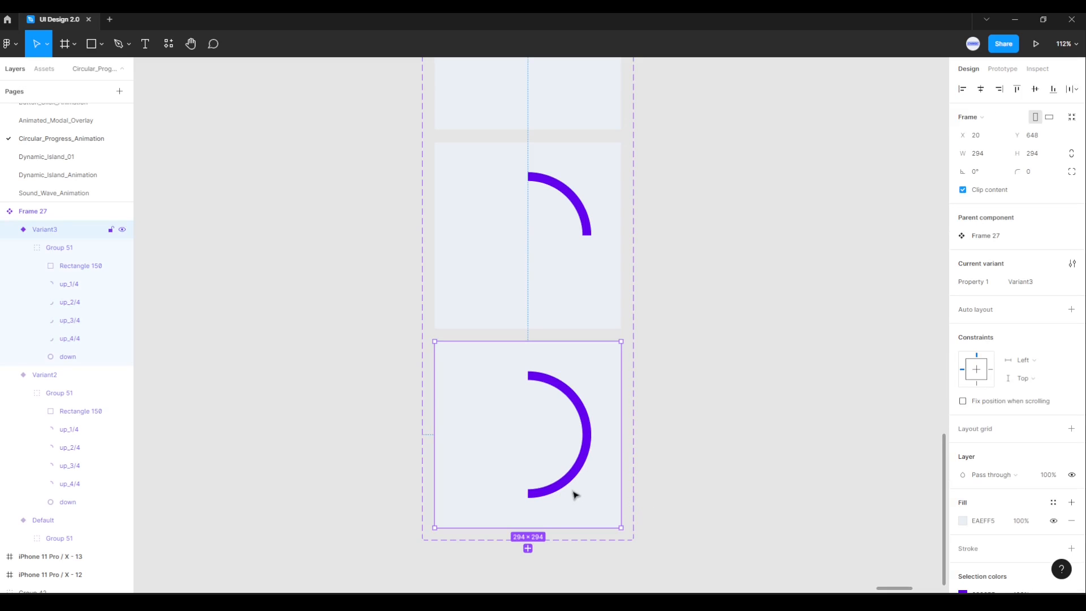
click(527, 547)
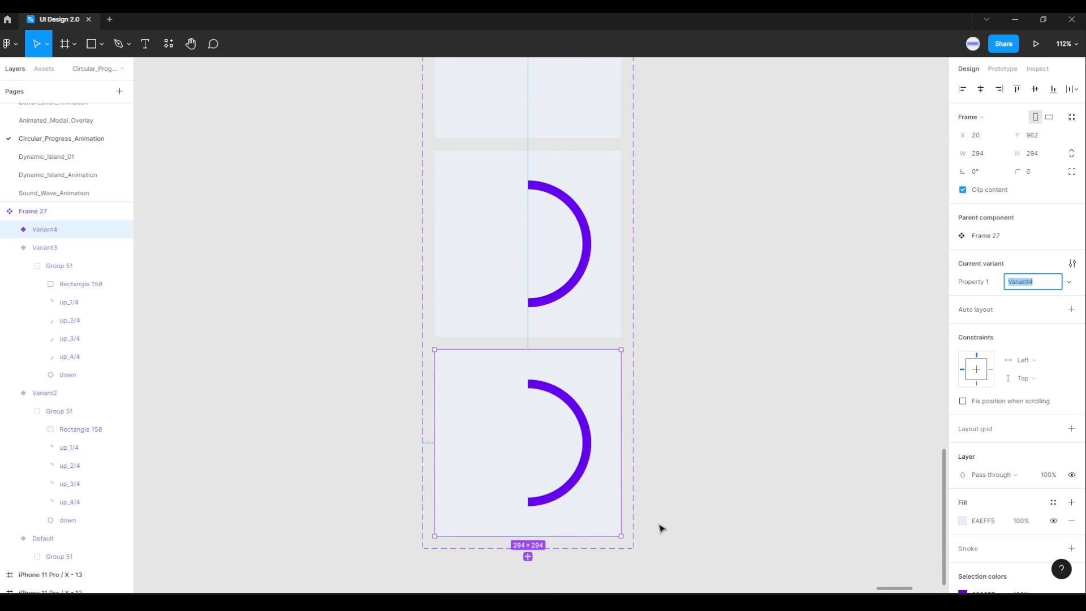
click(589, 450)
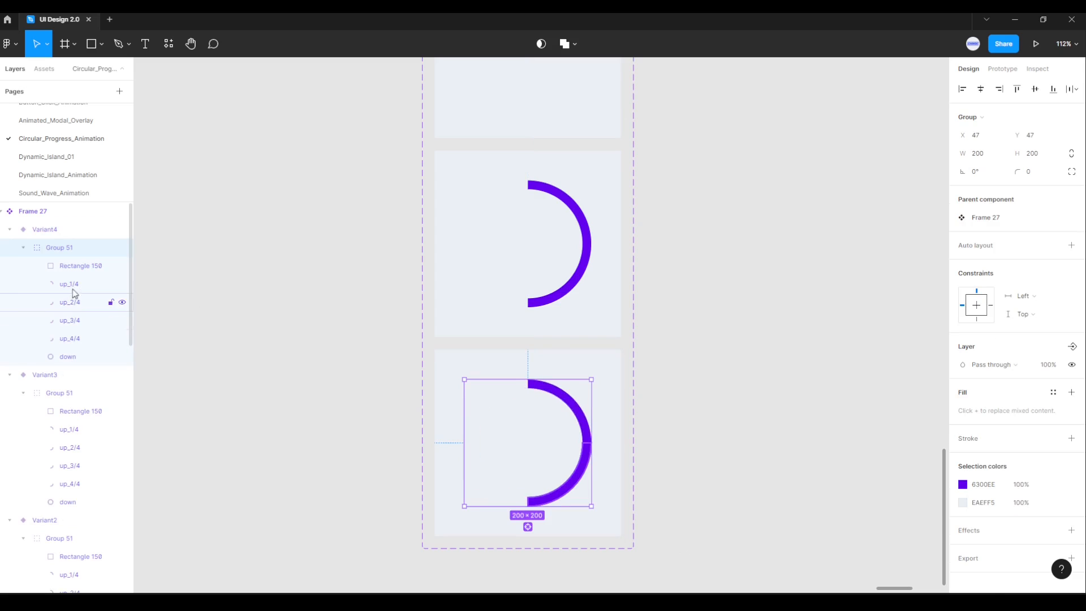
click(61, 315)
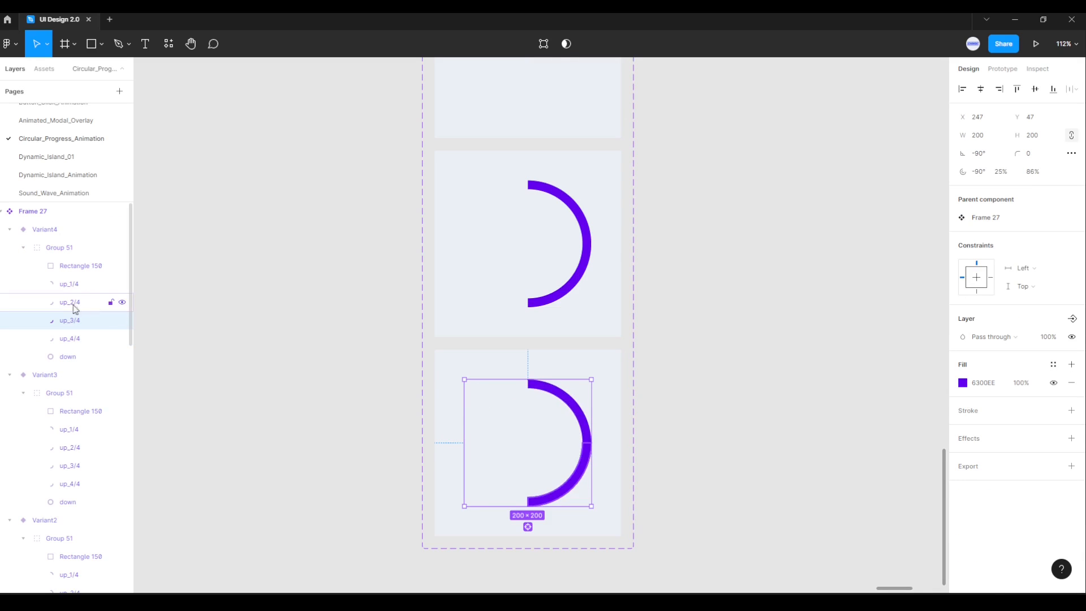
click(77, 269)
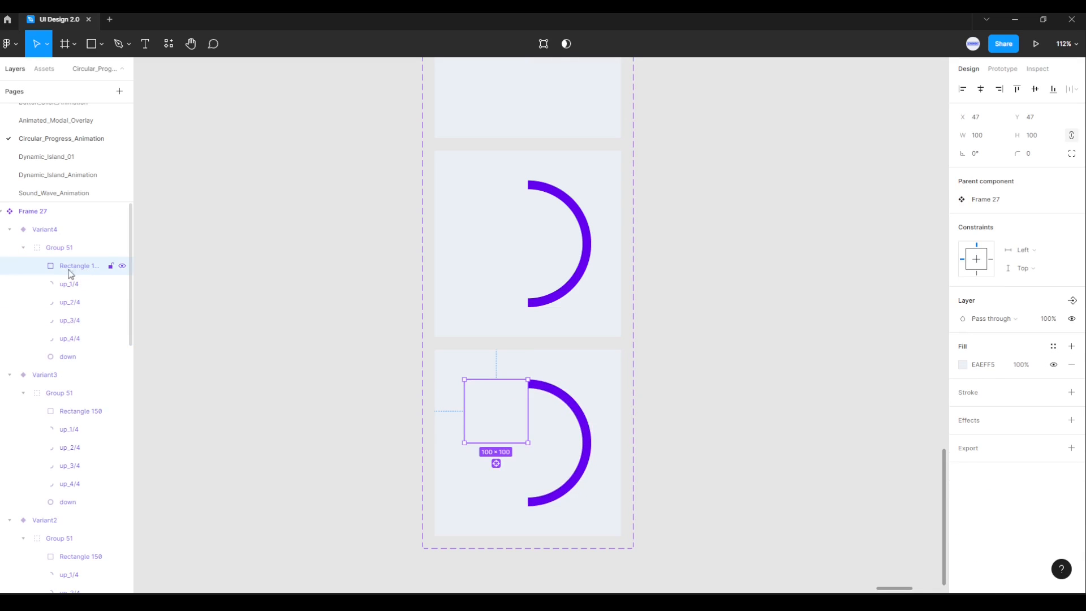
click(122, 266)
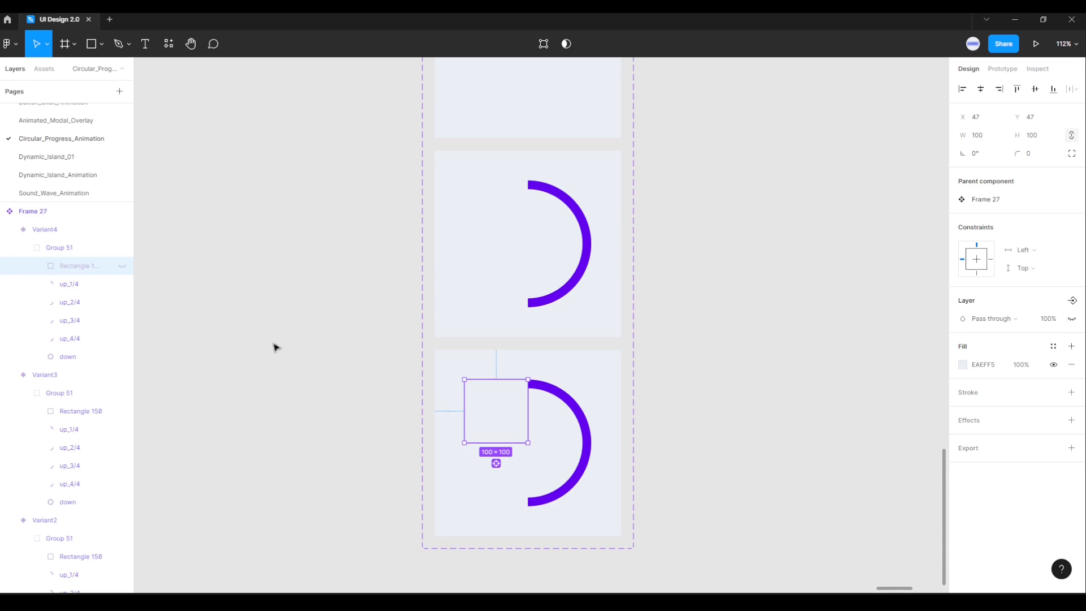
click(364, 422)
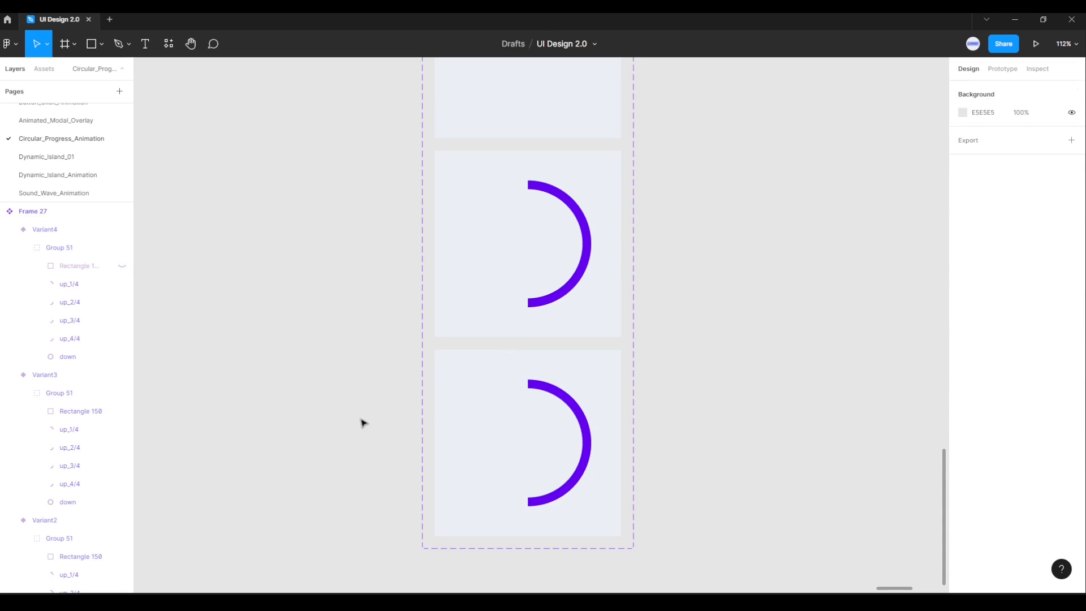
- Rotate the up_3/4 and up_4/4 arcs in the fourth variant to 180°, into the lower-left quarter of the ring
click(572, 415)
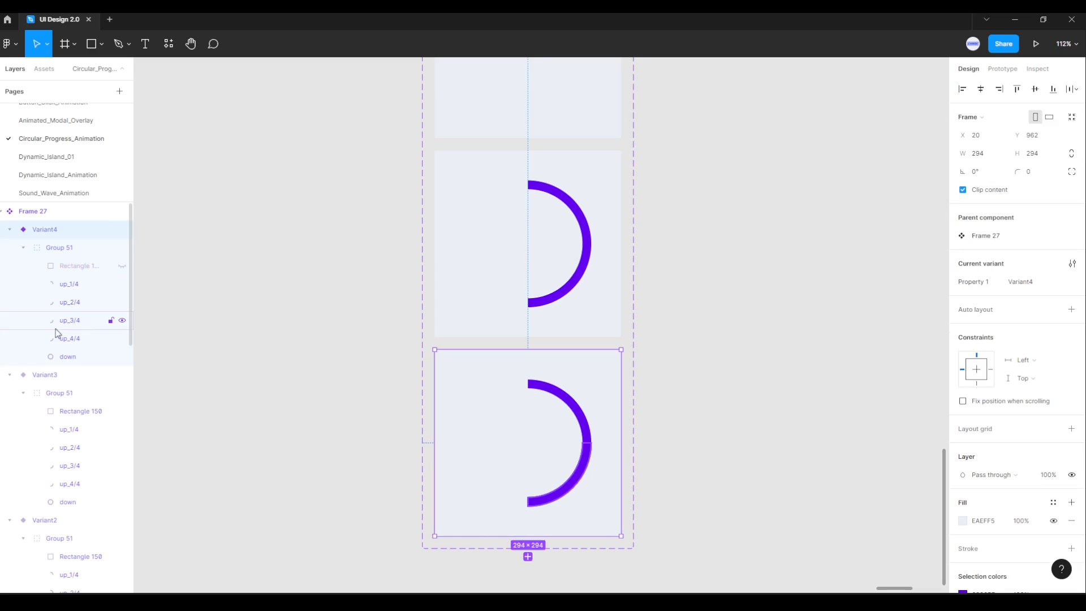
click(74, 323)
click(77, 336)
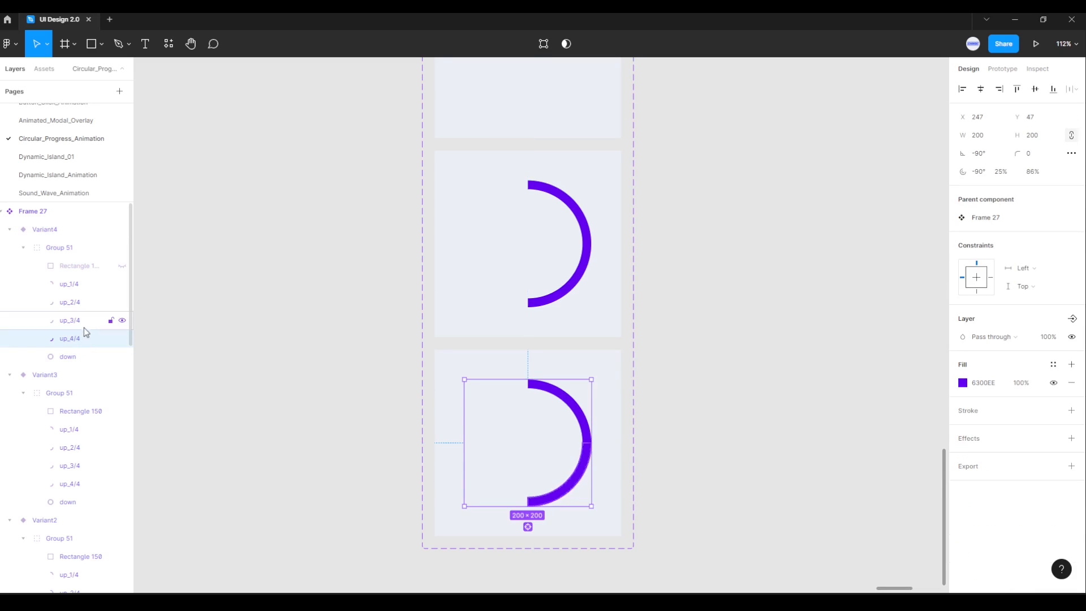
shift+click(84, 323)
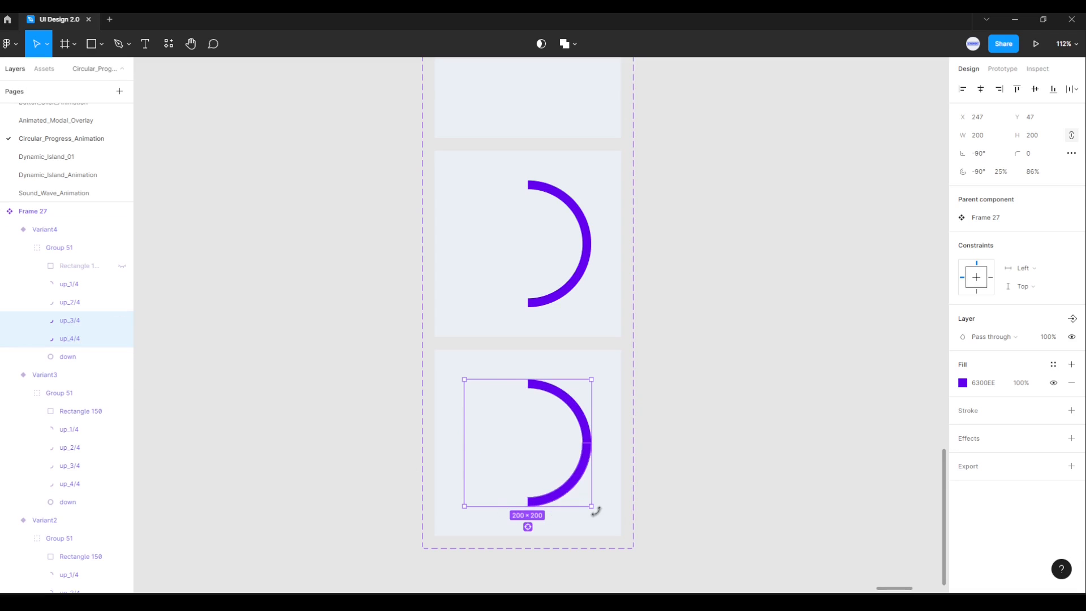
drag(596, 511, 446, 539)
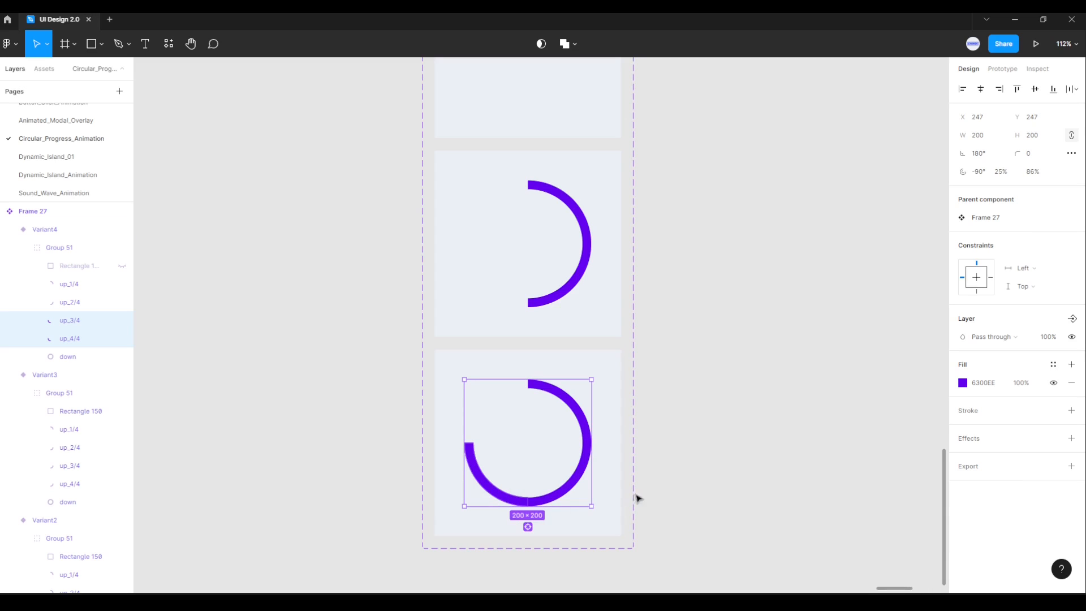
click(664, 505)
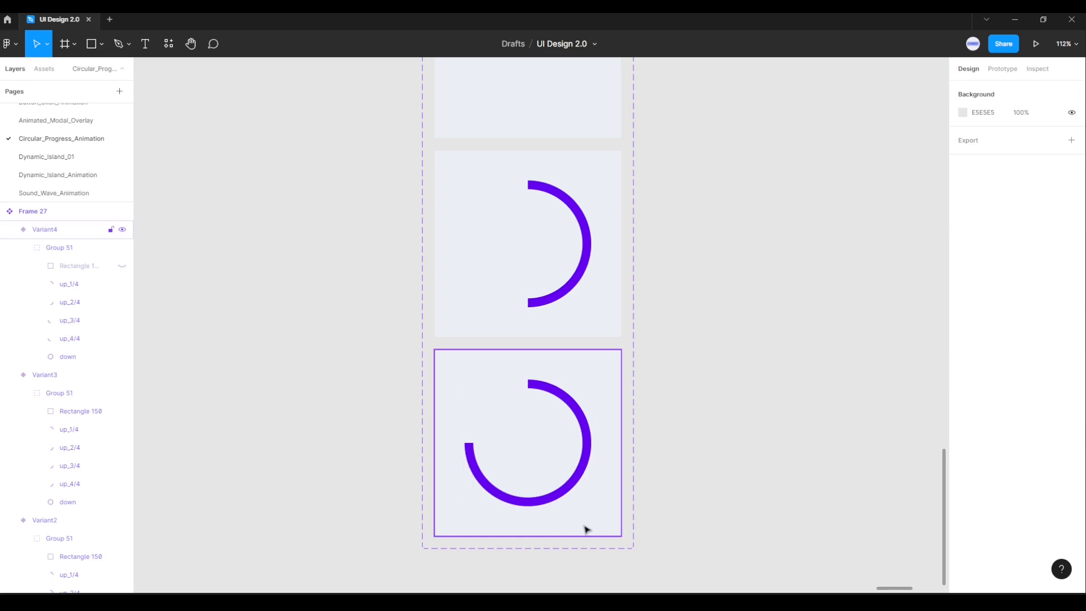
- Add a fifth variant based on the fourth one, beneath it in the component set
click(536, 501)
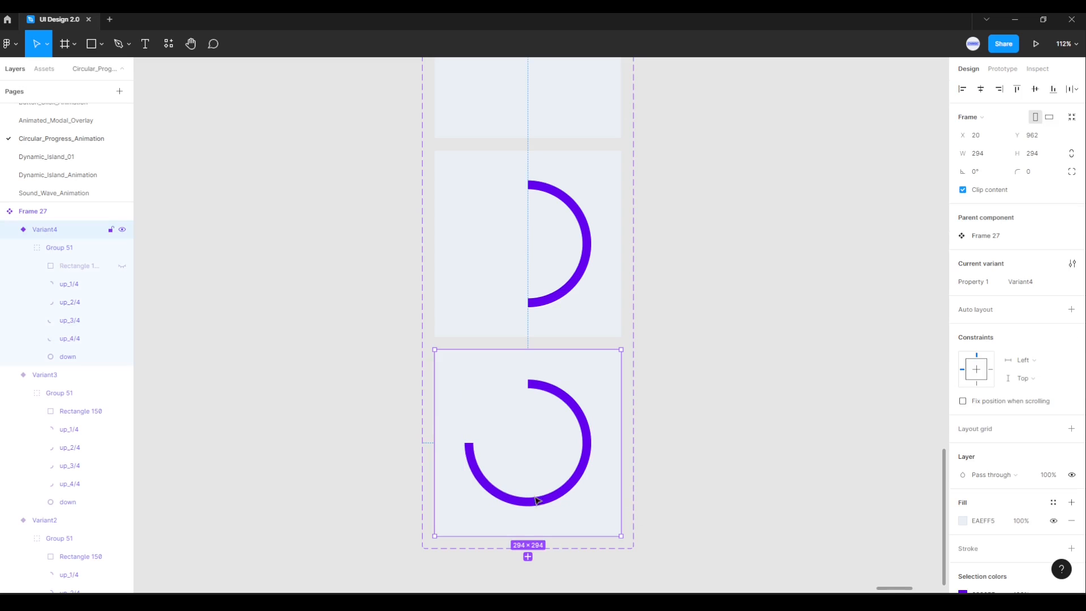
click(528, 556)
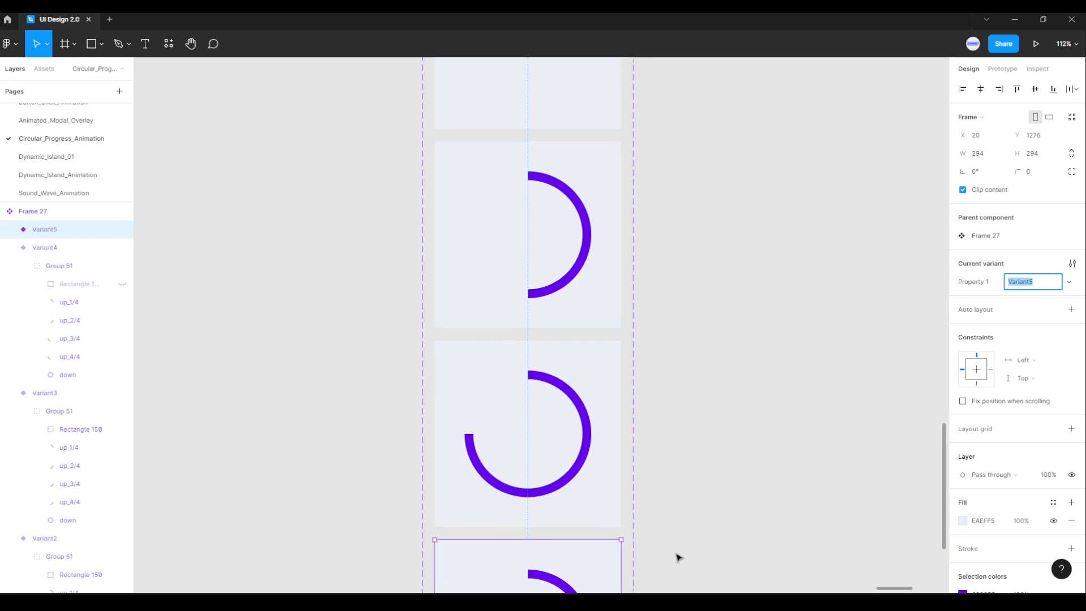
scroll(681, 561, down, 3)
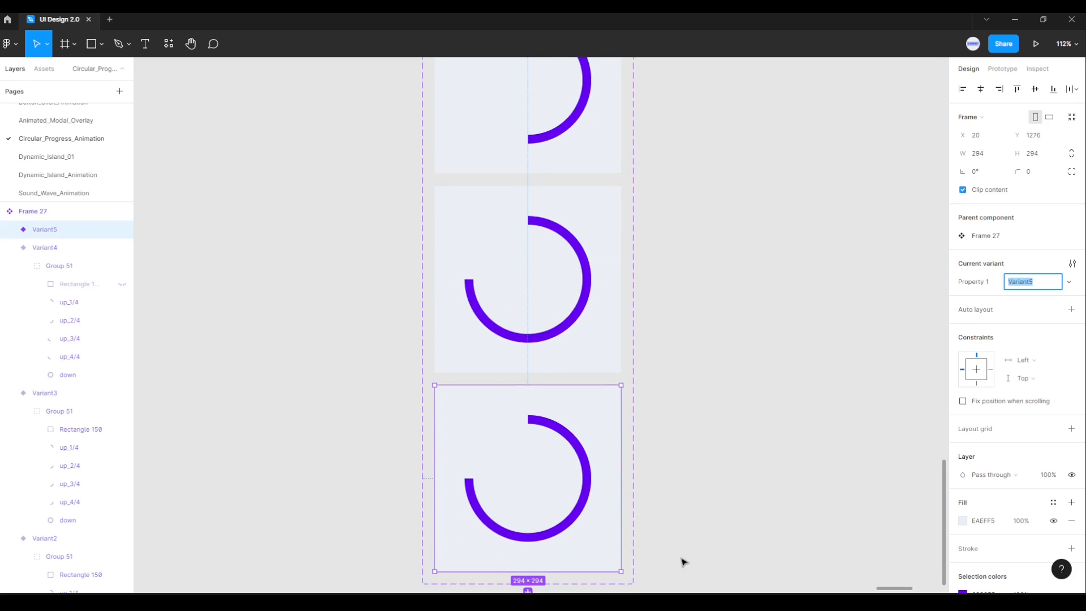
- Rotate only the up_4/4 arc in the fifth variant to 90°, closing the upper-left quarter of the ring
click(588, 474)
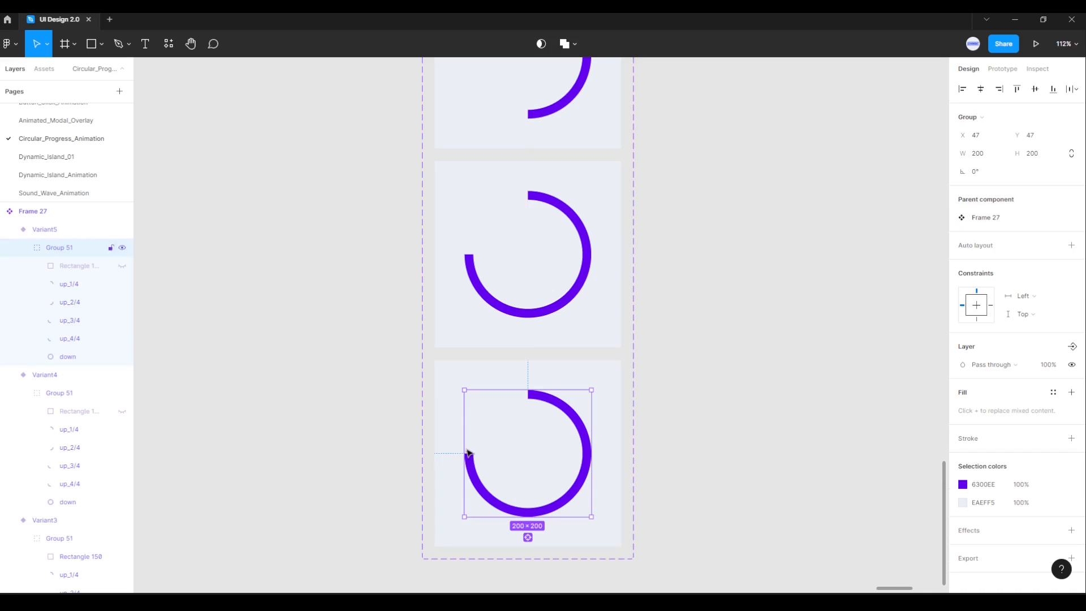
click(93, 322)
click(87, 331)
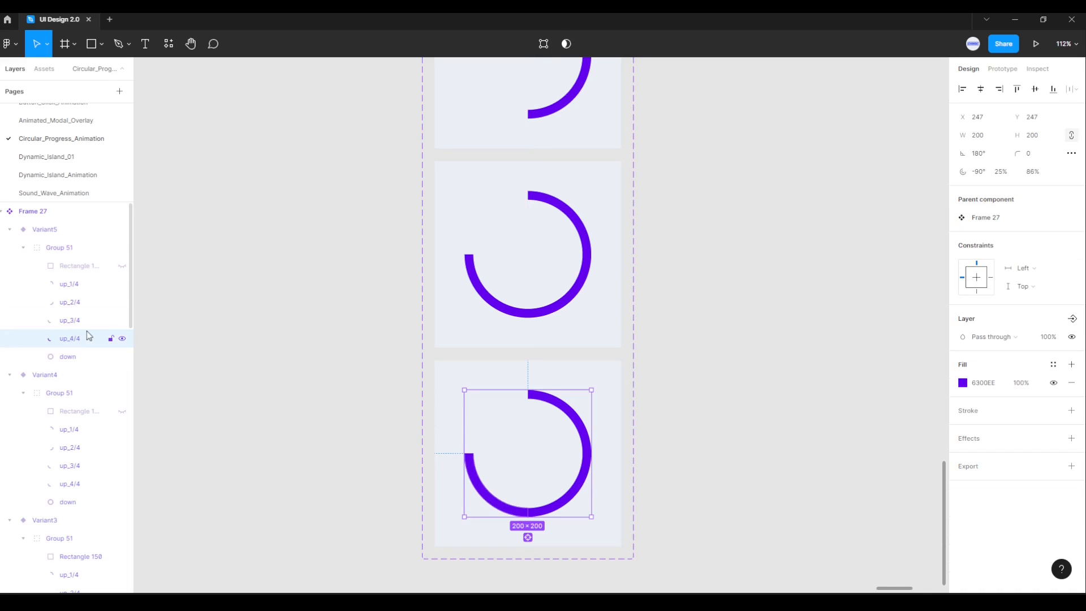
click(85, 326)
click(83, 335)
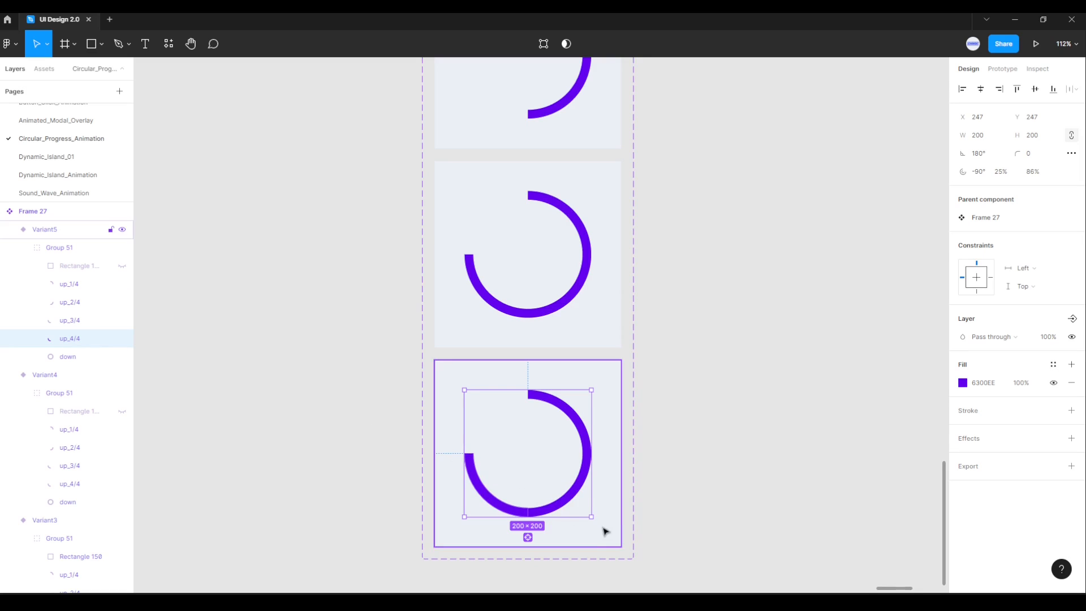
drag(590, 531, 457, 536)
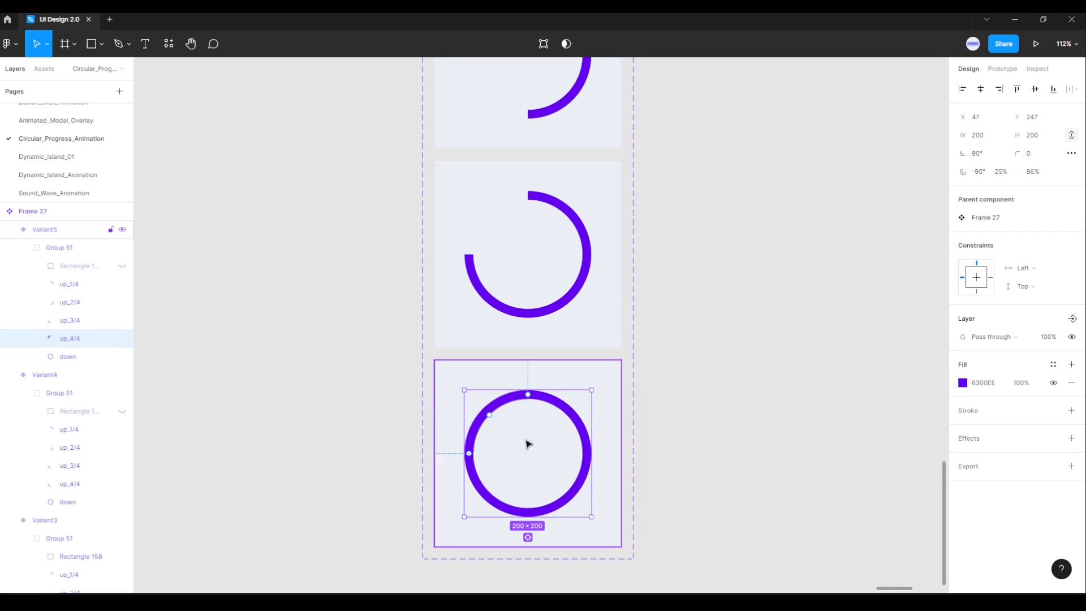
click(678, 505)
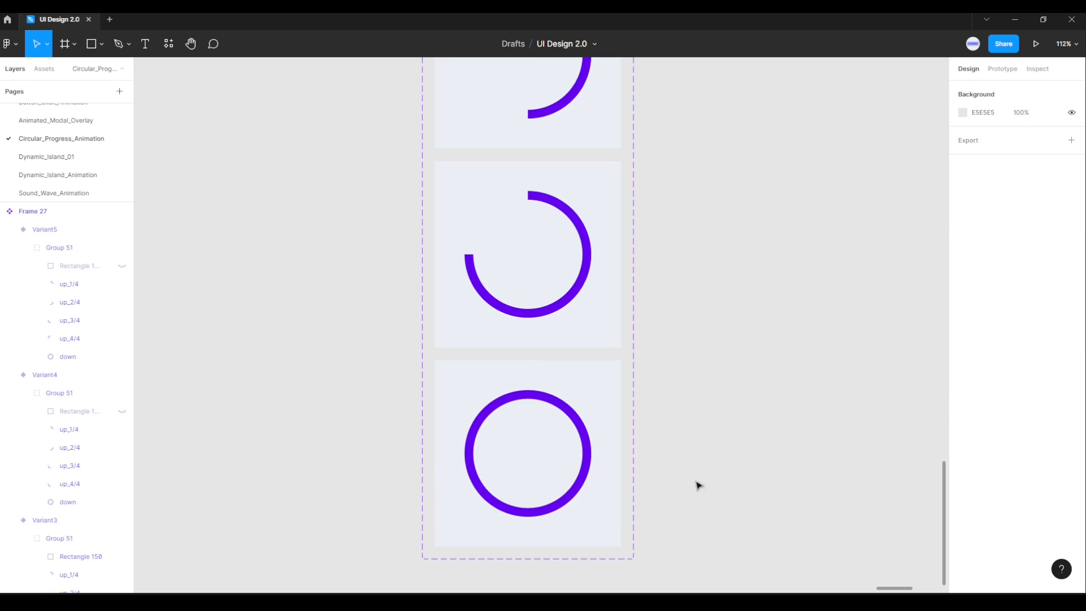
- Add a prototype interaction that changes the empty Default variant to Variant2
scroll(726, 424, down, 5)
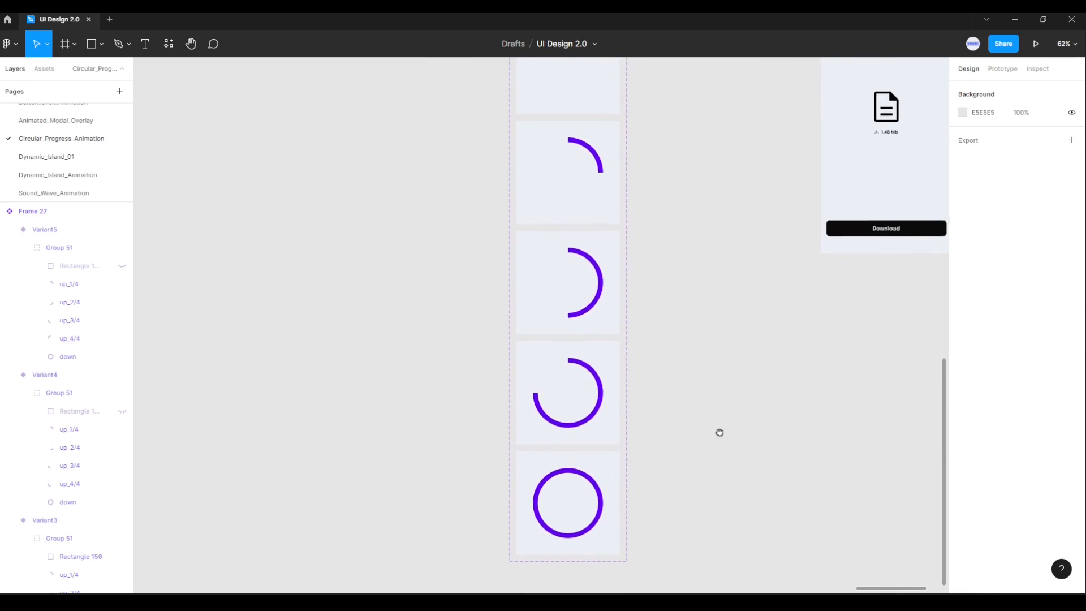
scroll(721, 436, down, 2)
scroll(676, 436, right, 2)
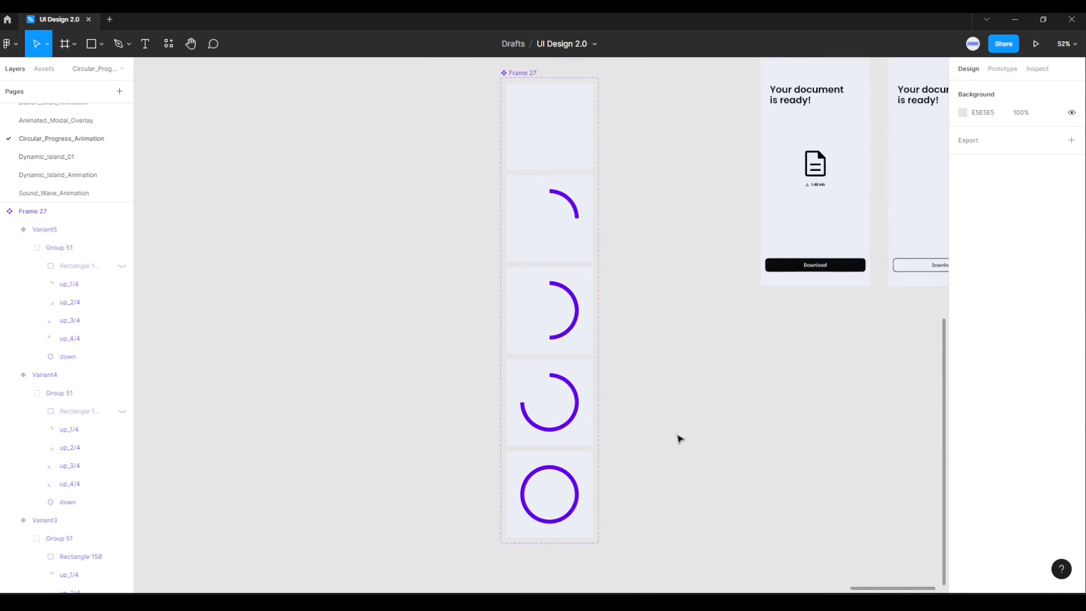
scroll(676, 427, up, 2)
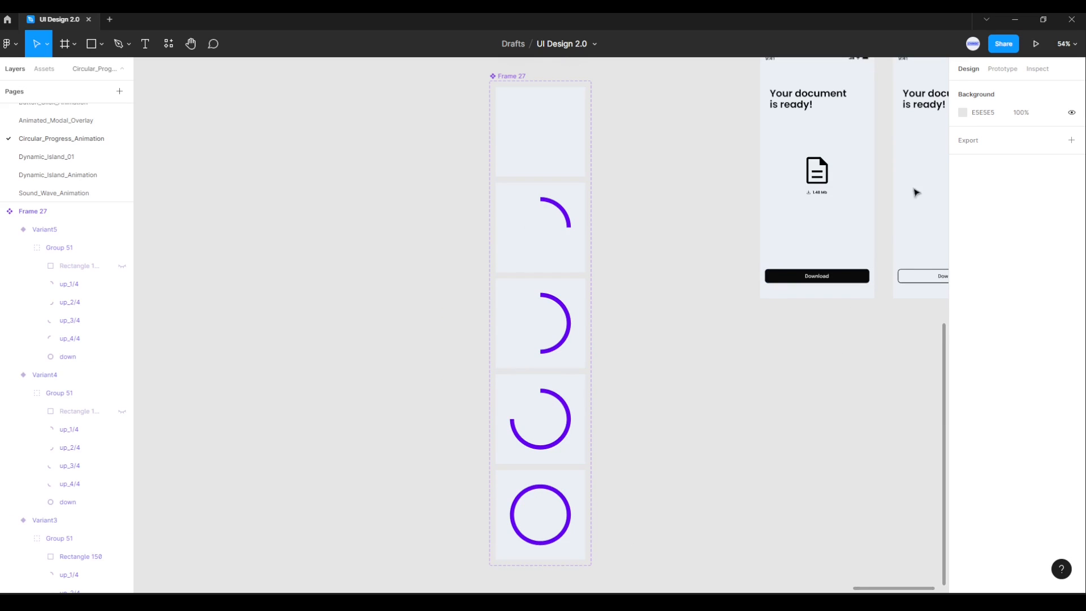
click(1003, 69)
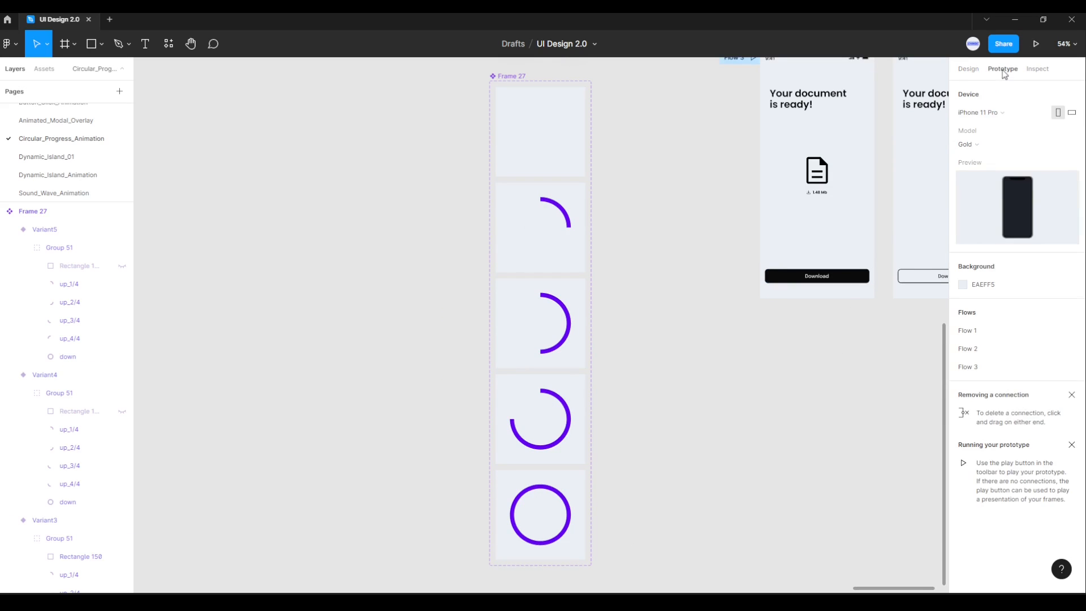
click(572, 134)
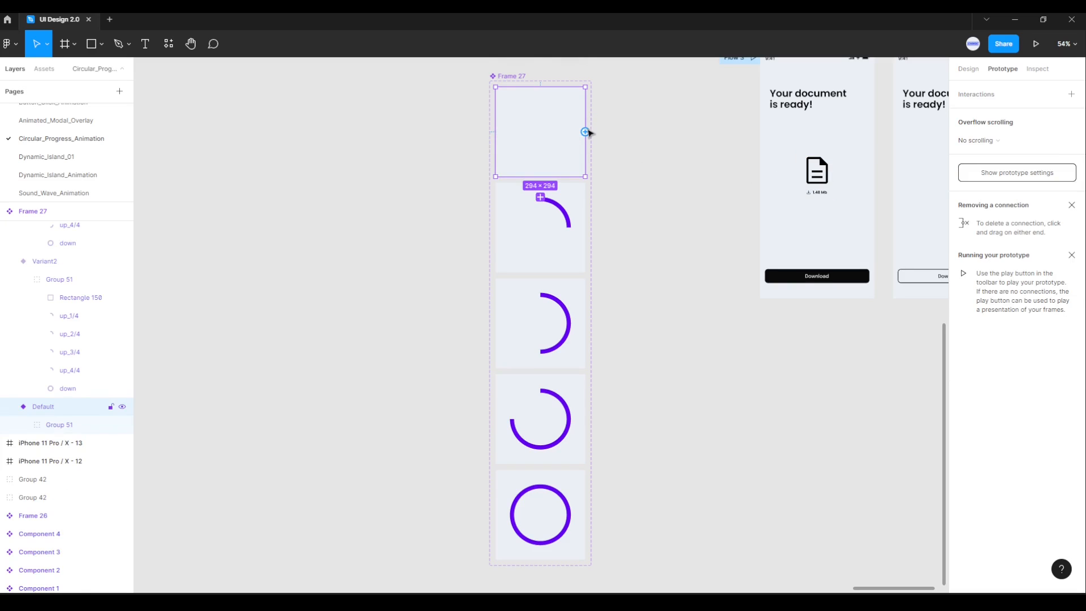
drag(585, 132, 577, 254)
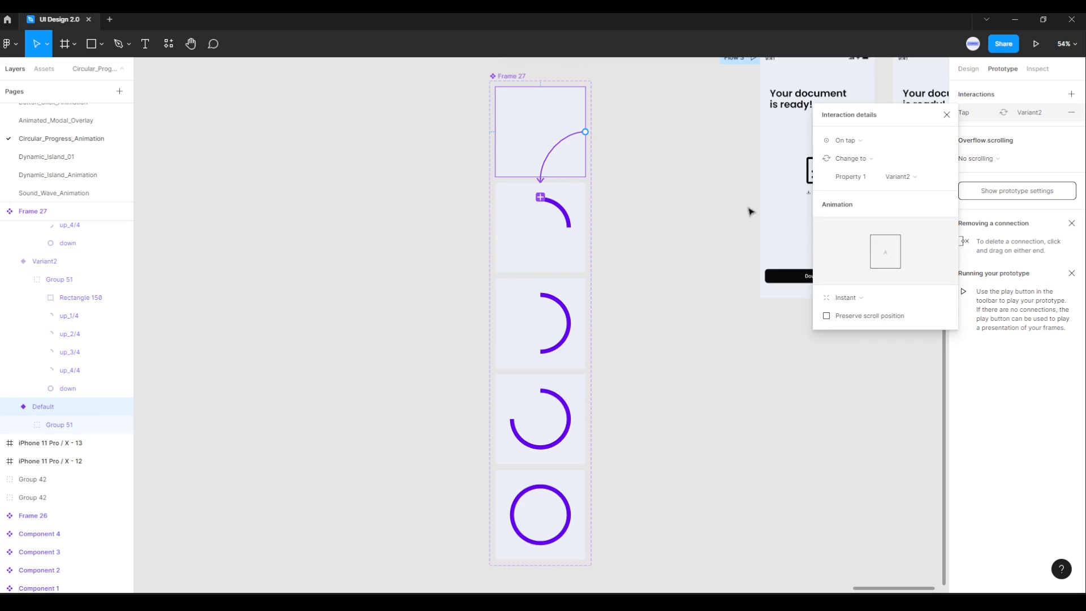
- Set the trigger of the Default-to-Variant2 interaction to After delay with a 1 ms delay
click(849, 143)
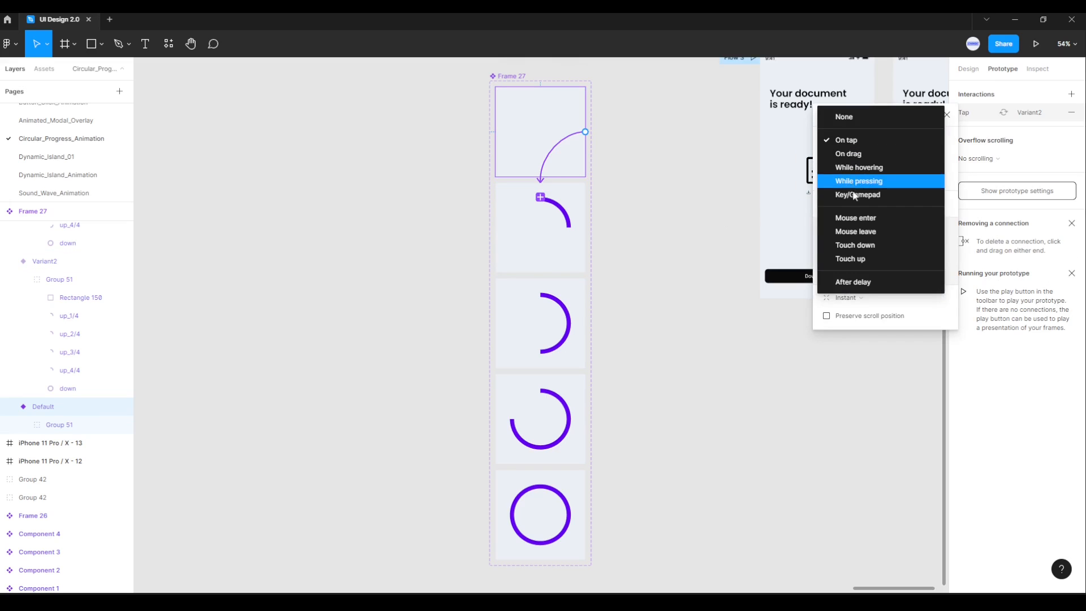
click(850, 282)
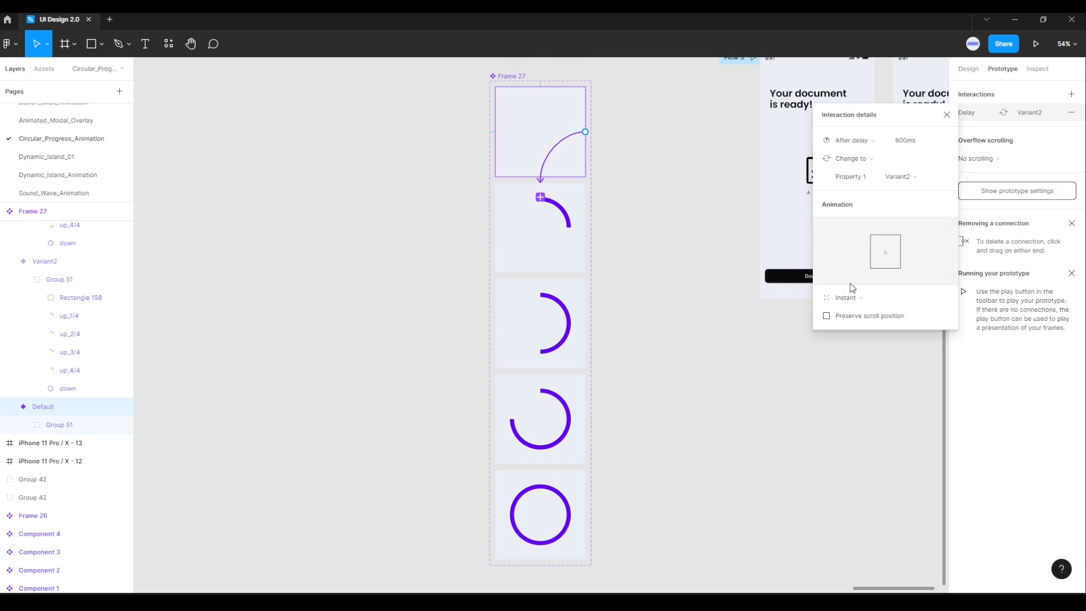
click(925, 148)
text(1)
key(Return)
- Set the Default-to-Variant2 animation to Smart animate with Linear easing and a duration of 1000 ms
click(856, 300)
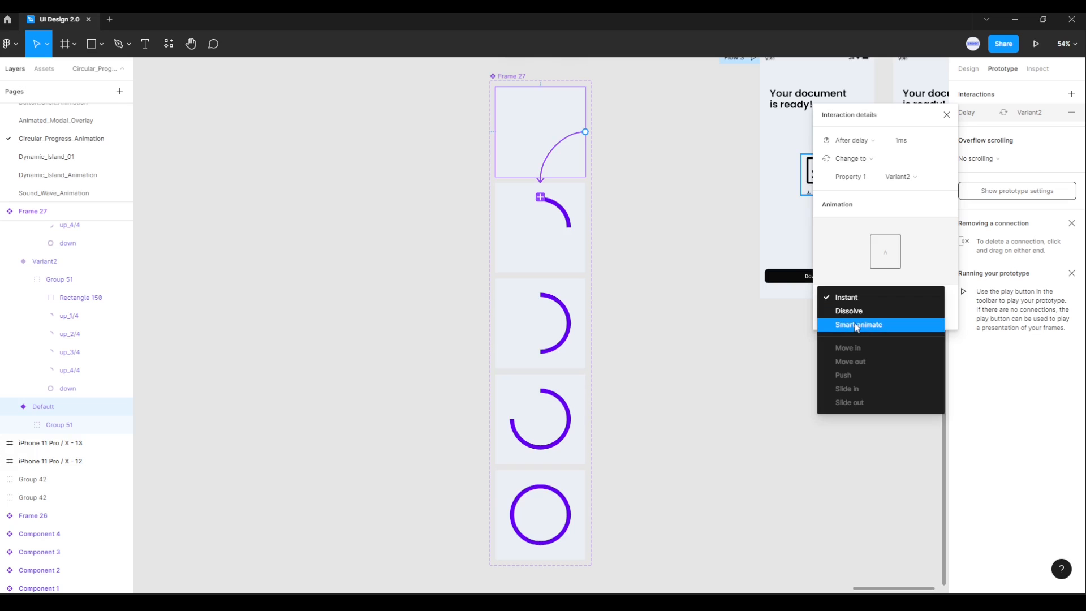
click(857, 326)
click(874, 320)
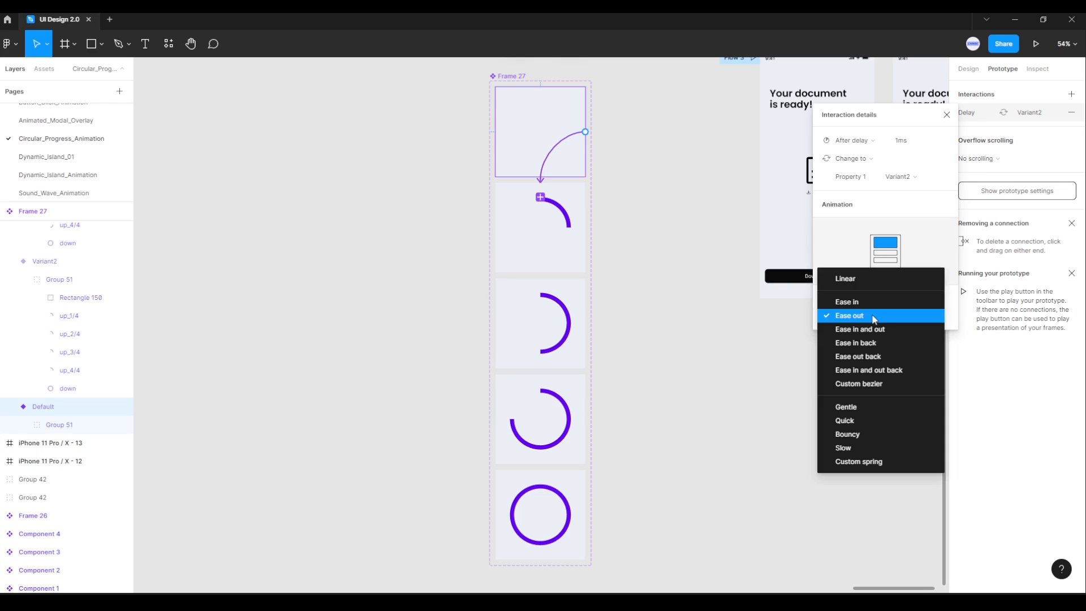
click(846, 283)
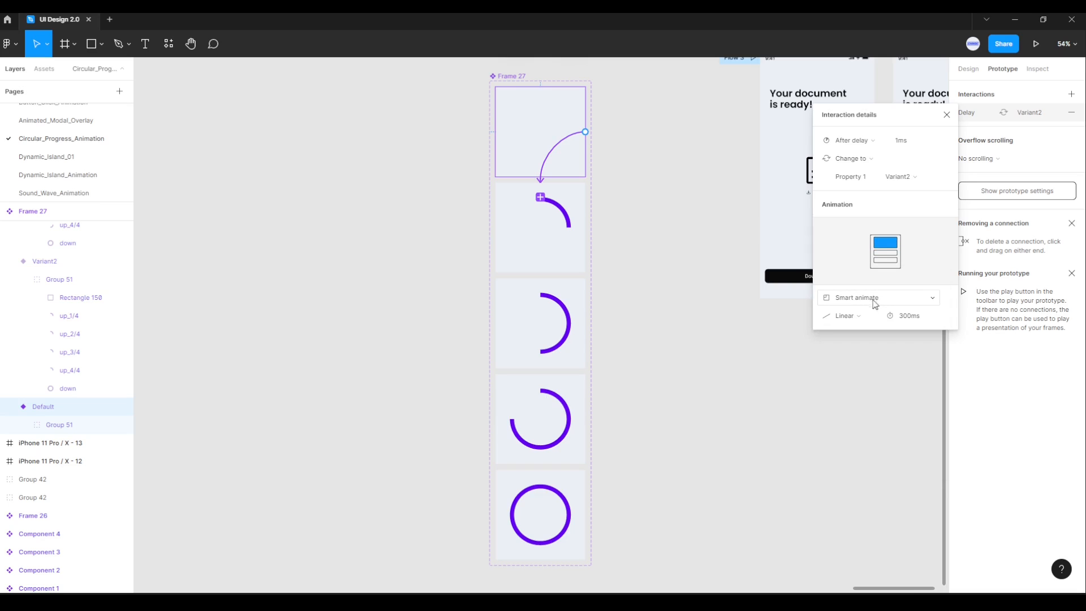
click(926, 321)
text(1000)
key(Return)
click(855, 378)
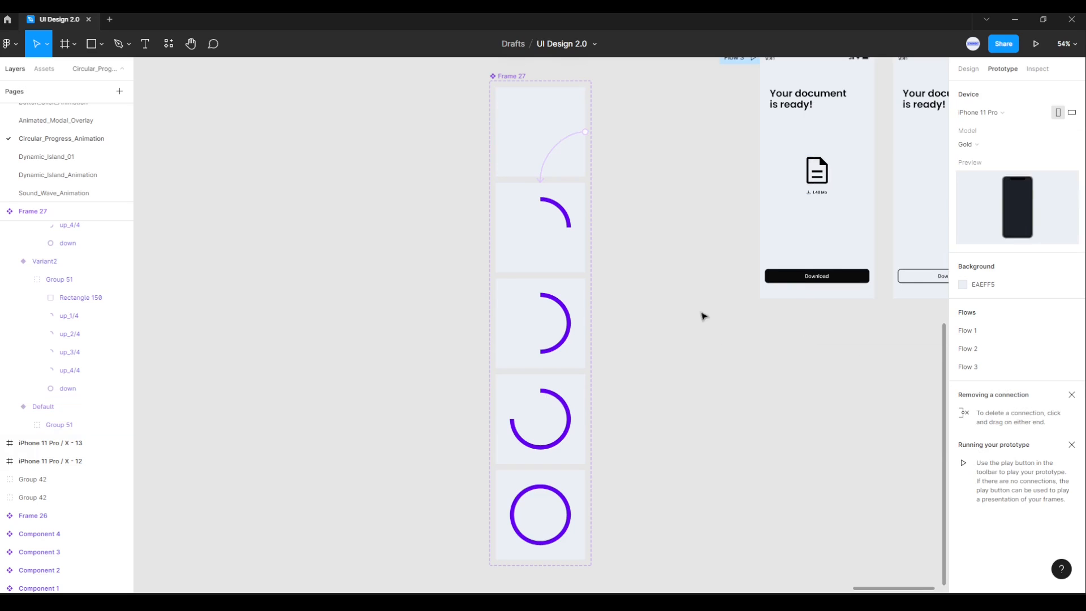
- Link Variant2 to Variant3 with a prototype interaction triggered After delay of 1 ms
click(558, 251)
drag(585, 229, 574, 310)
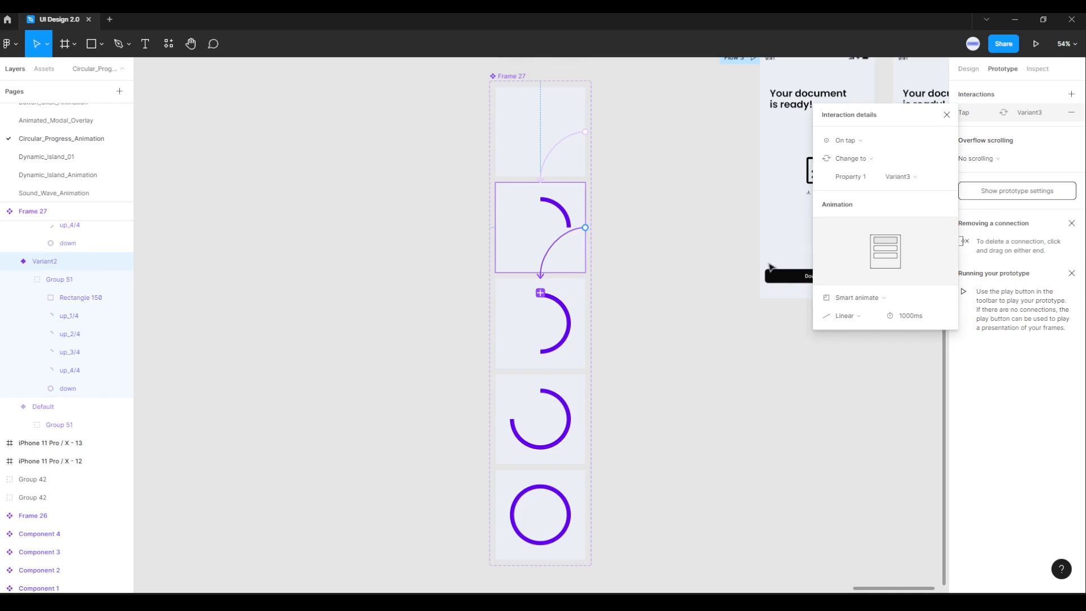
click(858, 142)
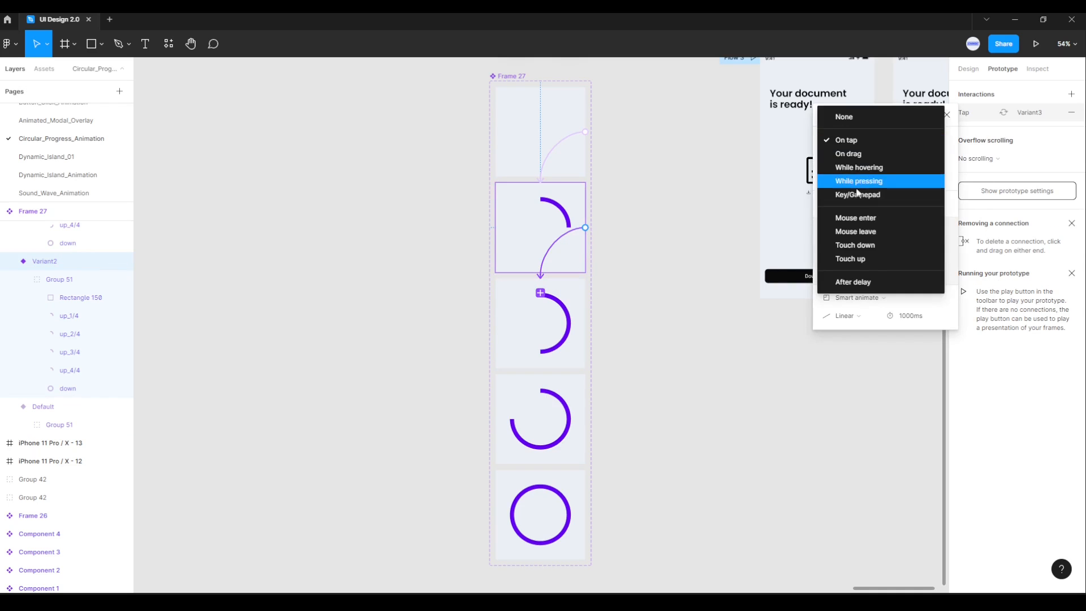
click(866, 283)
click(927, 142)
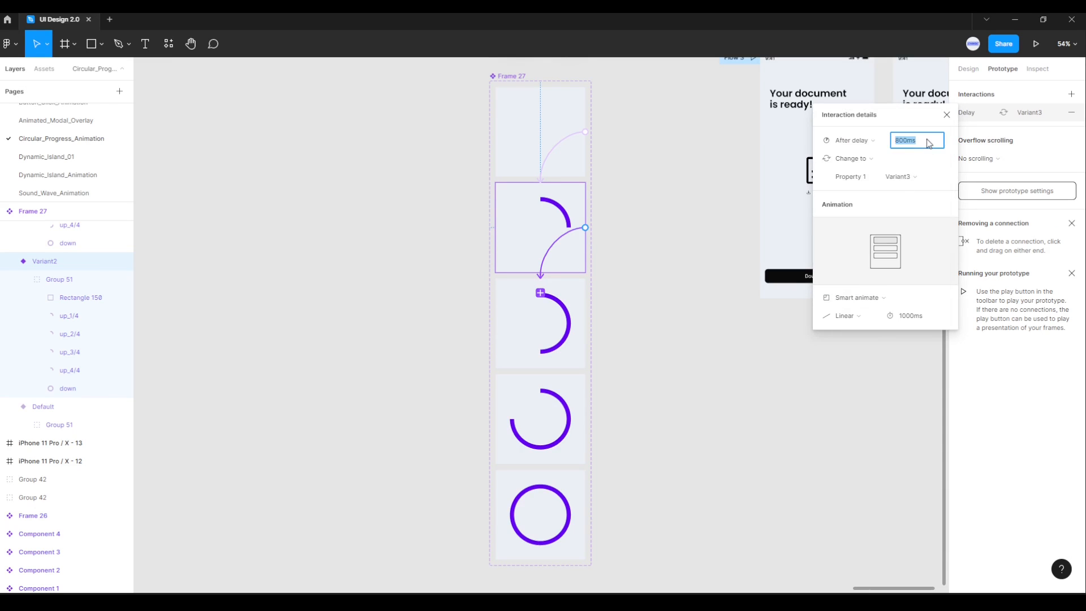
text(1)
key(Return)
click(817, 367)
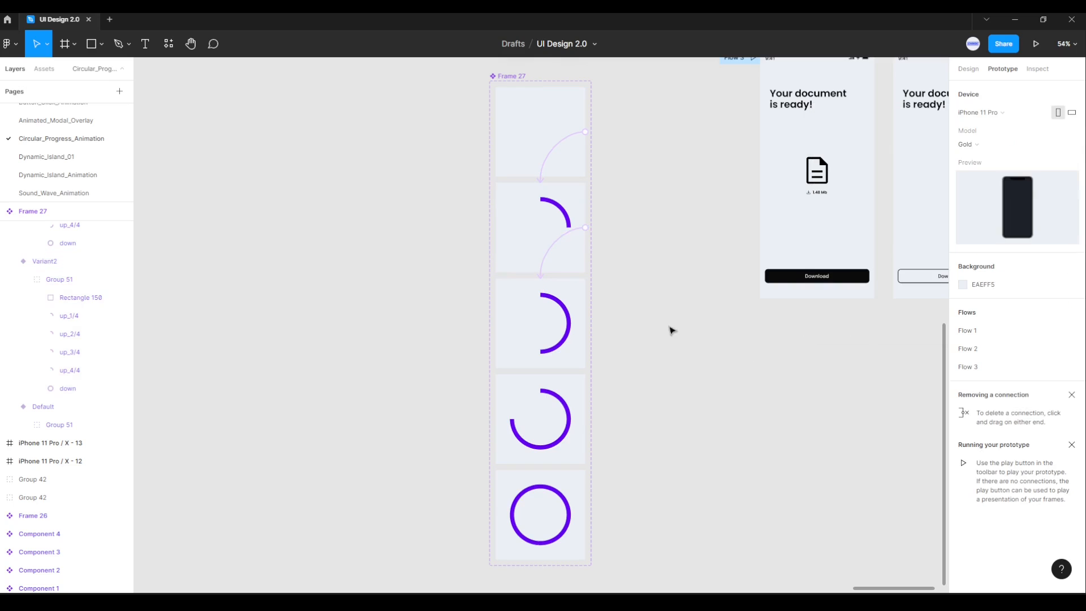
- Link Variant3 to Variant4 with a prototype interaction triggered After delay of 1 ms
click(578, 291)
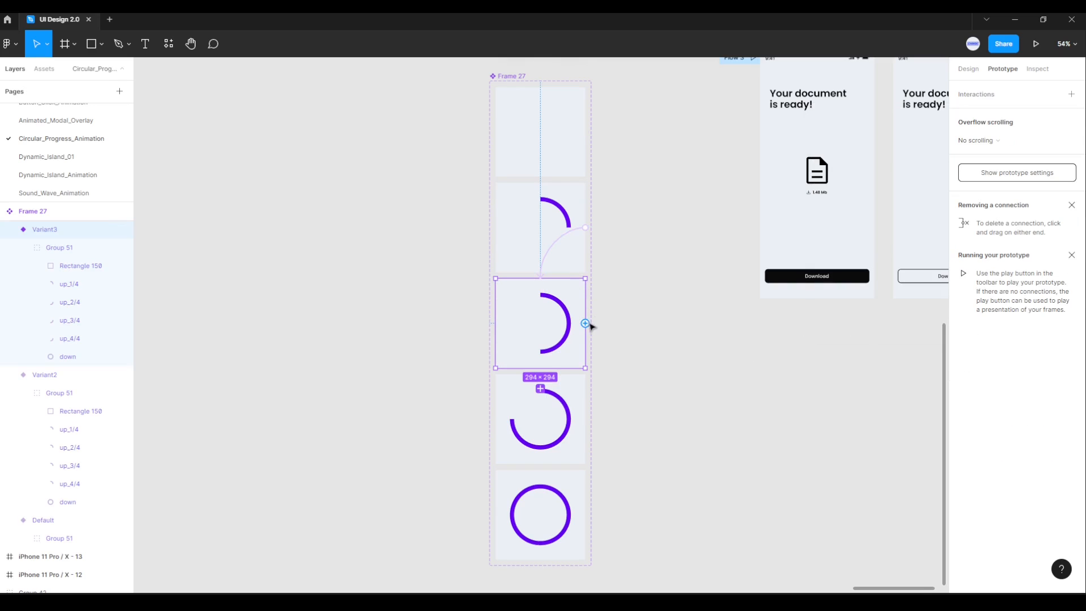
drag(585, 323, 578, 417)
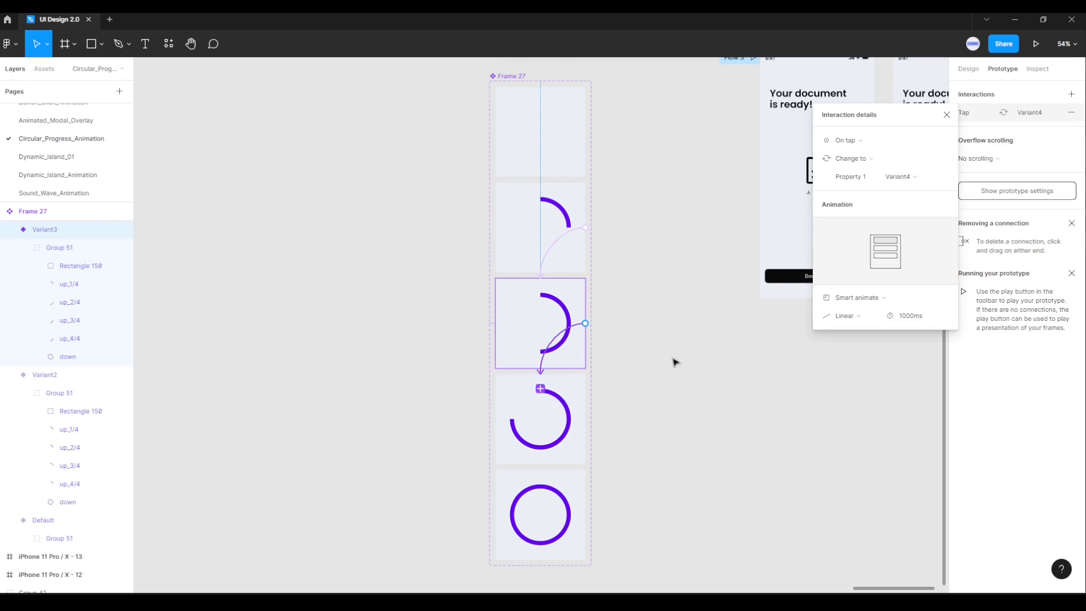
click(846, 140)
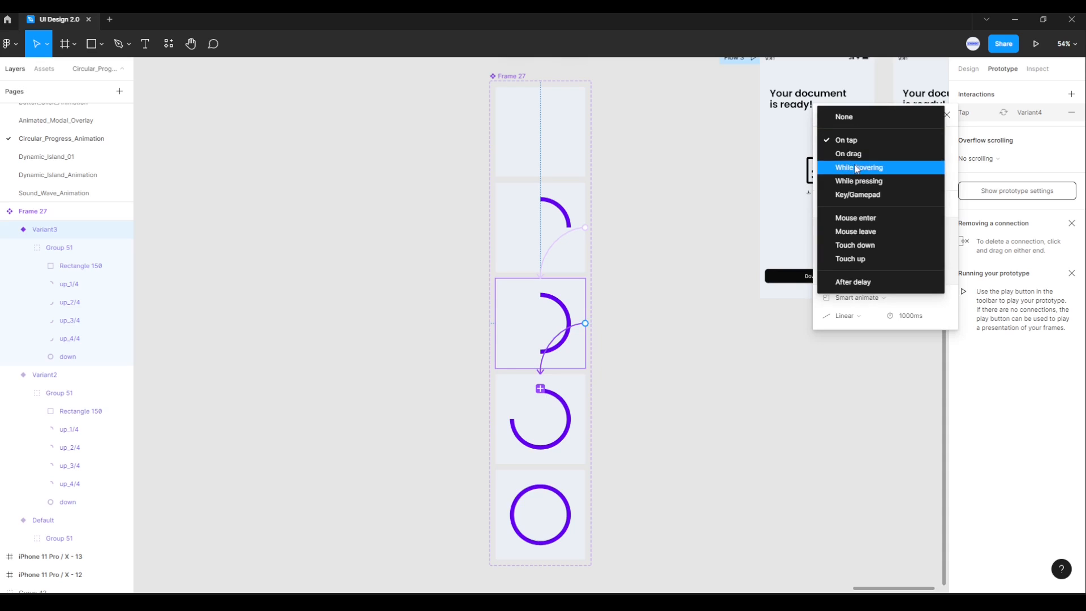
click(861, 286)
click(928, 141)
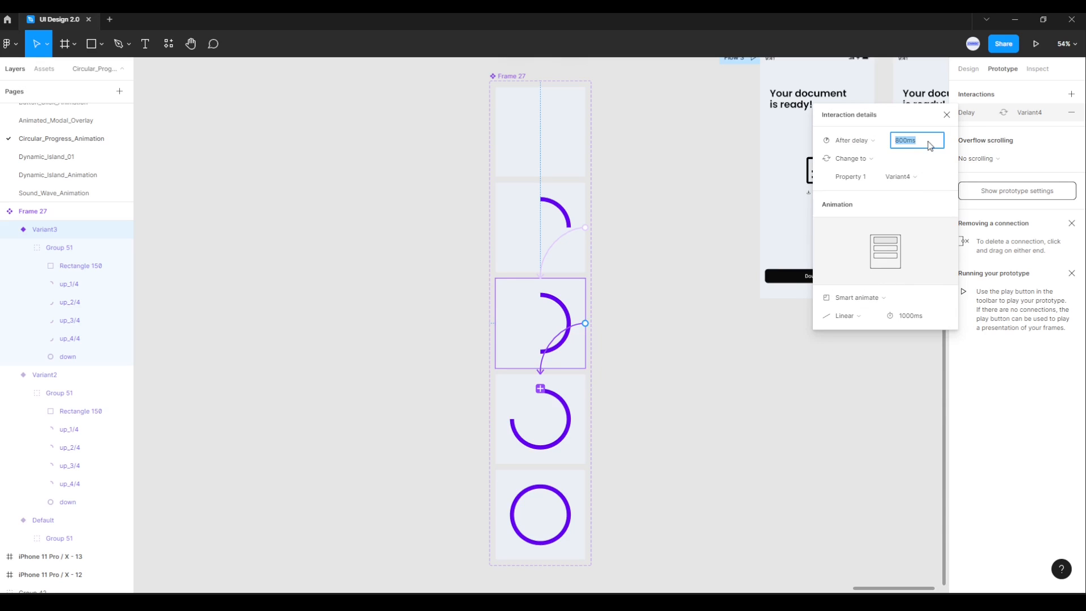
text(1)
key(Return)
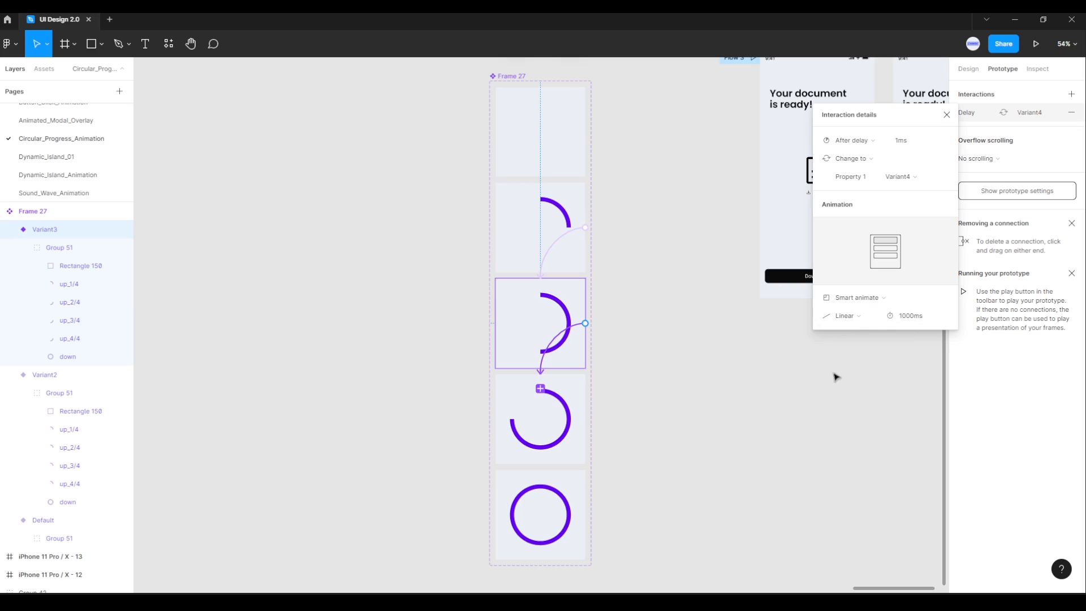
click(818, 393)
- Link Variant4 to Variant5 with a prototype interaction triggered After delay of 1 ms
click(576, 384)
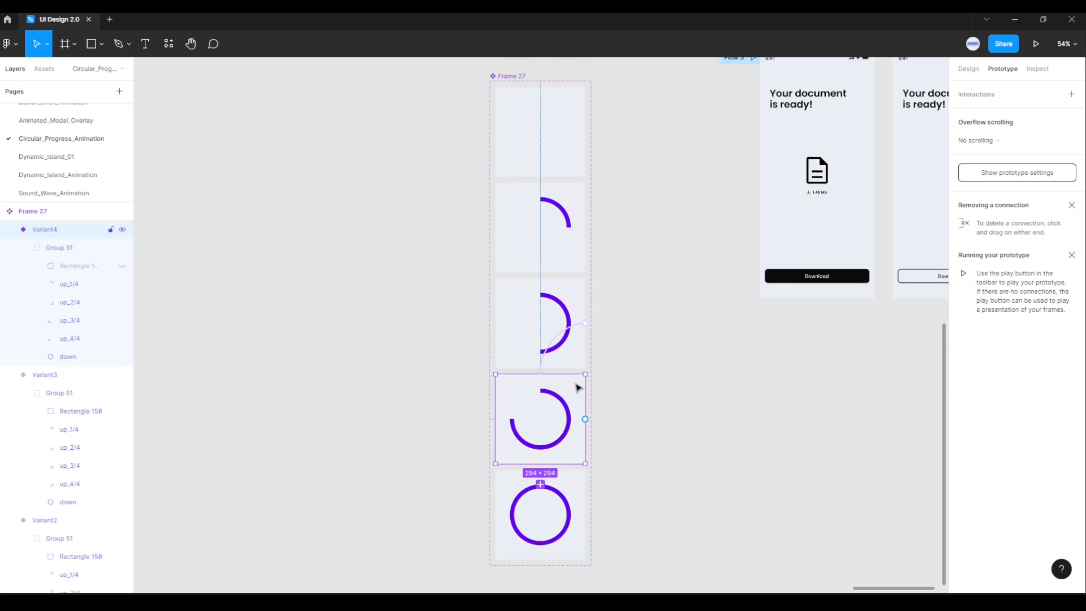
drag(586, 419, 588, 489)
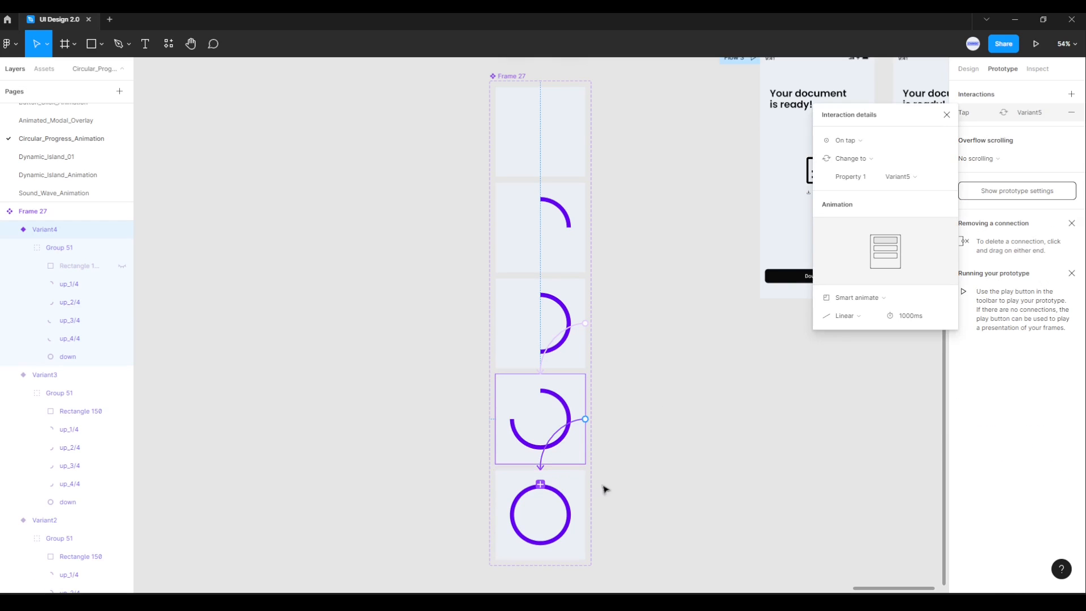
click(845, 143)
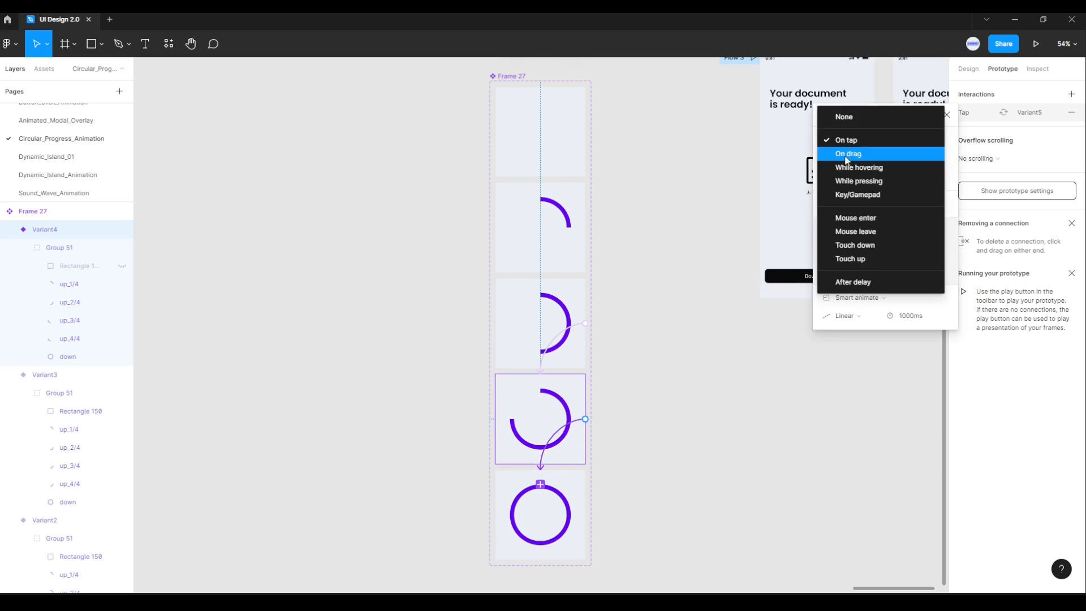
click(863, 282)
click(934, 146)
text(1)
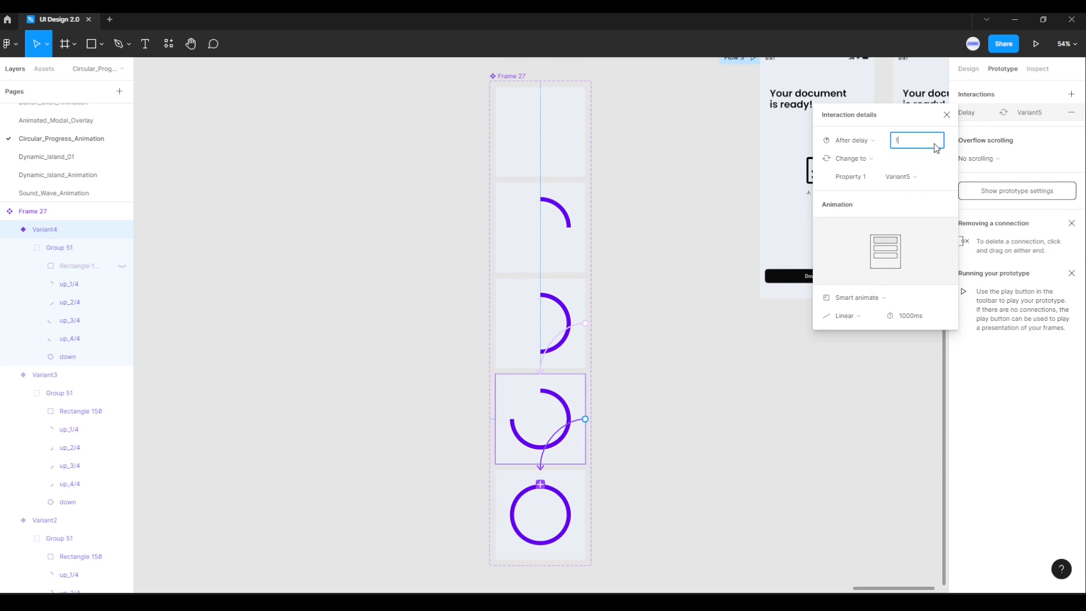
key(Return)
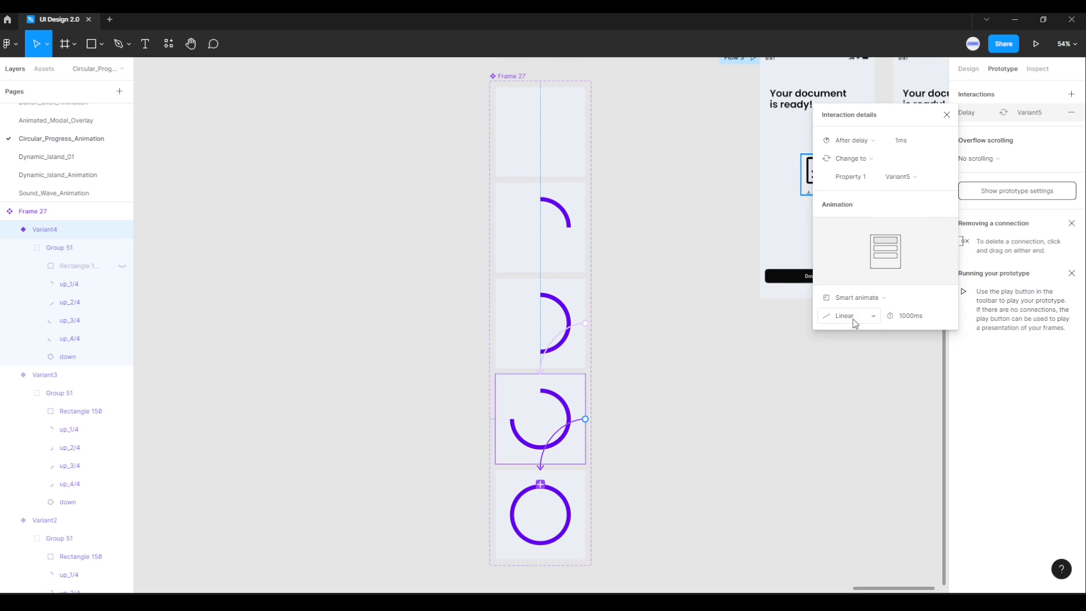
click(852, 384)
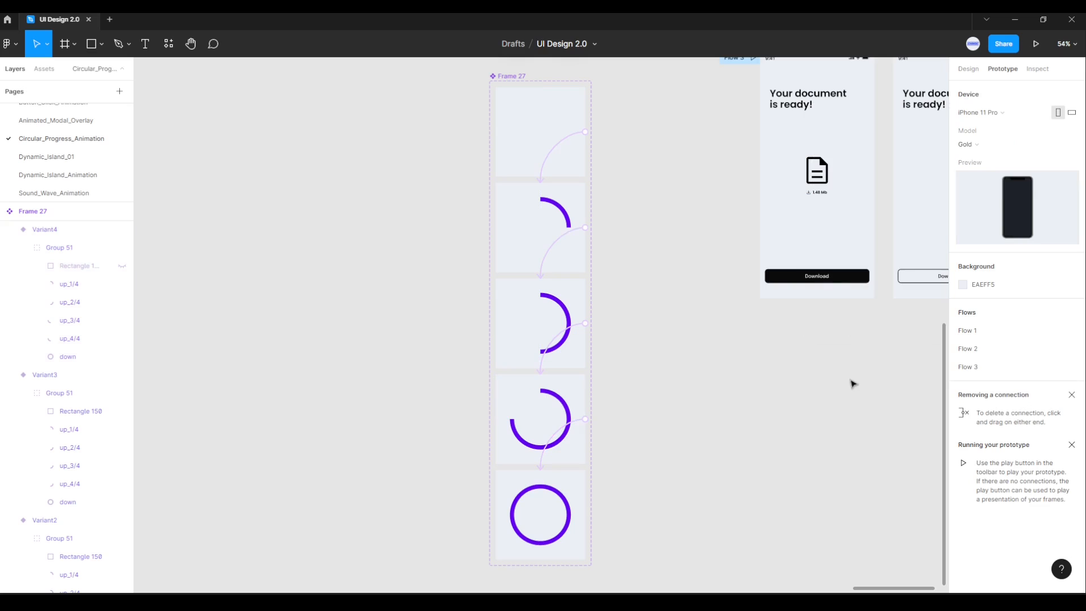
- Paste a copy of the Default variant into the iPhone 11 Pro / X - 13 frame, centred horizontally at about Y 259
click(968, 69)
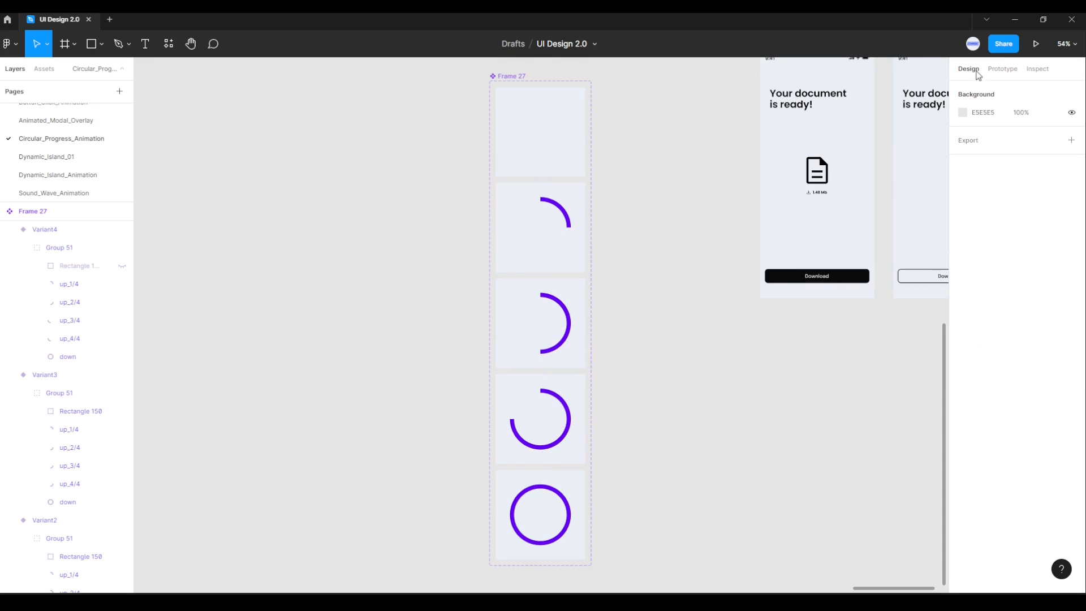
click(547, 149)
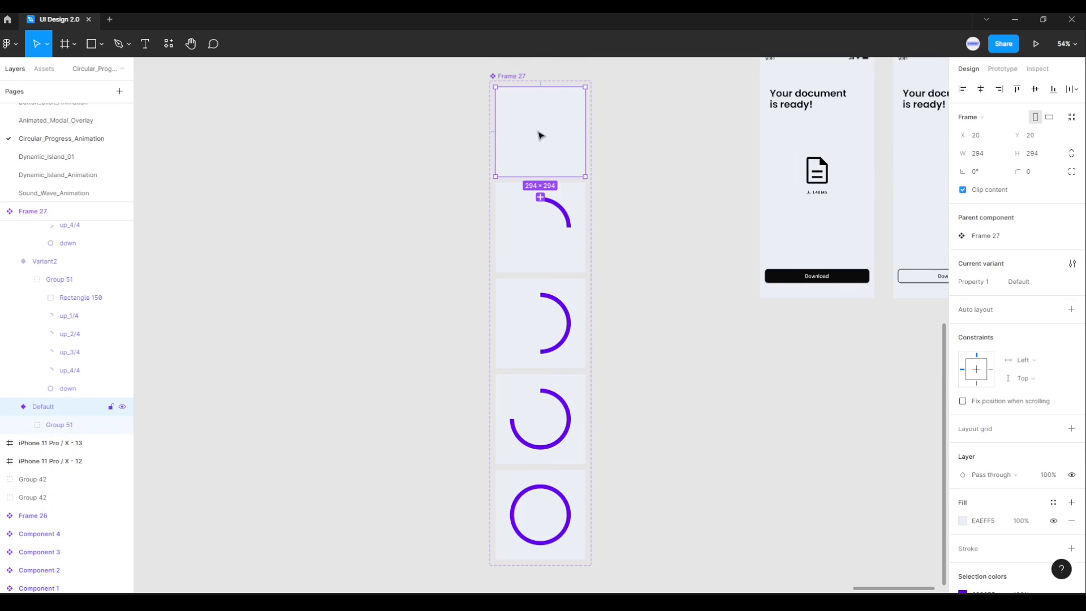
right_click(541, 137)
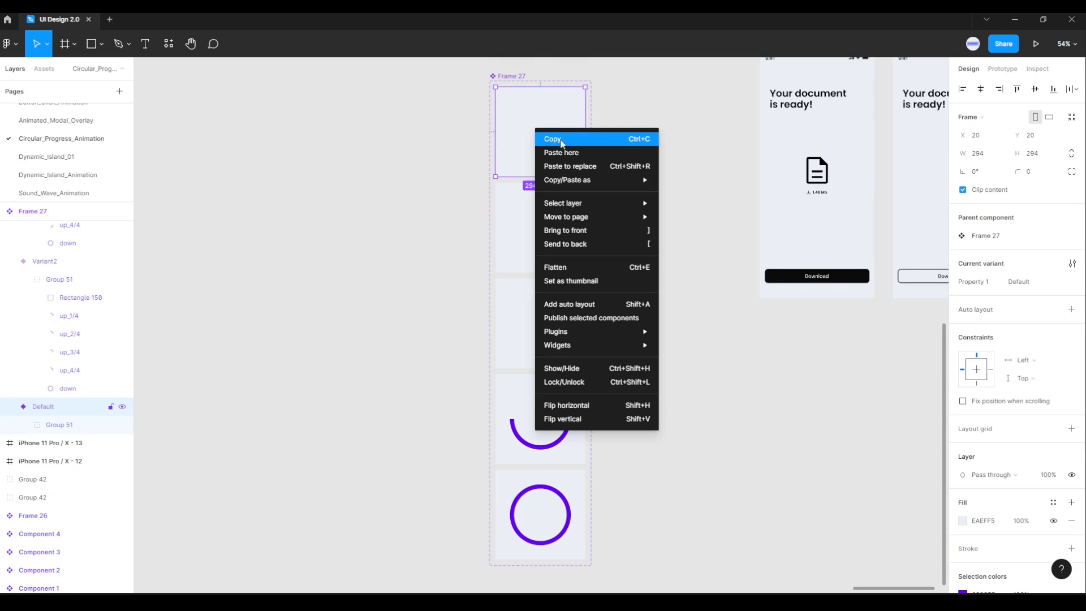
click(558, 142)
drag(667, 175, 539, 271)
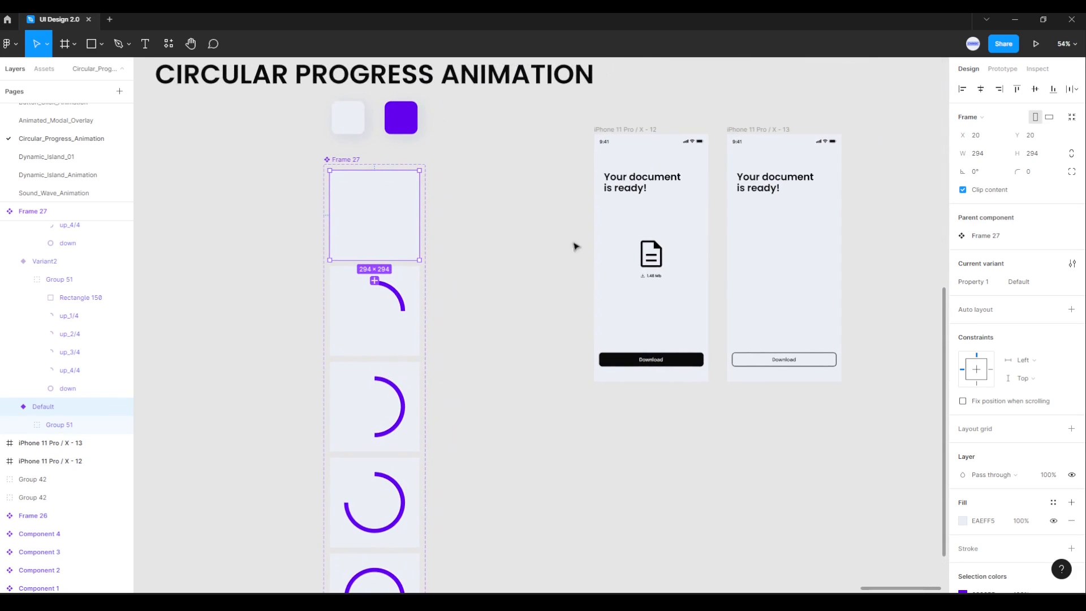
click(746, 129)
click(788, 250)
right_click(788, 252)
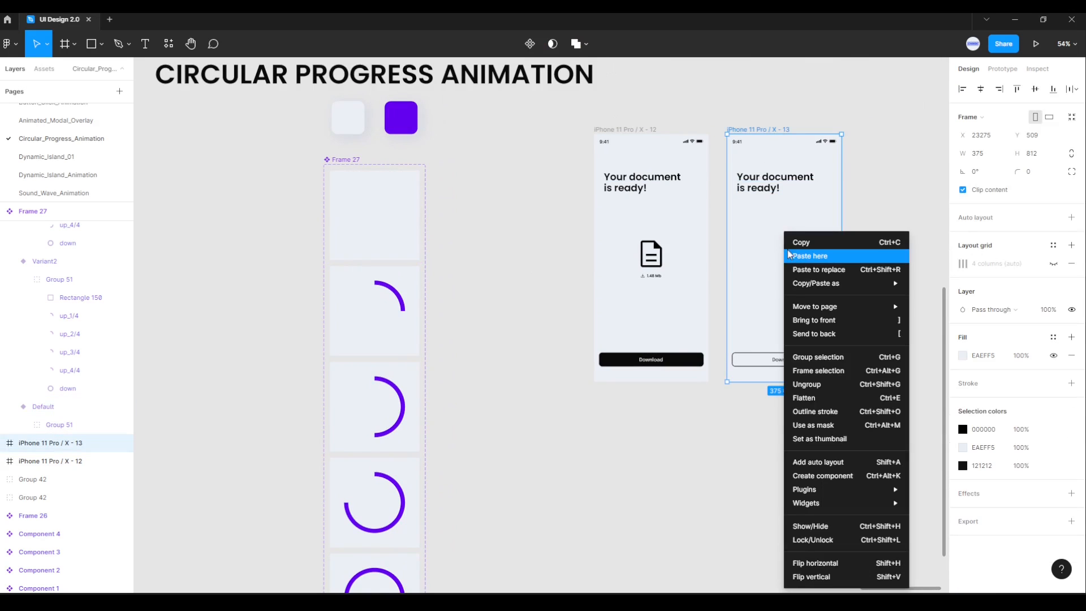
click(812, 257)
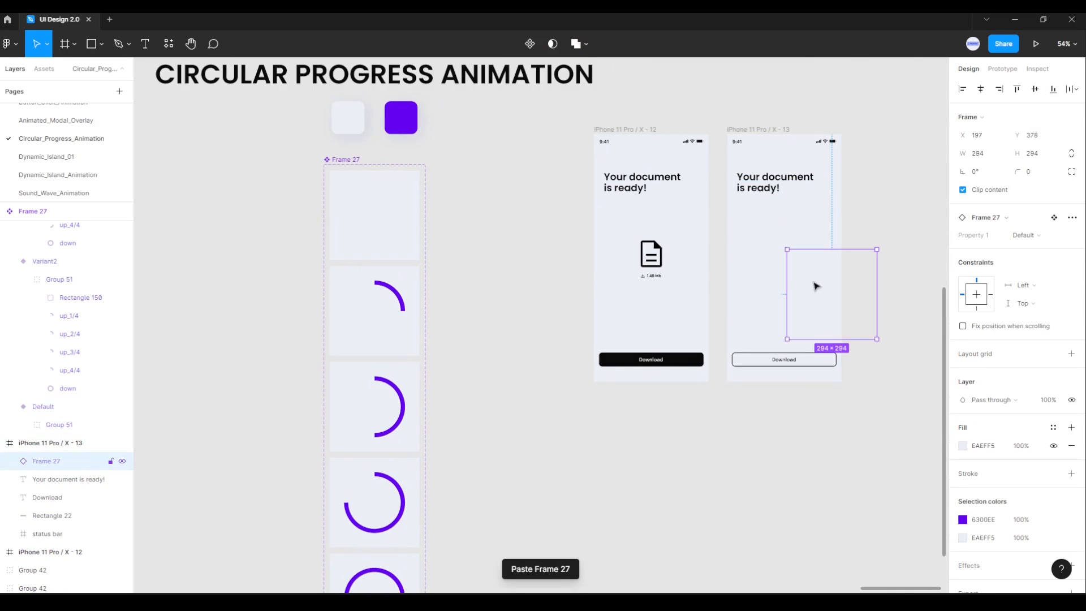
drag(816, 285, 778, 258)
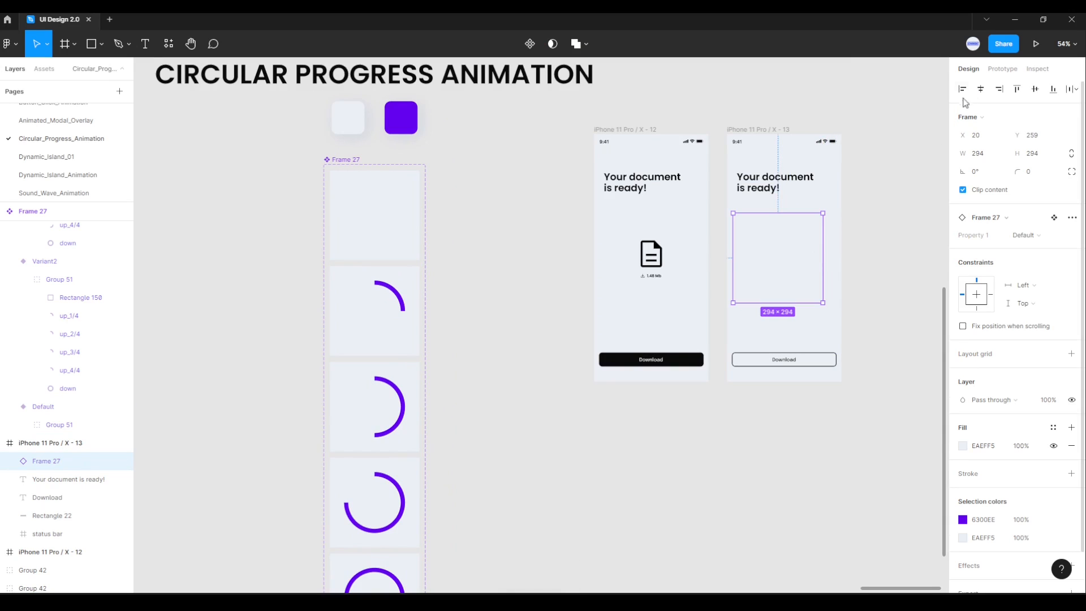
click(981, 91)
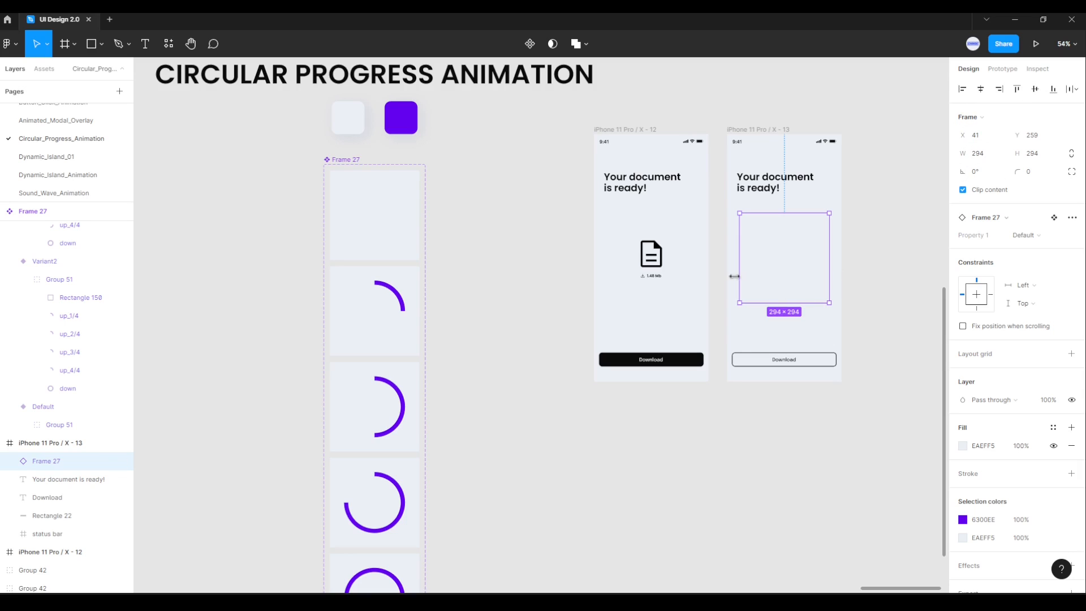
- Copy the document icon group from the iPhone 11 Pro / X - 12 frame into iPhone 11 Pro / X - 13, above the progress ring
click(658, 263)
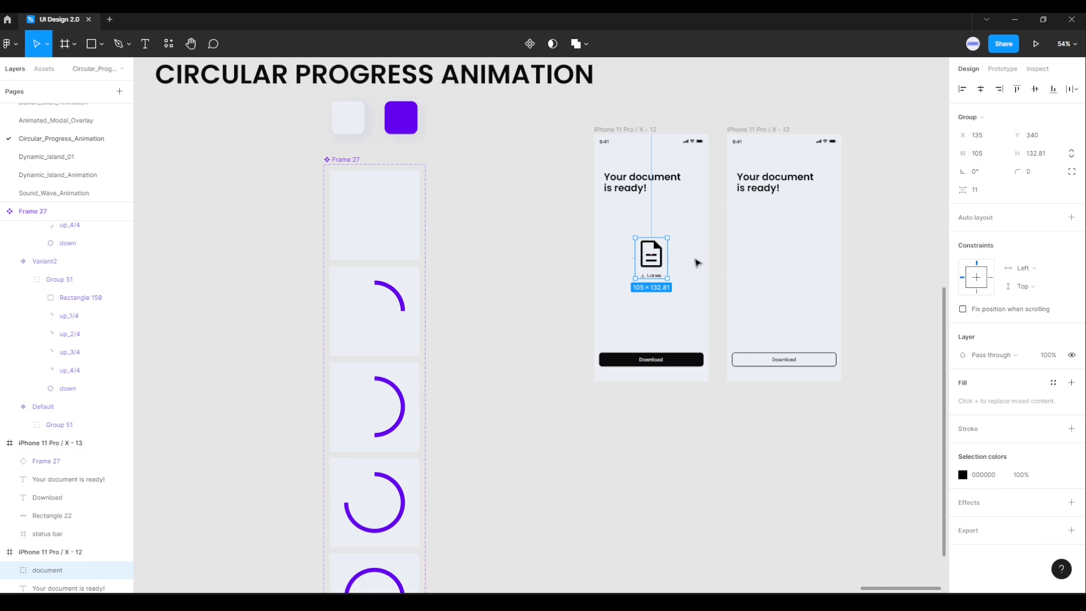
click(755, 131)
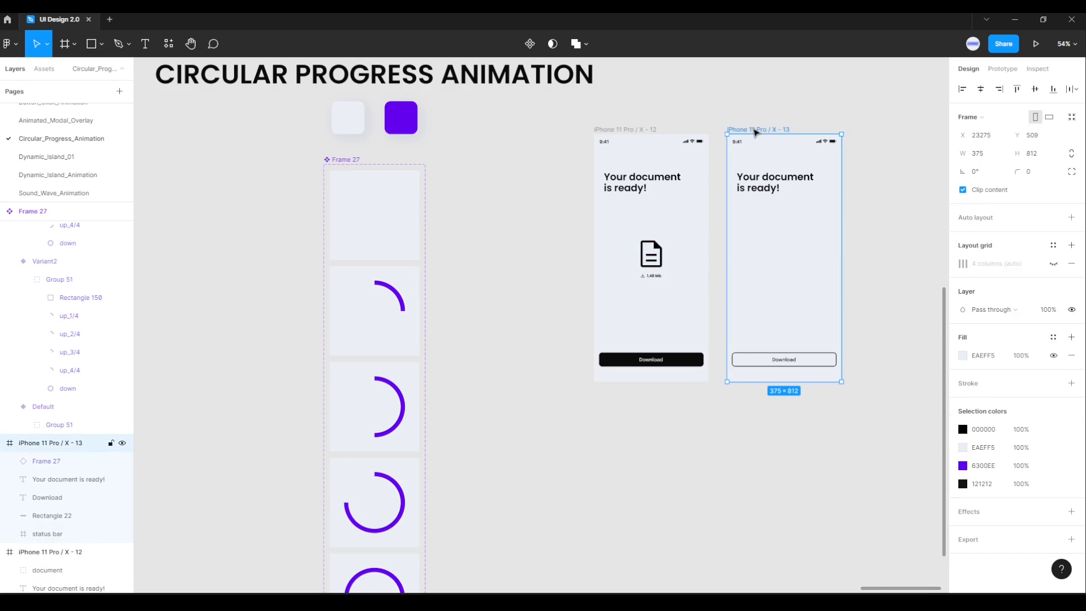
key(ctrl+v)
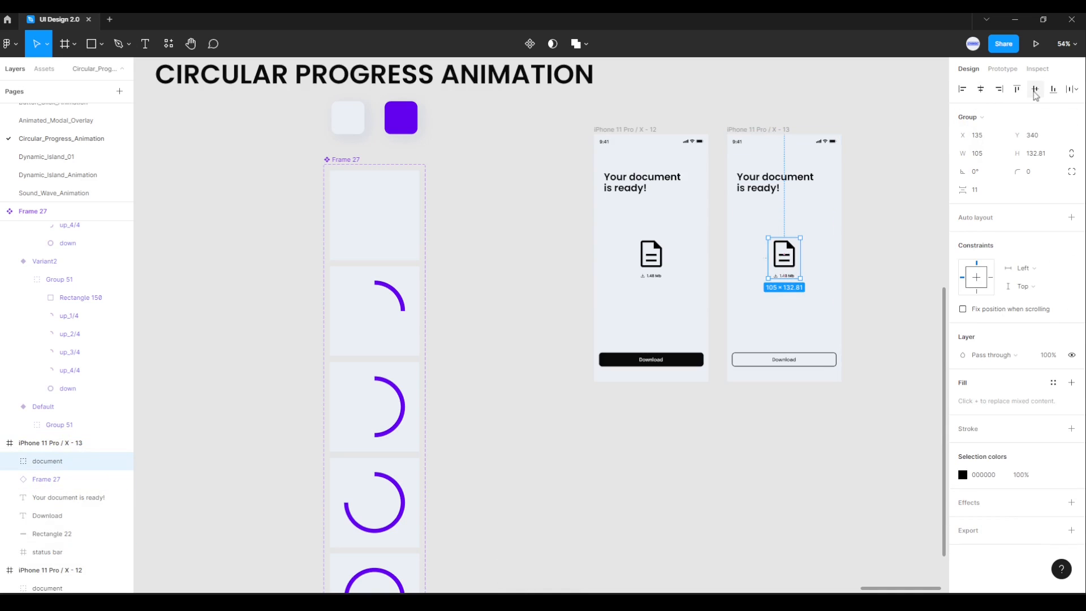
click(903, 243)
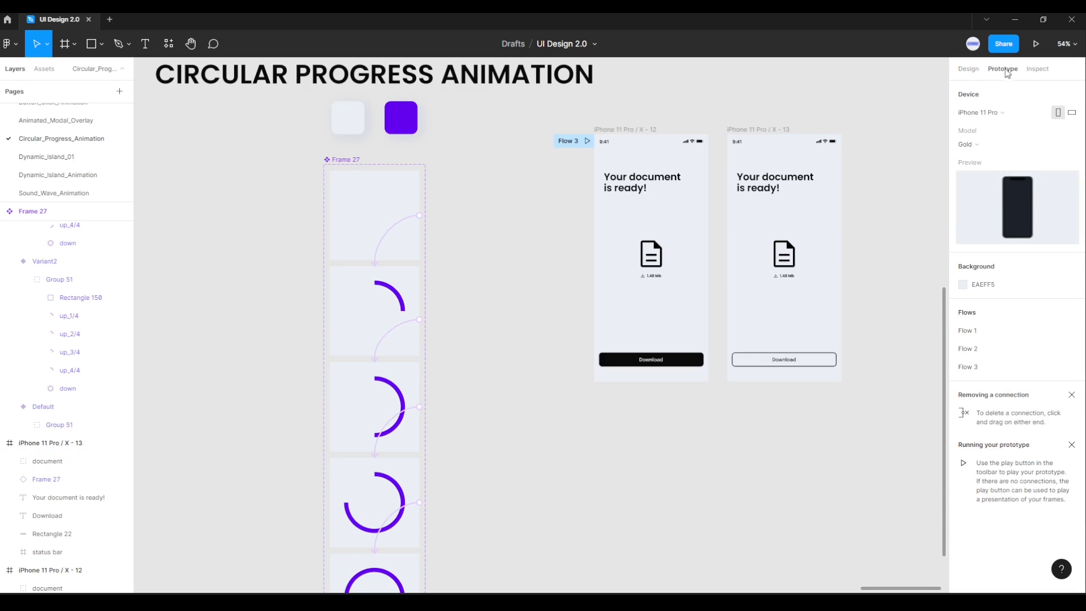
- Link the black Download button to the iPhone 11 Pro / X - 13 frame with an On tap, Navigate to interaction
click(700, 360)
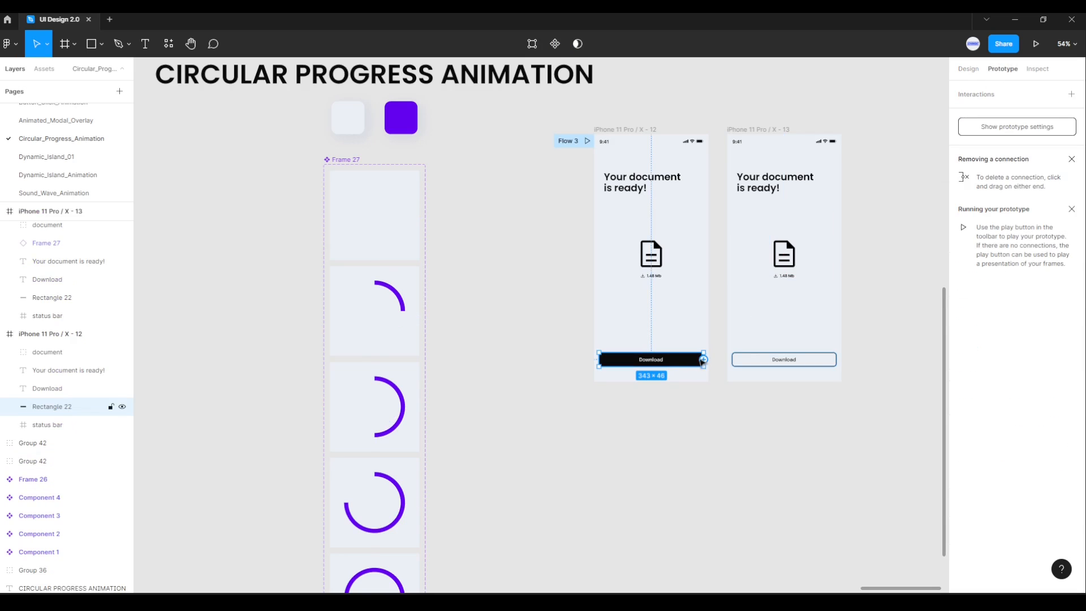
drag(704, 360, 748, 293)
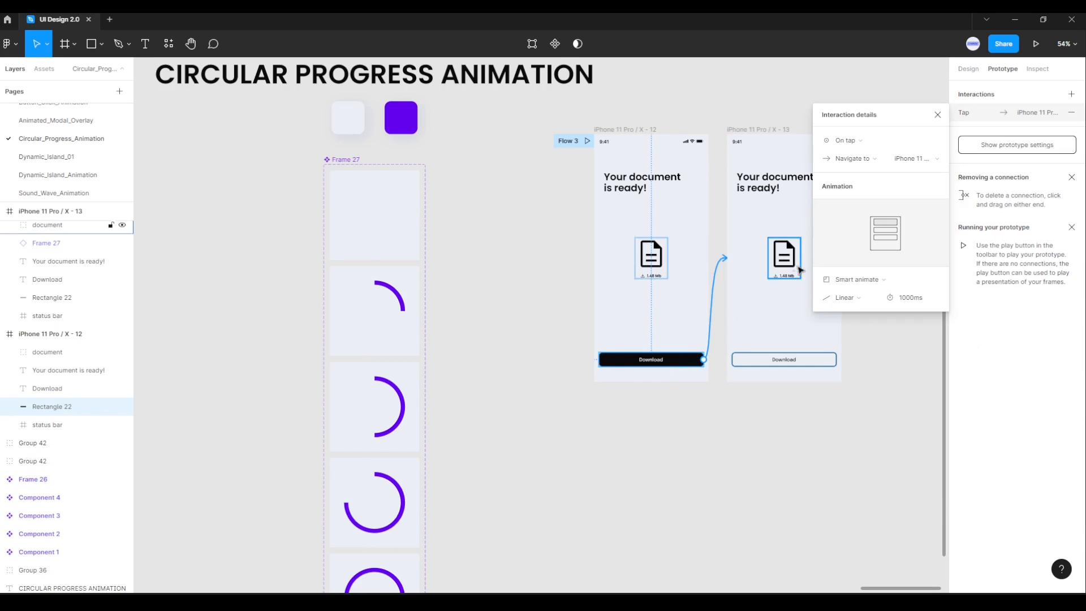
click(869, 143)
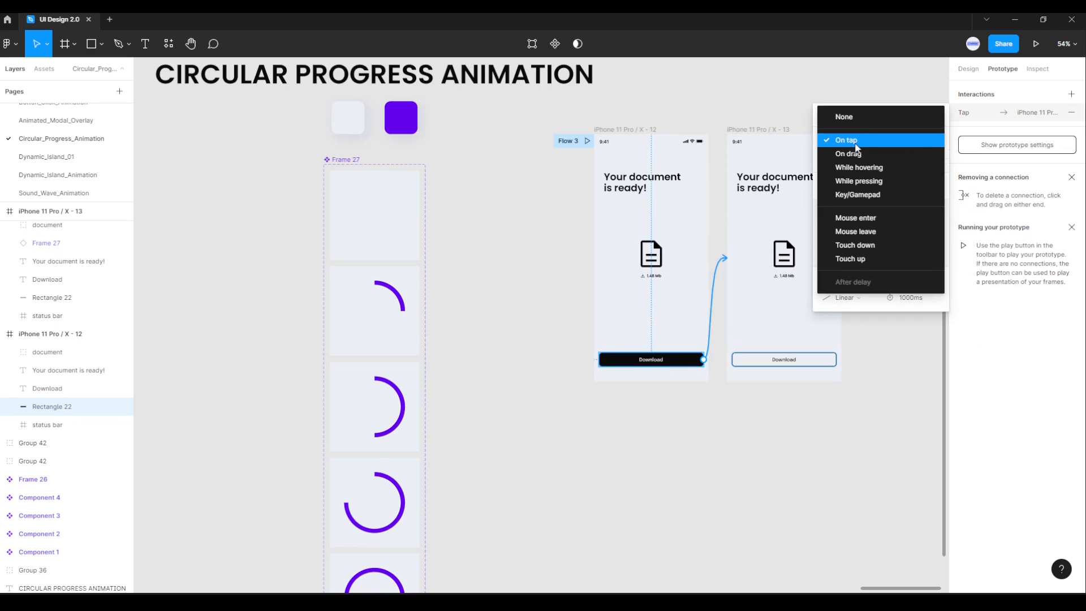
click(855, 146)
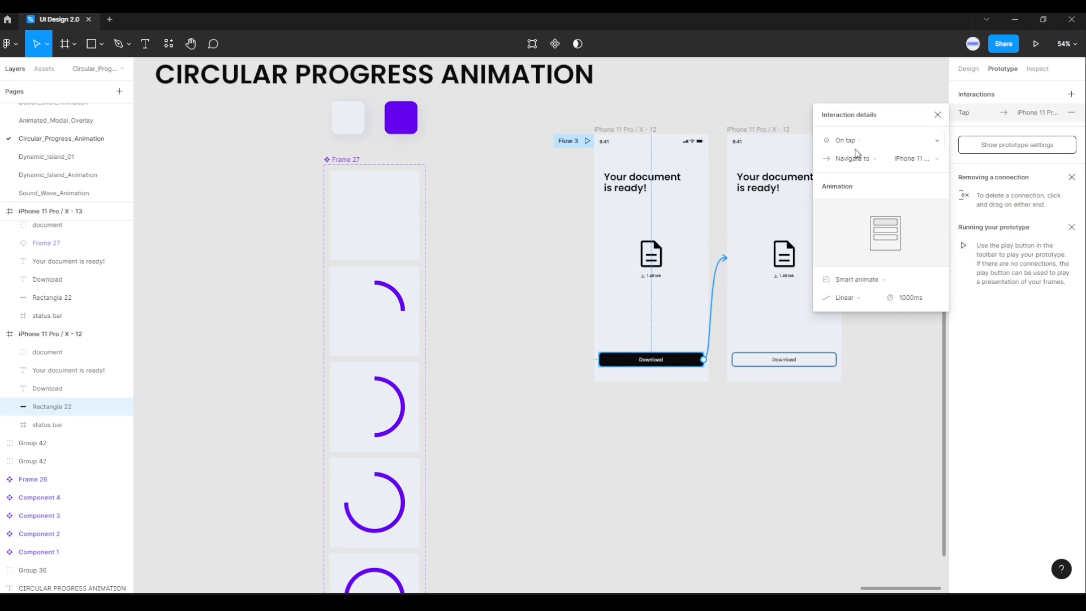
- Set the Download button's transition to Smart animate with Ease in easing and a duration of 300 ms
click(858, 279)
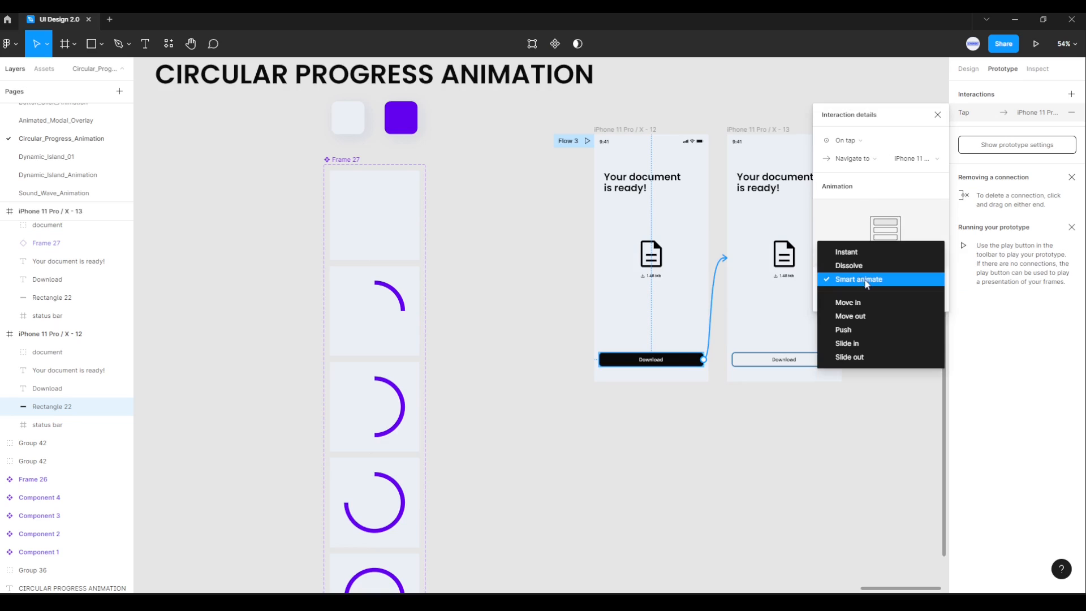
click(858, 279)
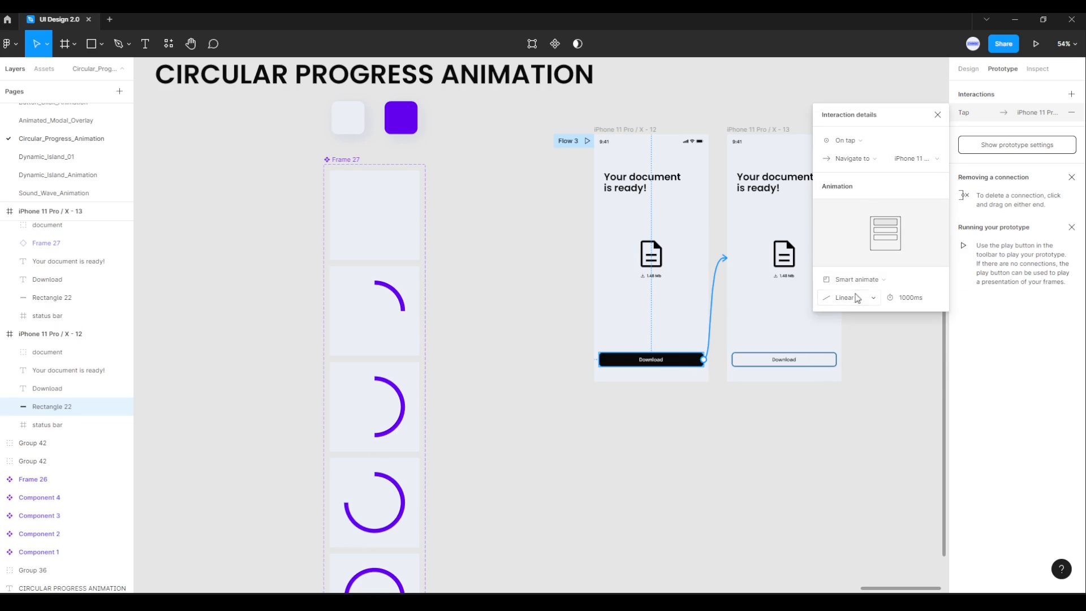
click(857, 298)
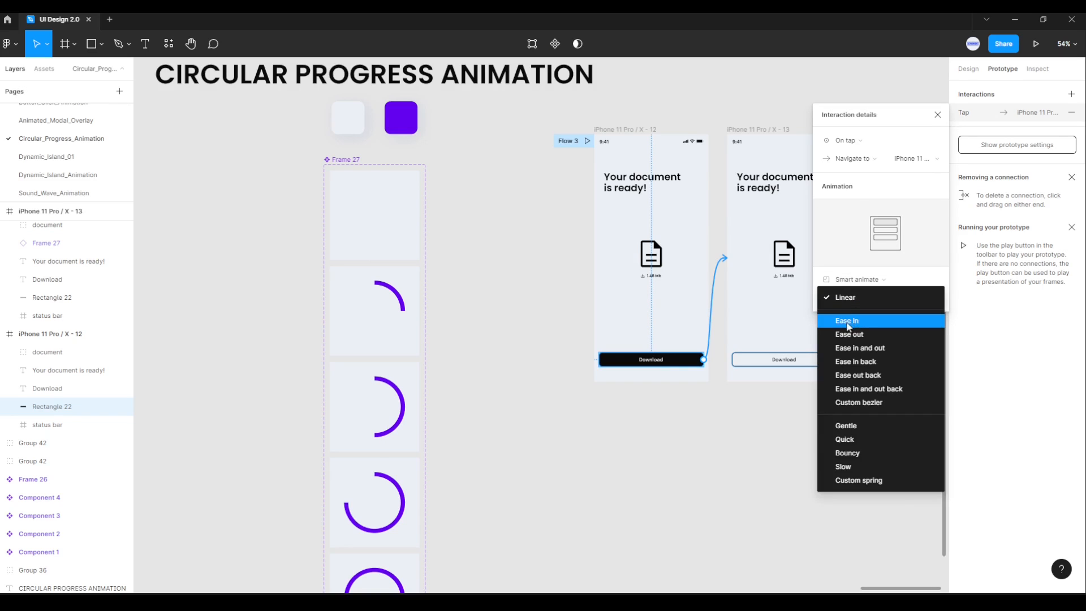
click(848, 321)
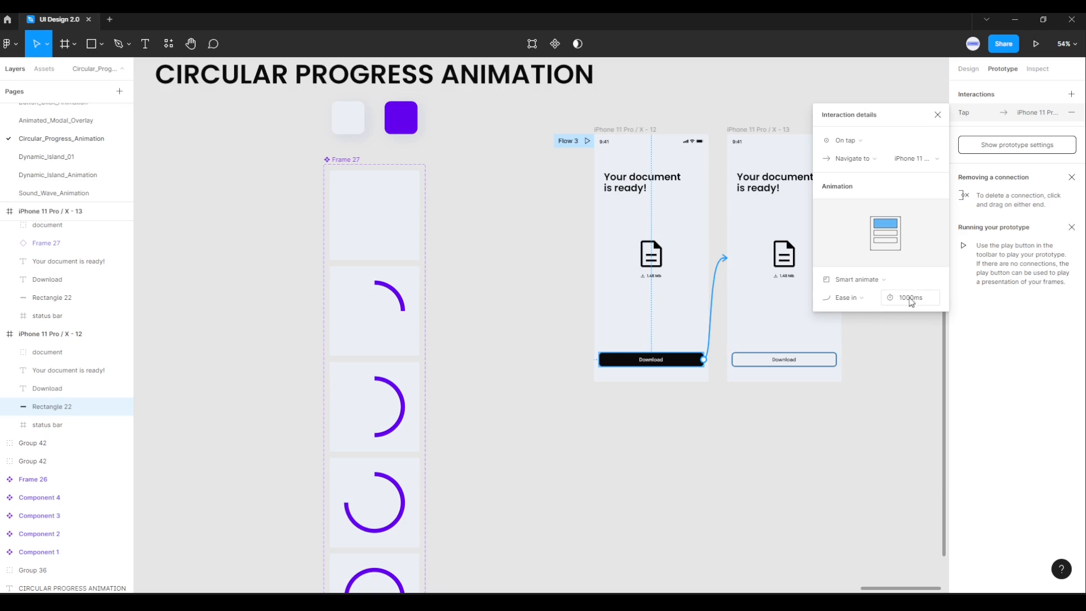
click(928, 300)
text(30)
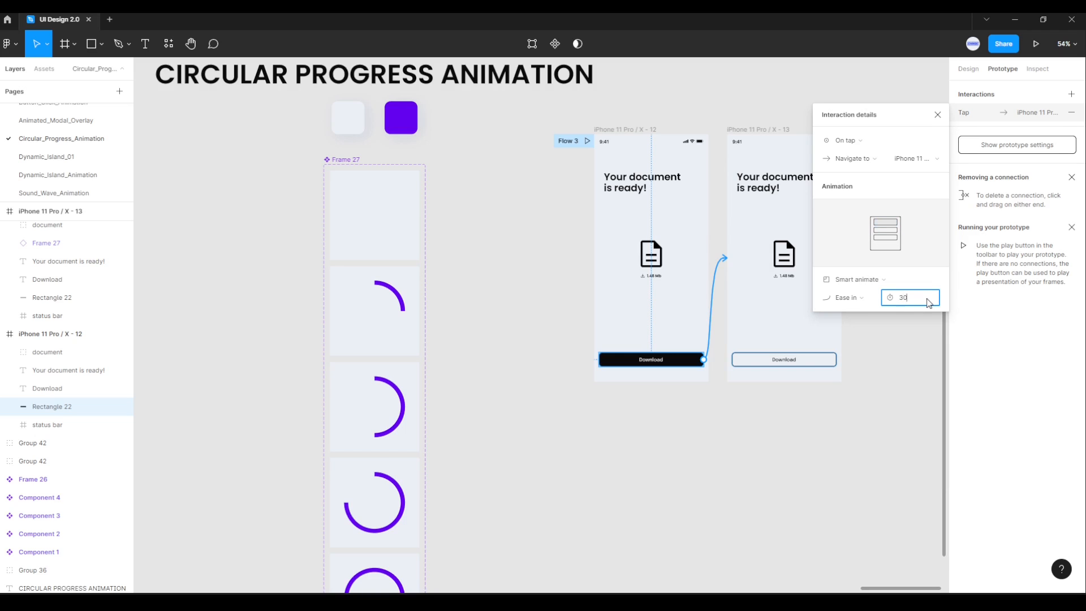
text(0)
key(Return)
click(888, 337)
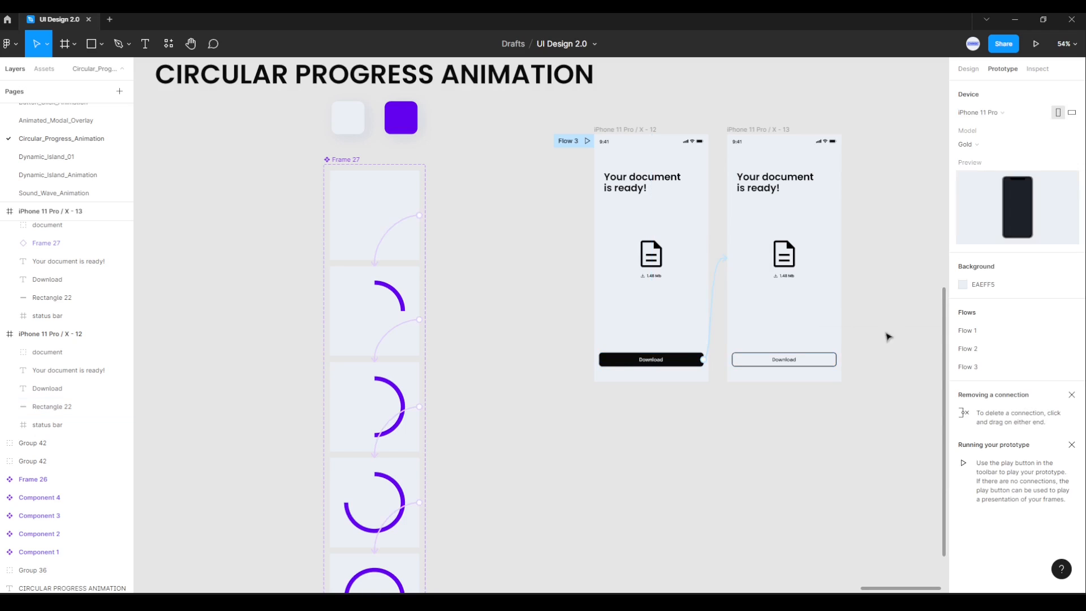
- Run the prototype from the iPhone 11 Pro / X - 12 frame and test its Download button
click(649, 131)
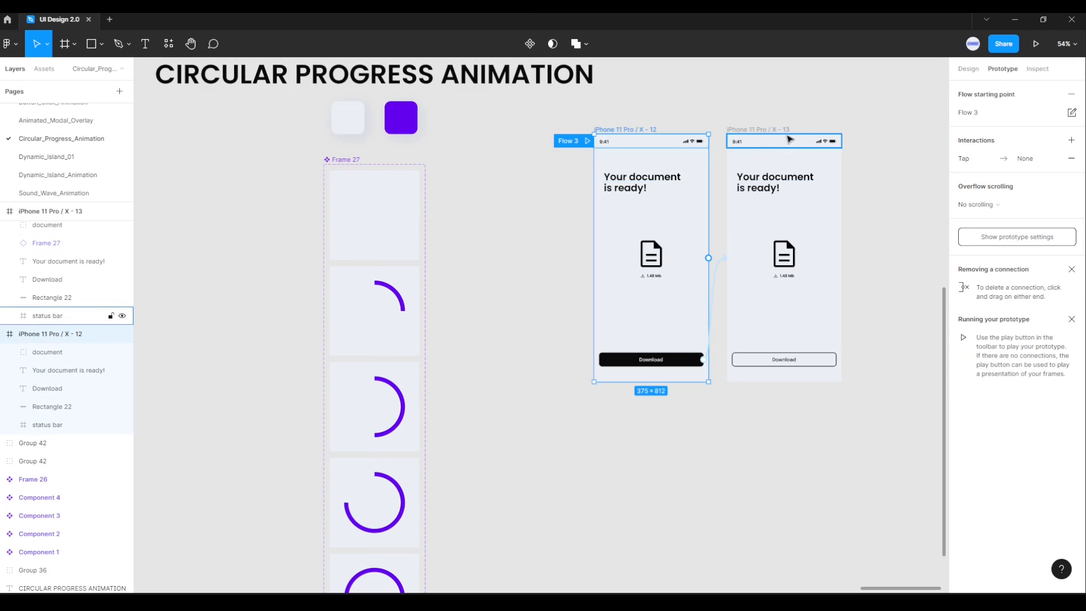
click(1038, 49)
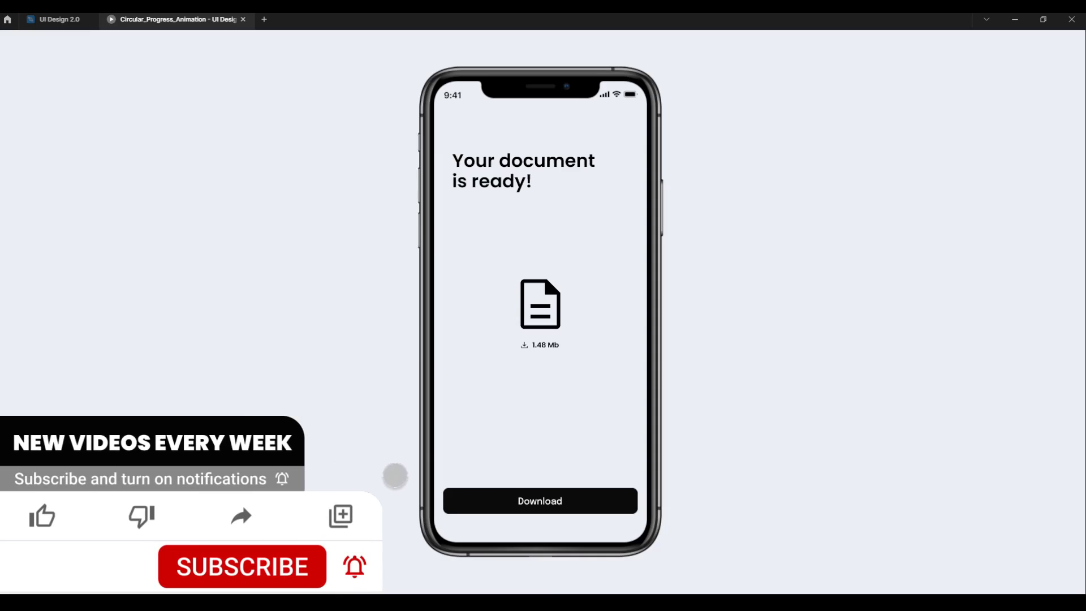
click(527, 503)
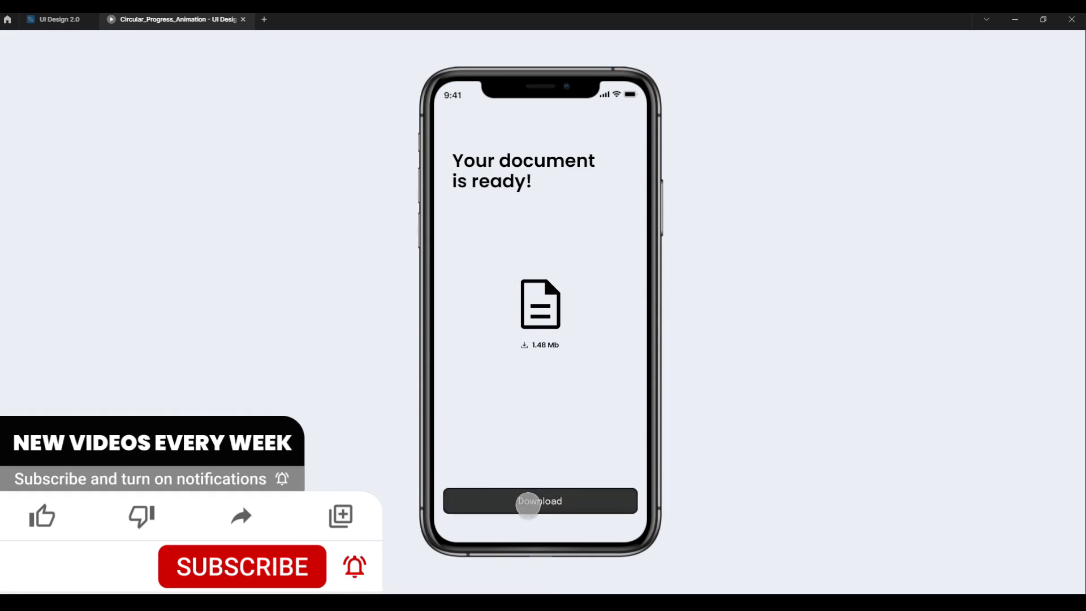